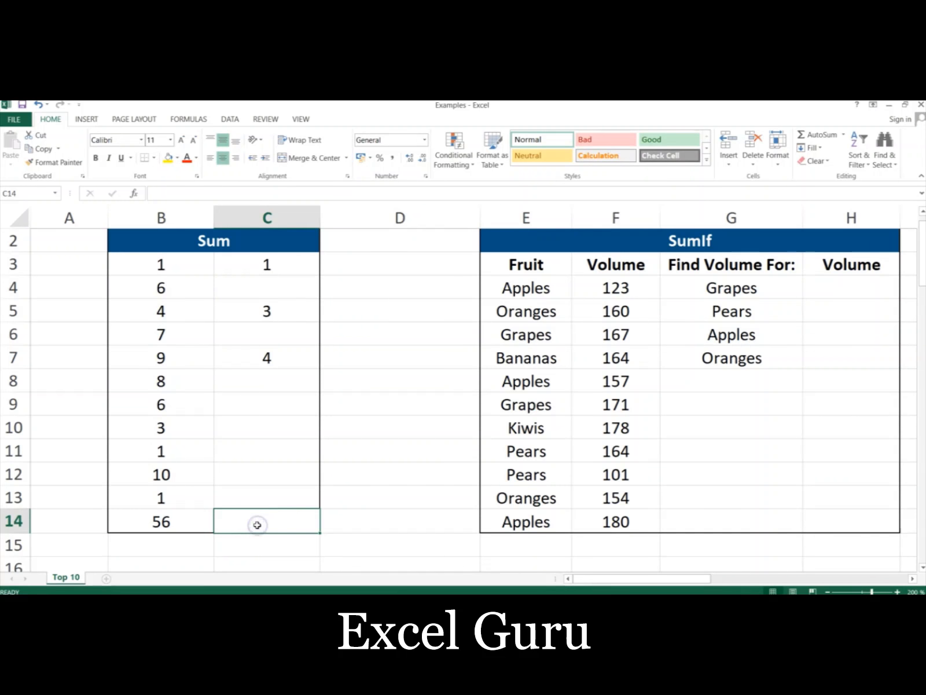
- Enter a SUM formula in C14 that adds the non-adjacent cells C3, C5 and C7
{"action": "type", "text": "=sum("}
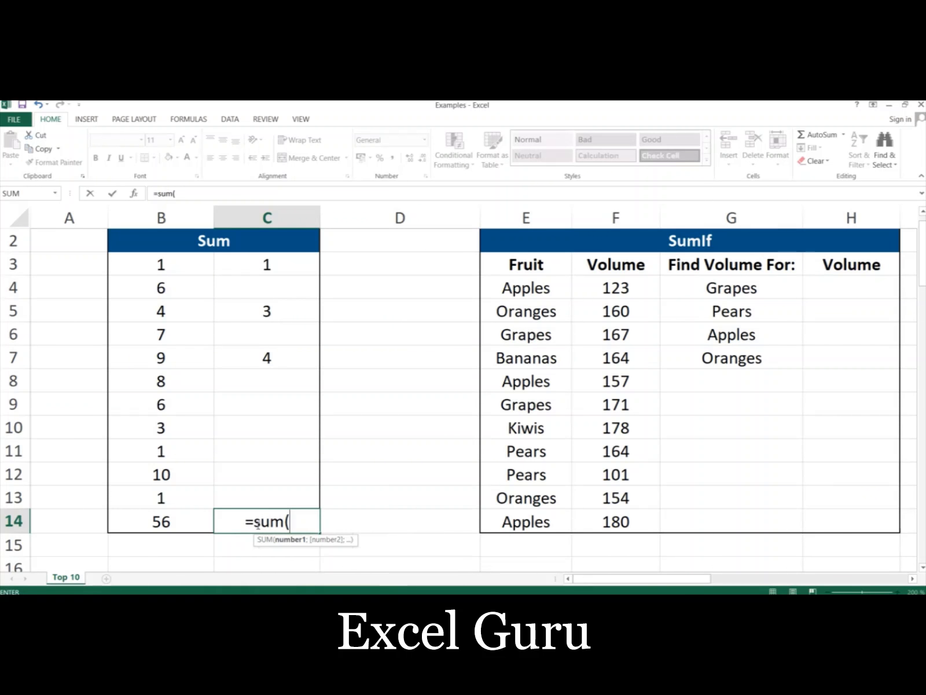
{"action": "left_click", "coordinate": [269, 260]}
{"action": "type", "text": ";"}
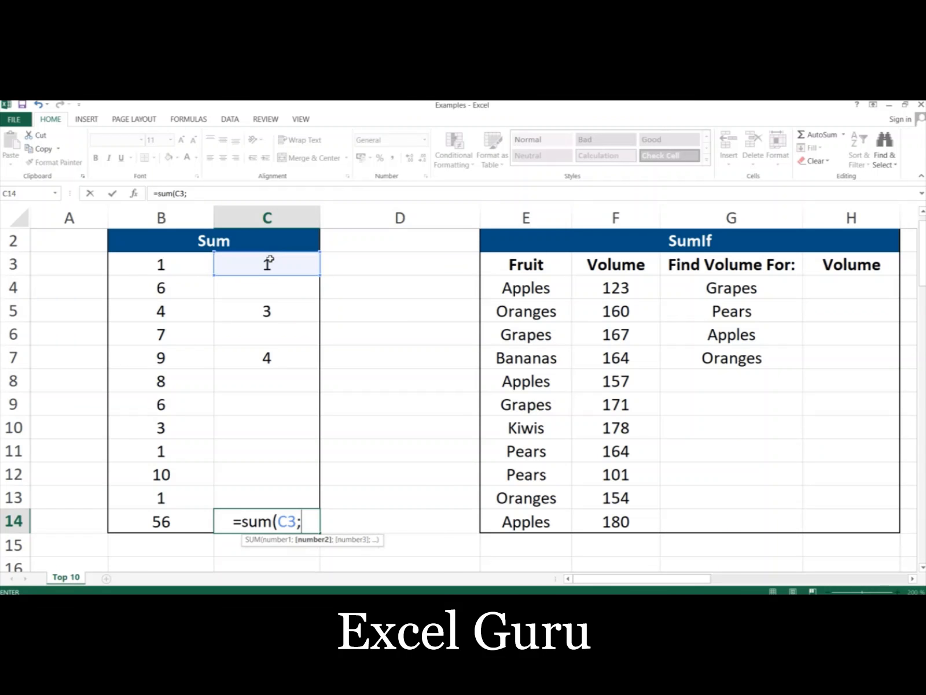
{"action": "left_click", "coordinate": [267, 311]}
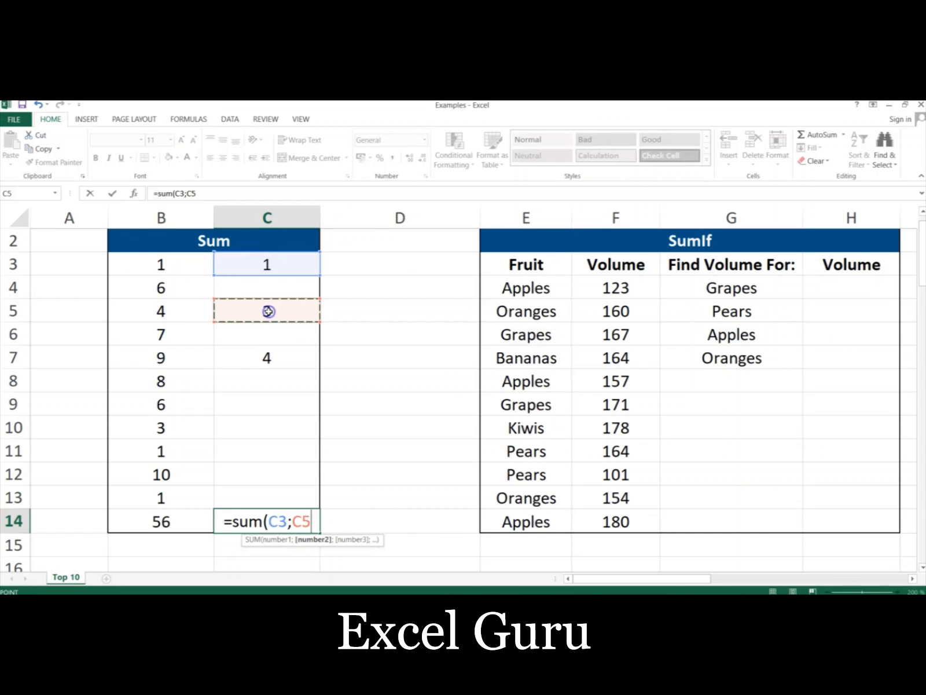
{"action": "type", "text": ";"}
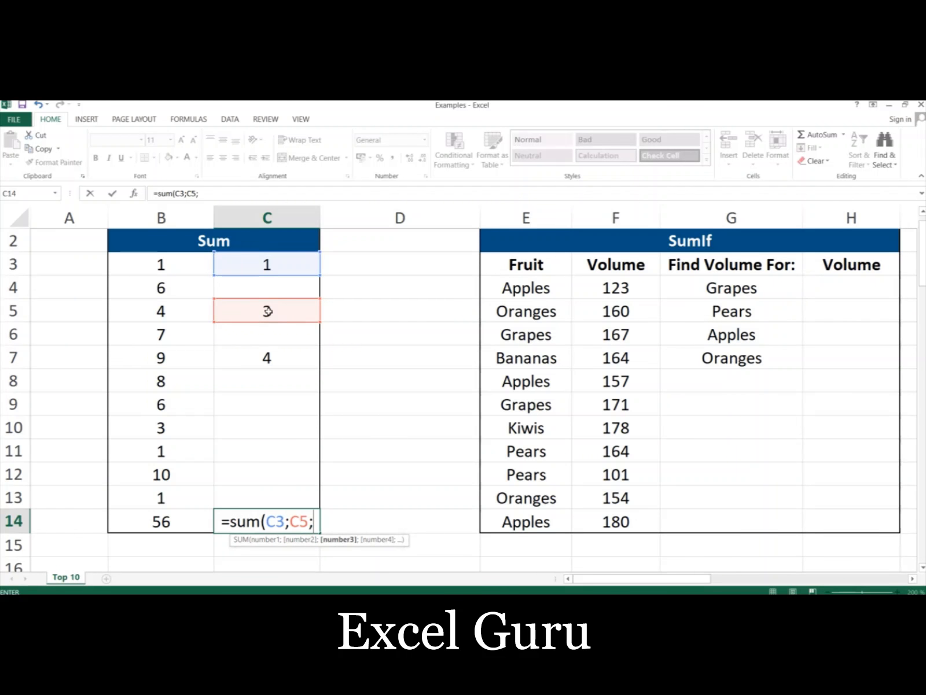
{"action": "left_click", "coordinate": [268, 357]}
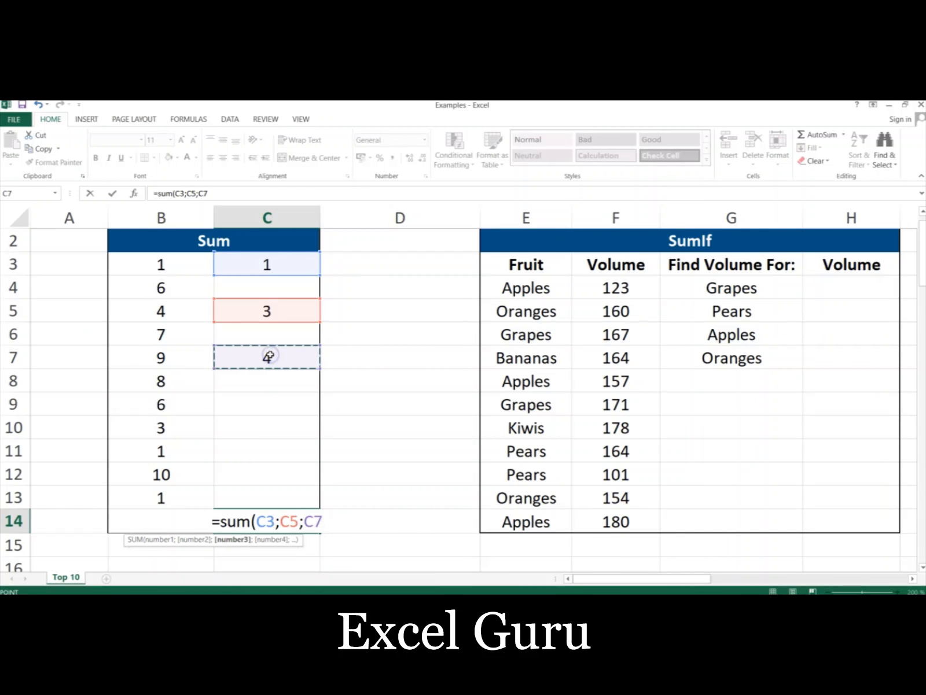
{"action": "type", "text": ")"}
{"action": "key", "text": "Return"}
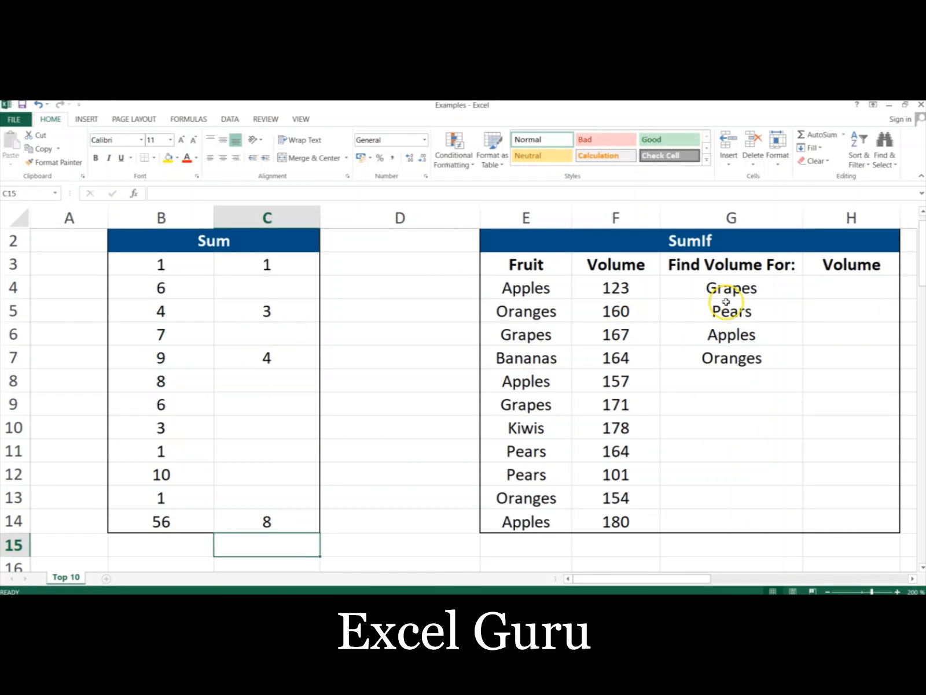
- Start a SUMIF formula in H4, the Volume cell for Grapes
{"action": "left_click", "coordinate": [832, 287]}
{"action": "type", "text": "="}
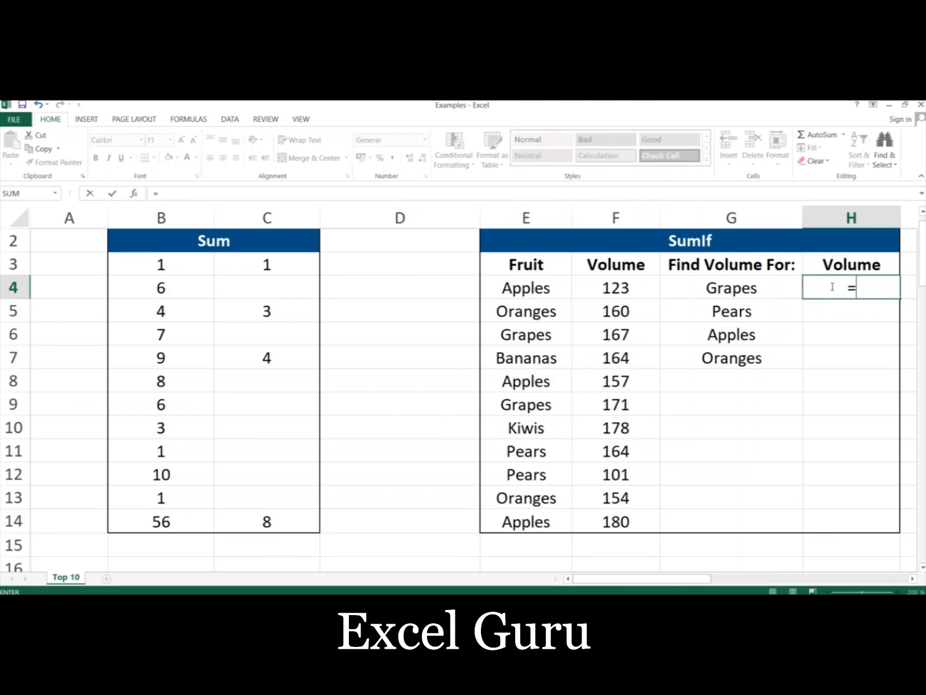
{"action": "type", "text": "sumif("}
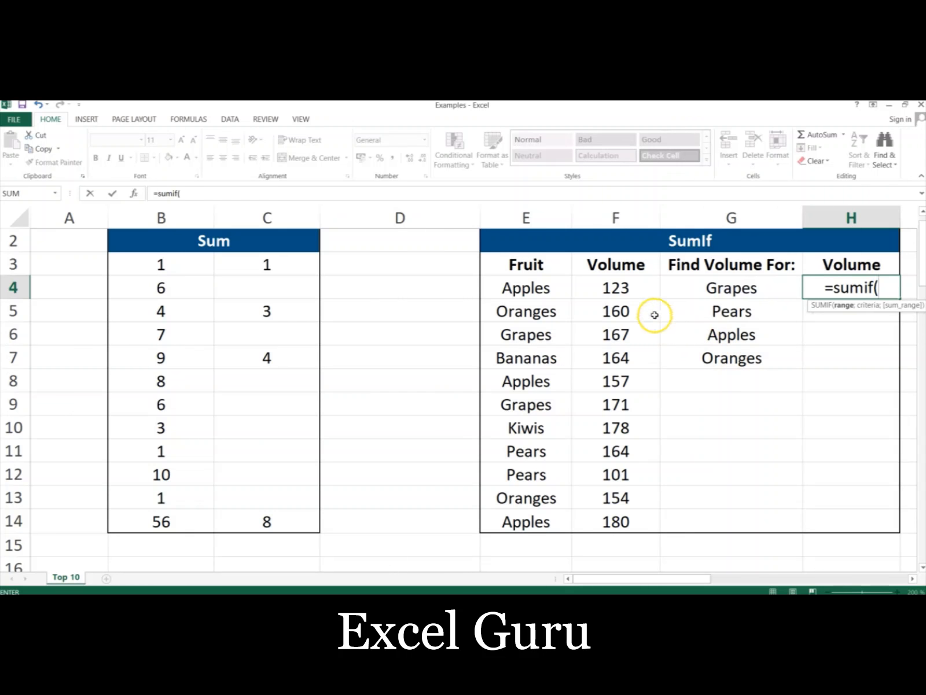
{"action": "left_click_drag", "start_coordinate": [622, 294], "coordinate": [618, 380]}
{"action": "key", "text": "BackSpace"}
{"action": "key", "text": "BackSpace"}
{"action": "key", "text": "BackSpace"}
{"action": "key", "text": "BackSpace"}
{"action": "key", "text": "BackSpace"}
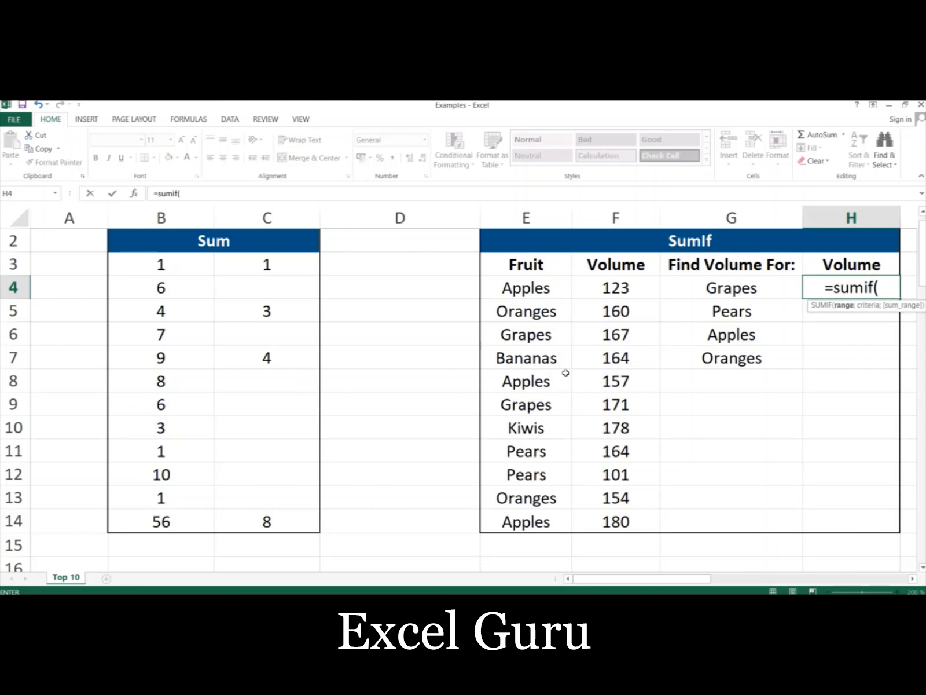
- Complete the SUMIF in H4 with absolute criteria range $E$4:$E$14, criterion G4 and sum range F4:F14
{"action": "left_click", "coordinate": [524, 288]}
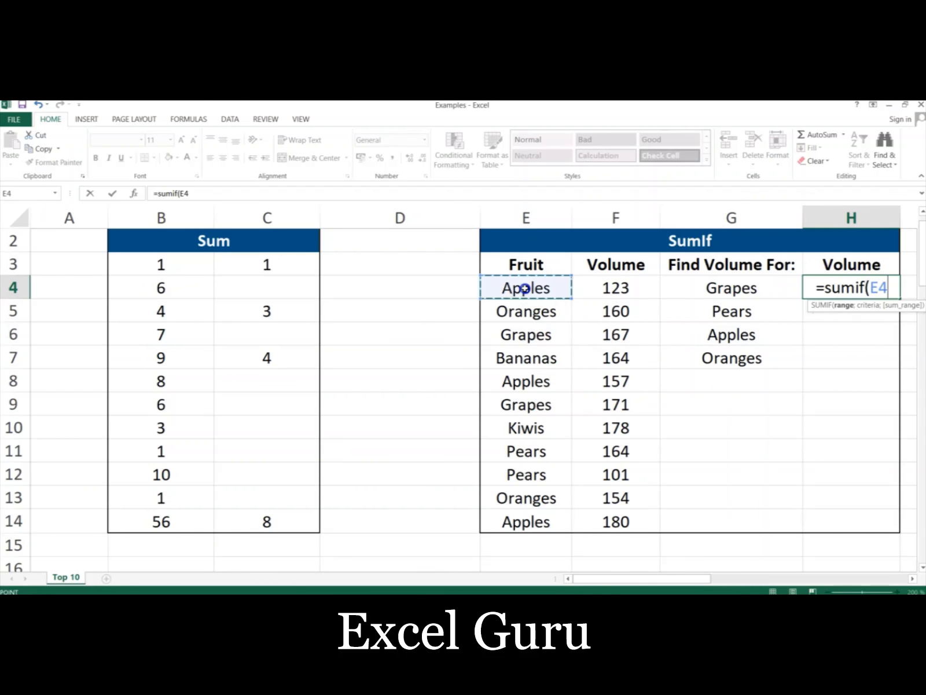
{"action": "left_click_drag", "start_coordinate": [524, 287], "coordinate": [529, 517]}
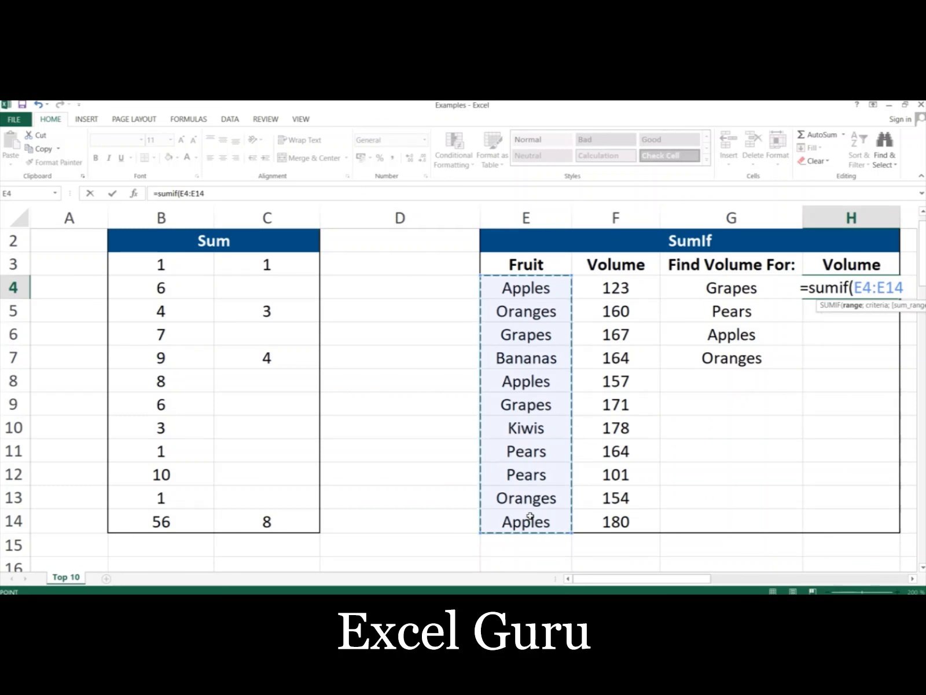
{"action": "key", "text": "F4"}
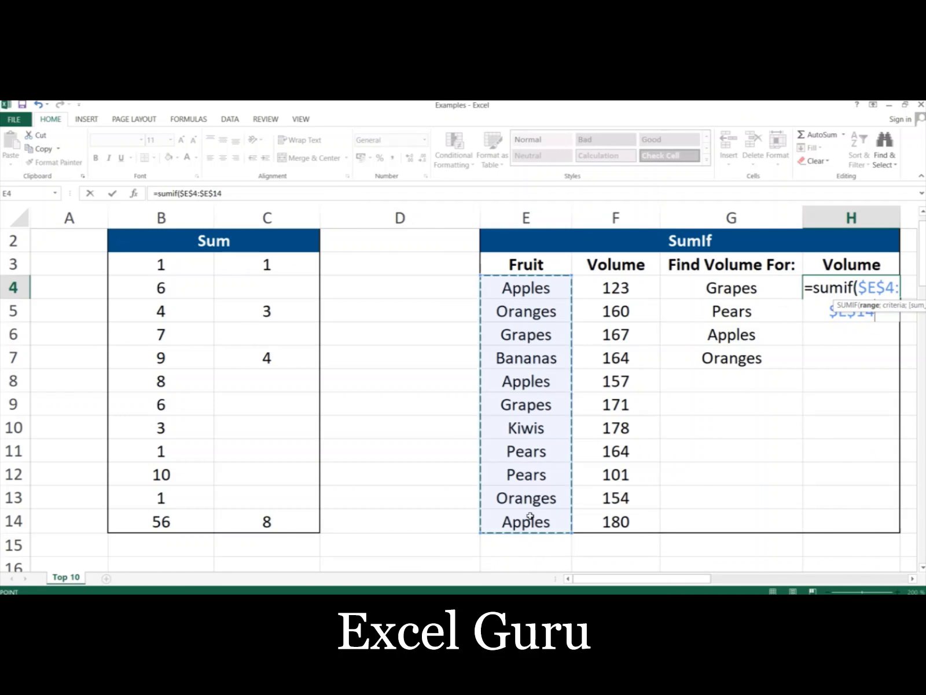
{"action": "type", "text": ";"}
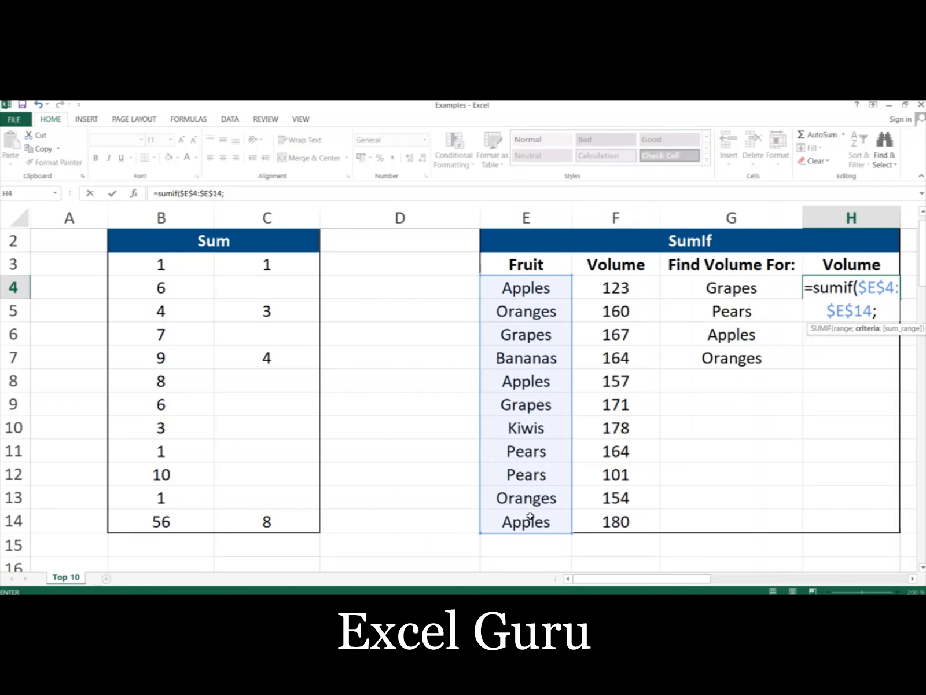
{"action": "left_click", "coordinate": [720, 291]}
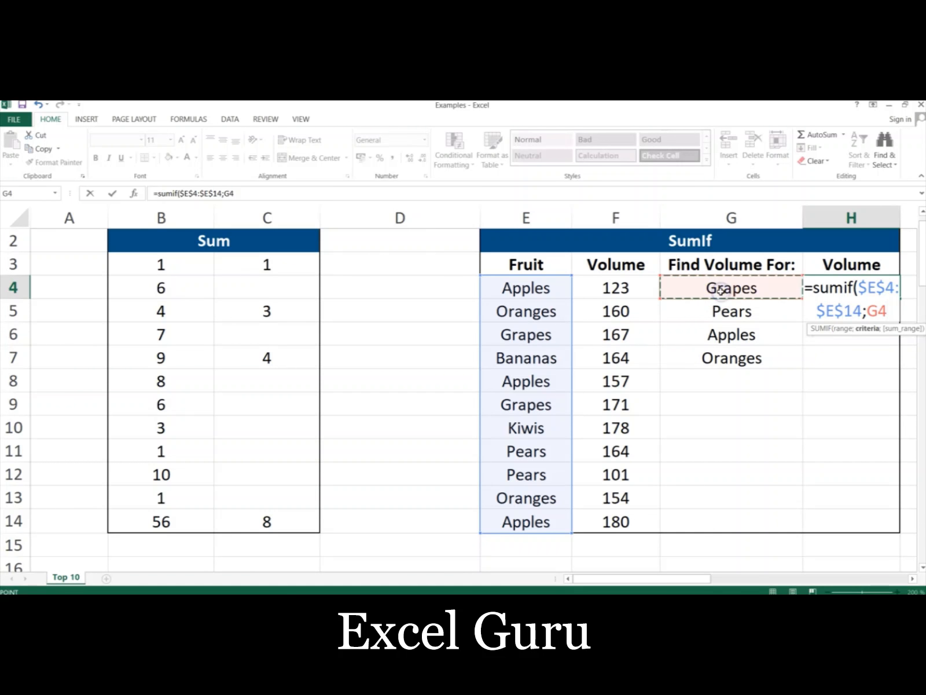
{"action": "type", "text": ";"}
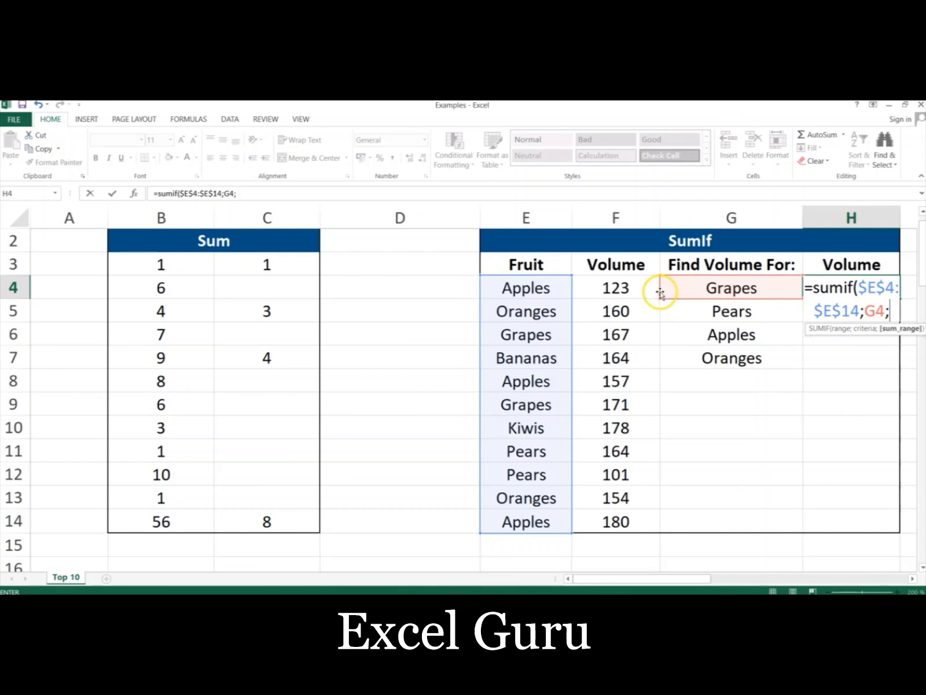
{"action": "left_click", "coordinate": [618, 287]}
{"action": "left_click_drag", "start_coordinate": [620, 287], "coordinate": [622, 510]}
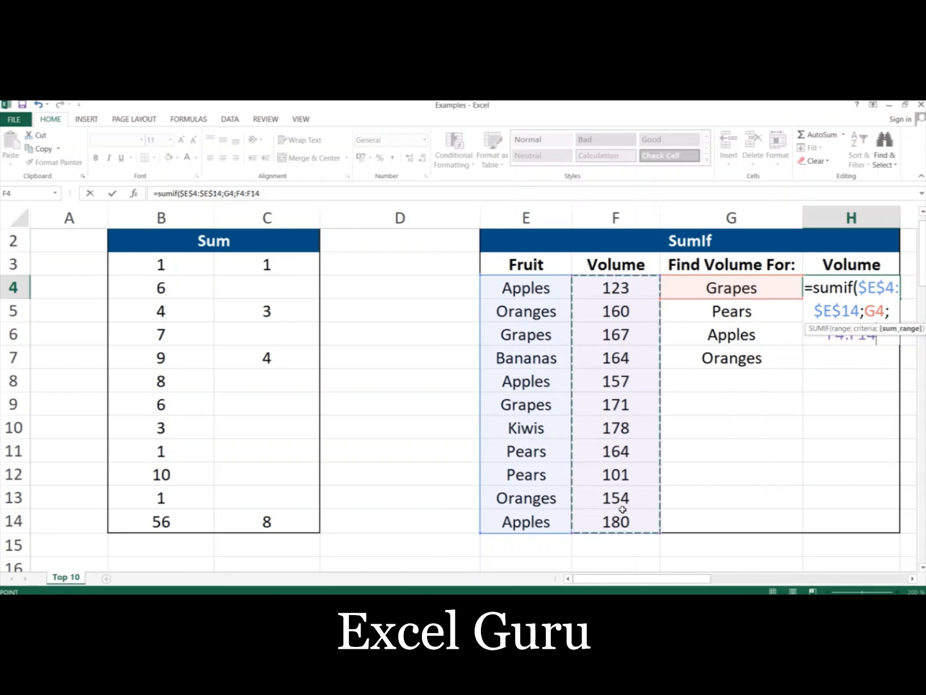
{"action": "key", "text": "Return"}
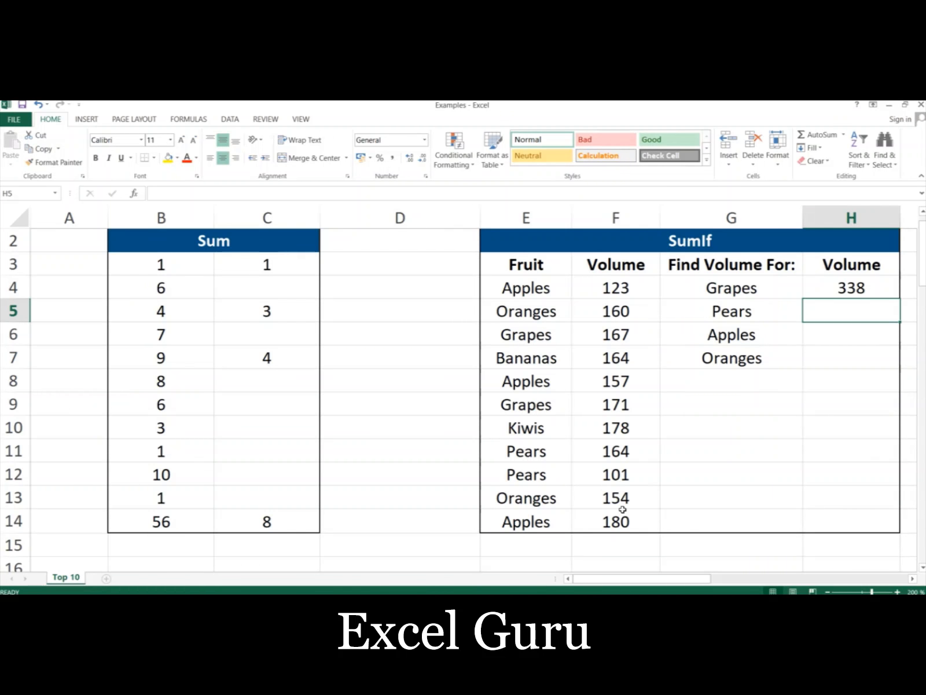
- Copy the SUMIF formula from H4 down through H7 for Pears, Apples and Oranges
{"action": "key", "text": "Up"}
{"action": "key", "text": "ctrl+c"}
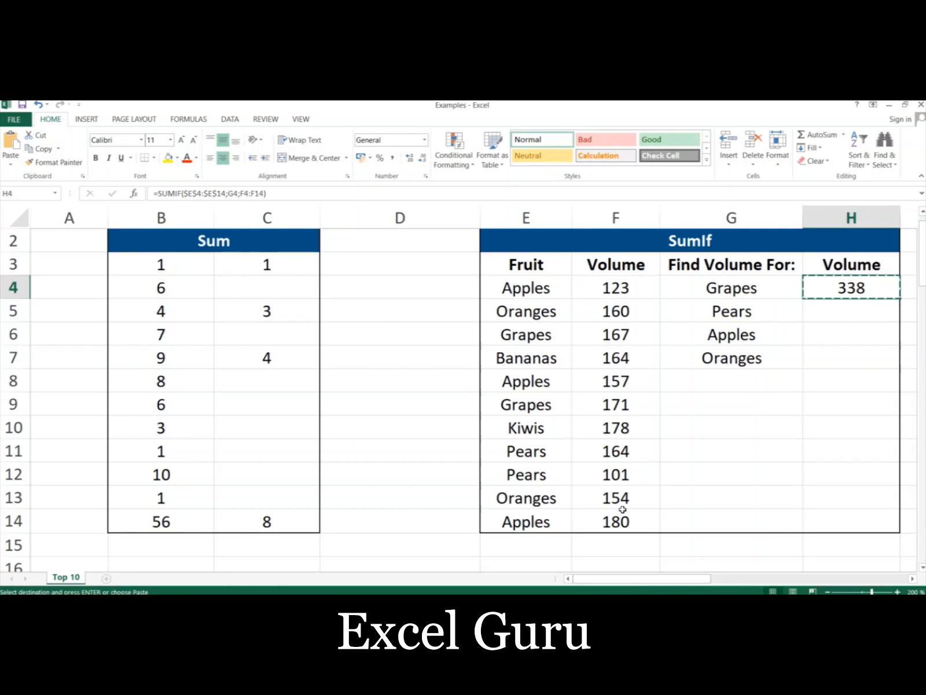
{"action": "key", "text": "shift+Down"}
{"action": "key", "text": "shift+Down"}
{"action": "key", "text": "shift+Down"}
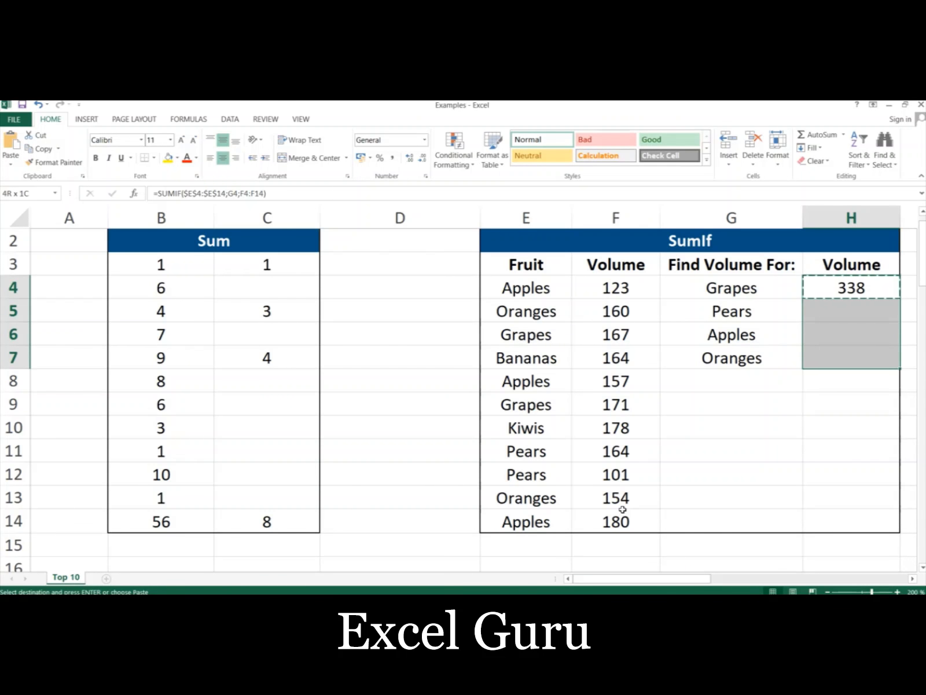
{"action": "key", "text": "ctrl+v"}
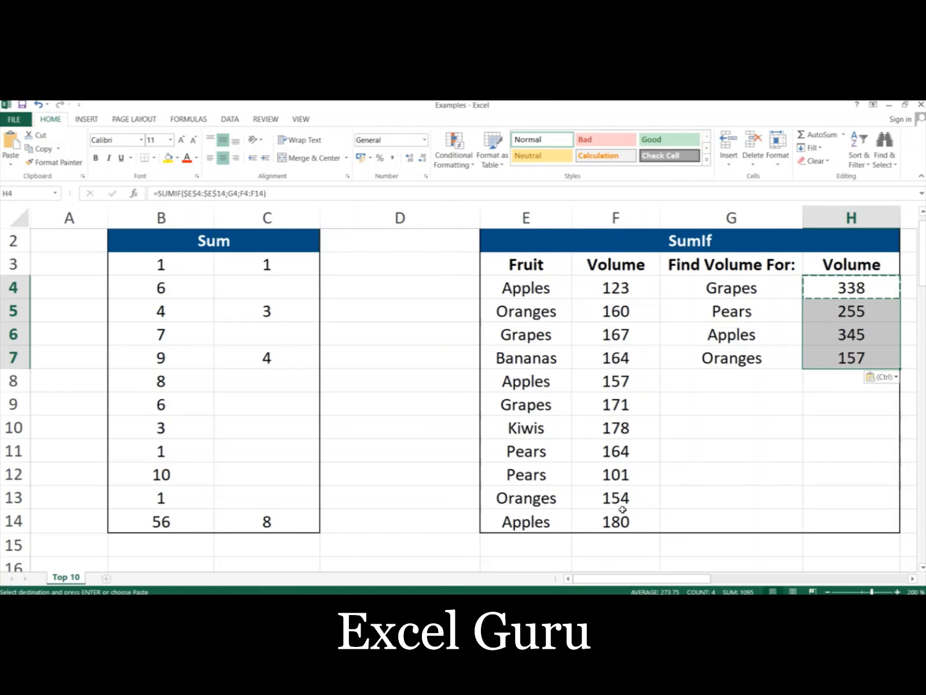
- Go to the SumIfs table and review the retailer criterion in N6 and the price criterion in N4
{"action": "key", "text": "Right"}
{"action": "key", "text": "Right"}
{"action": "key", "text": "Right"}
{"action": "key", "text": "Right"}
{"action": "key", "text": "Right"}
{"action": "key", "text": "Right"}
{"action": "key", "text": "Right"}
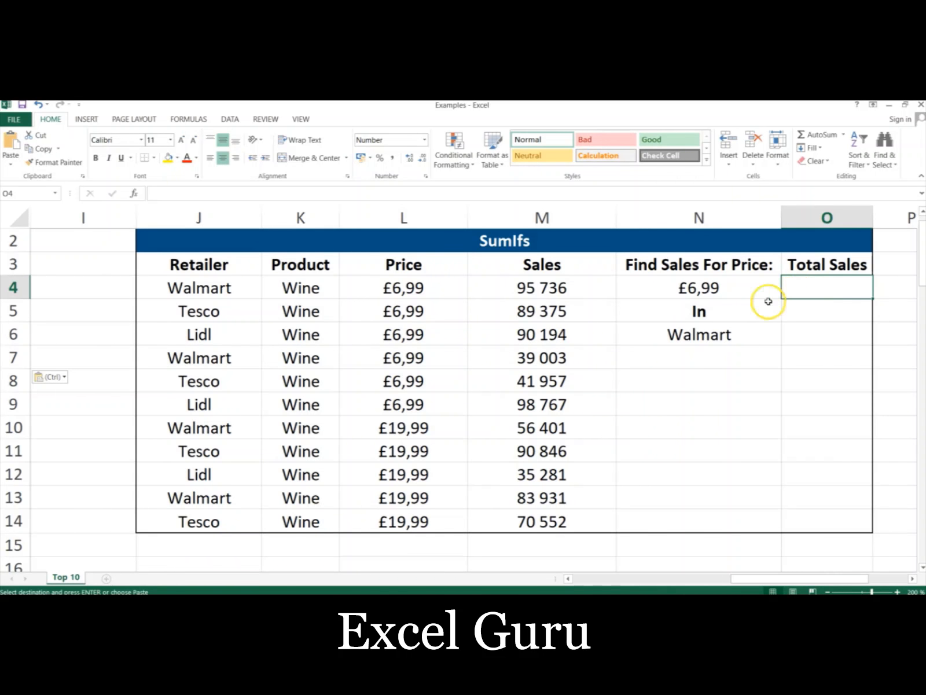
{"action": "left_click", "coordinate": [701, 335]}
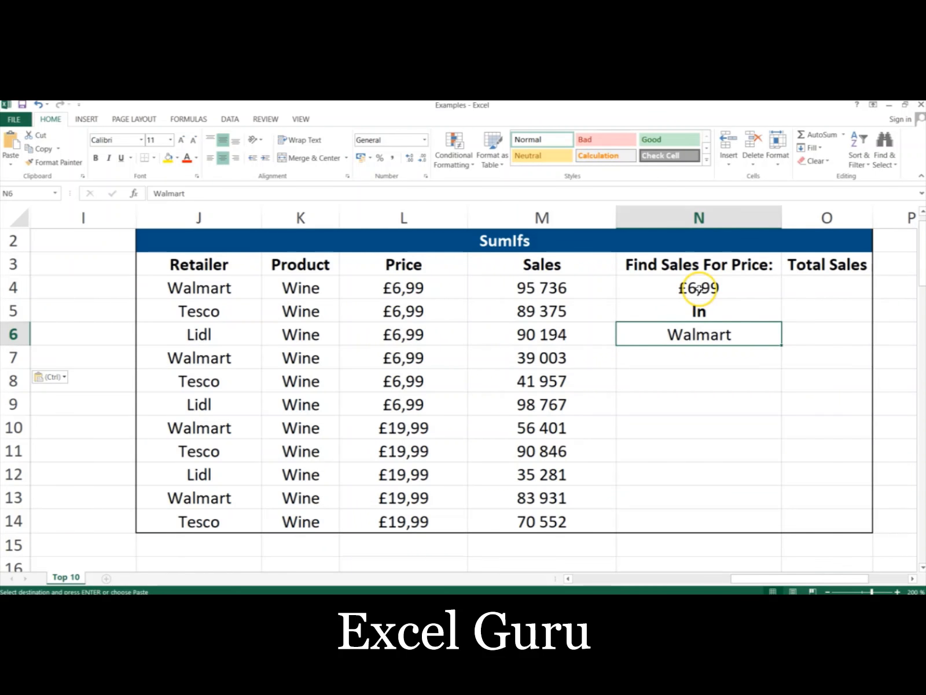
{"action": "left_click", "coordinate": [700, 287]}
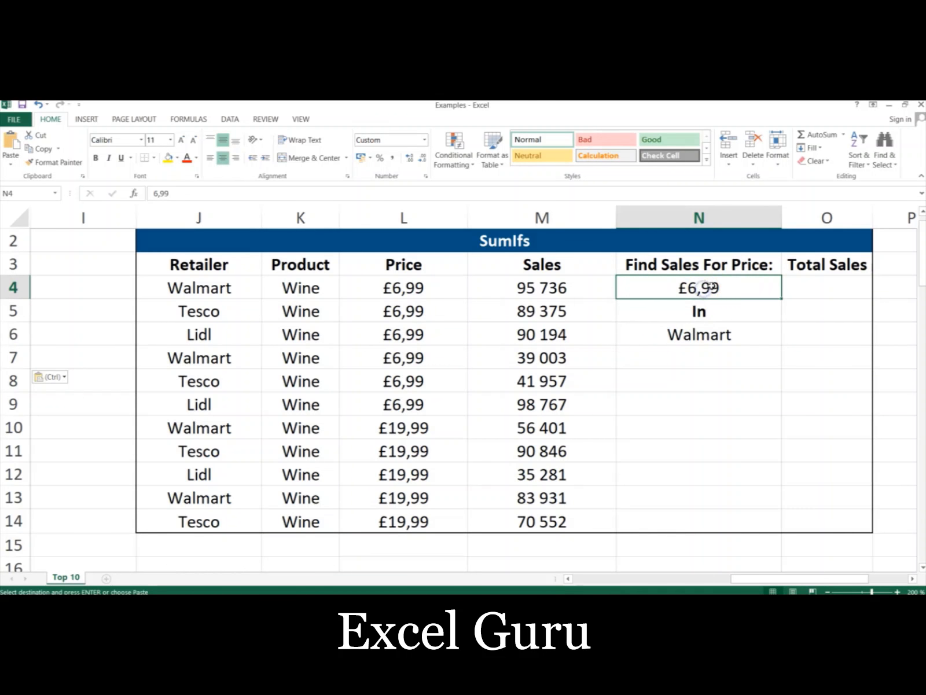
- Start a SUMIFS formula in O4 under Total Sales with the absolute sum range $M$4:$M$14
{"action": "left_click", "coordinate": [812, 287]}
{"action": "type", "text": "="}
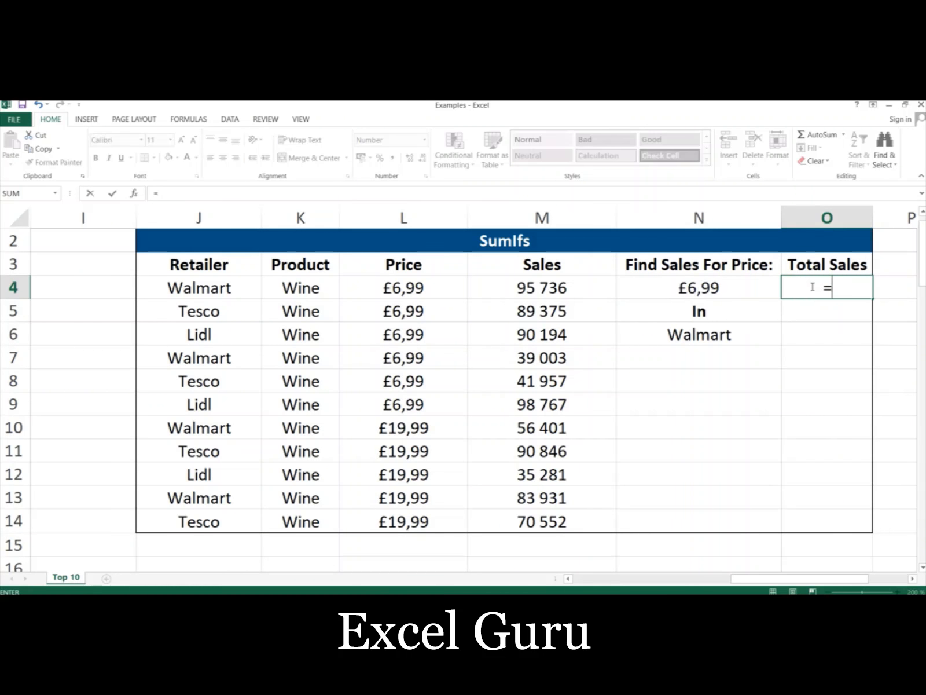
{"action": "type", "text": "sumifs("}
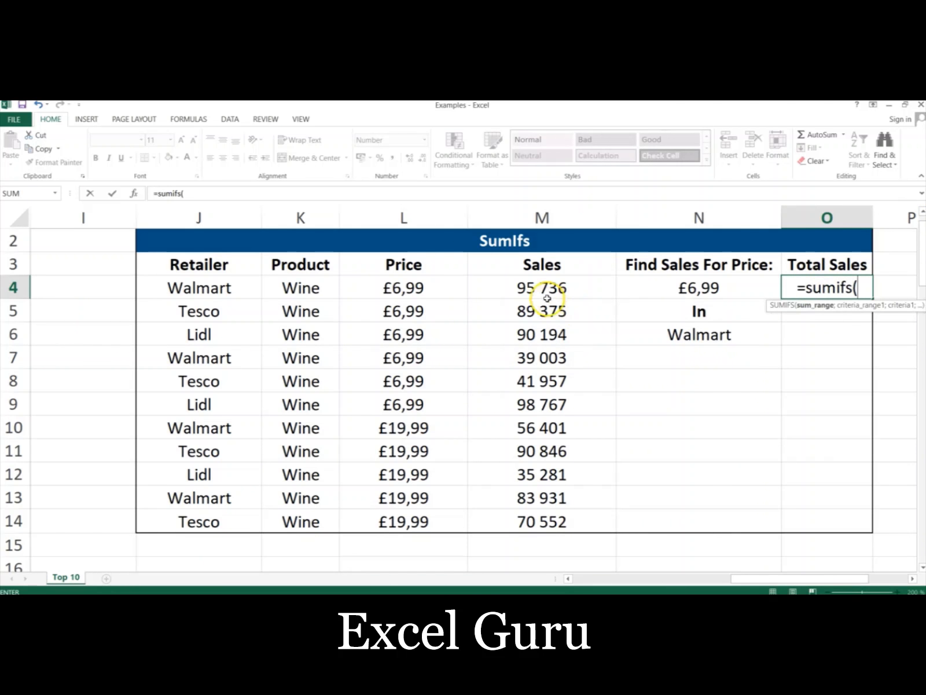
{"action": "left_click_drag", "start_coordinate": [537, 287], "coordinate": [539, 518]}
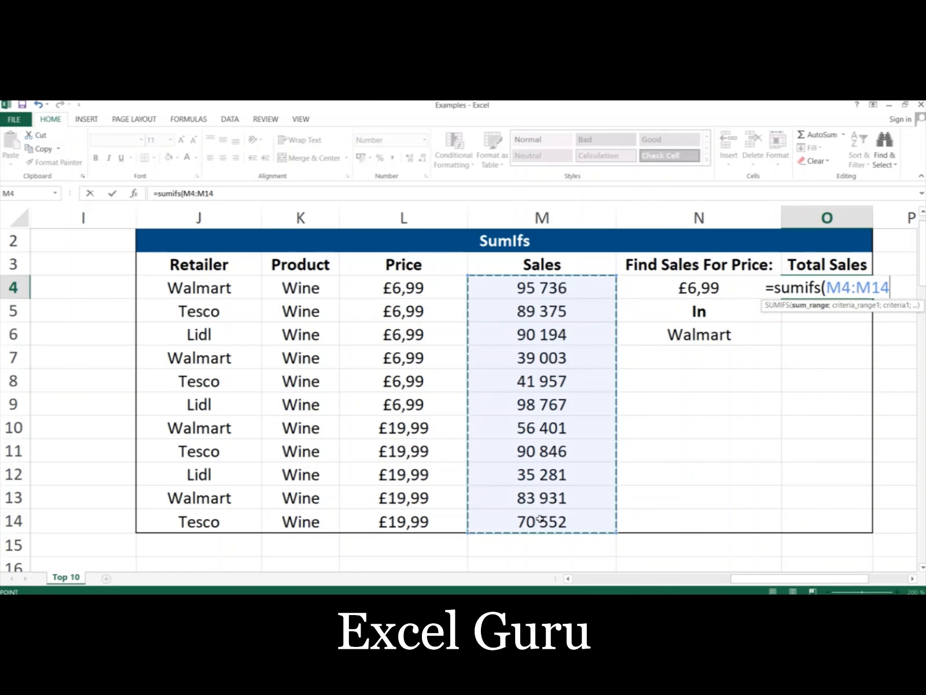
{"action": "key", "text": "F4"}
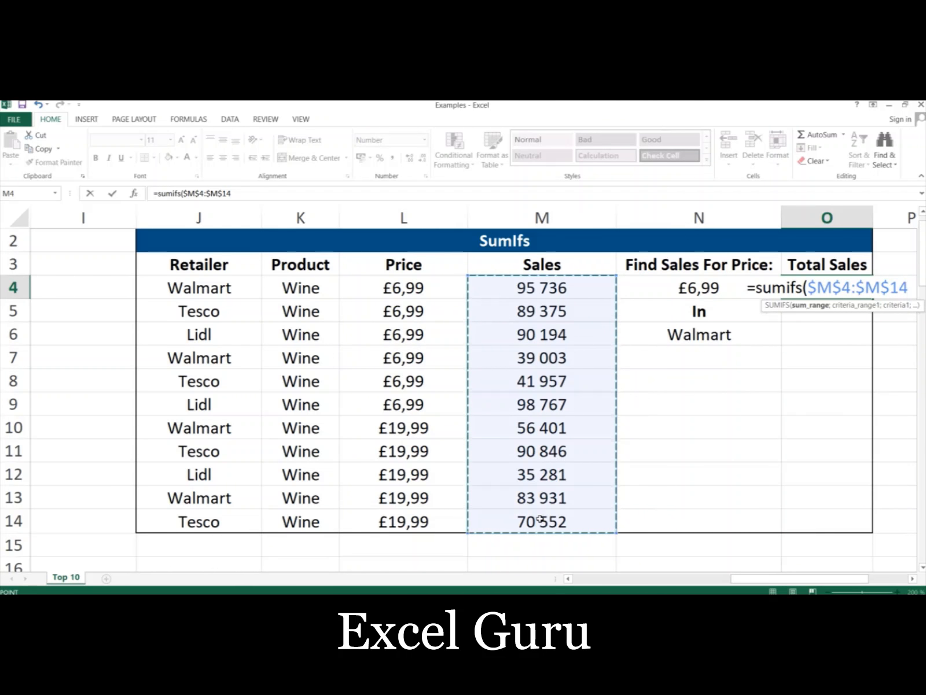
{"action": "type", "text": ";"}
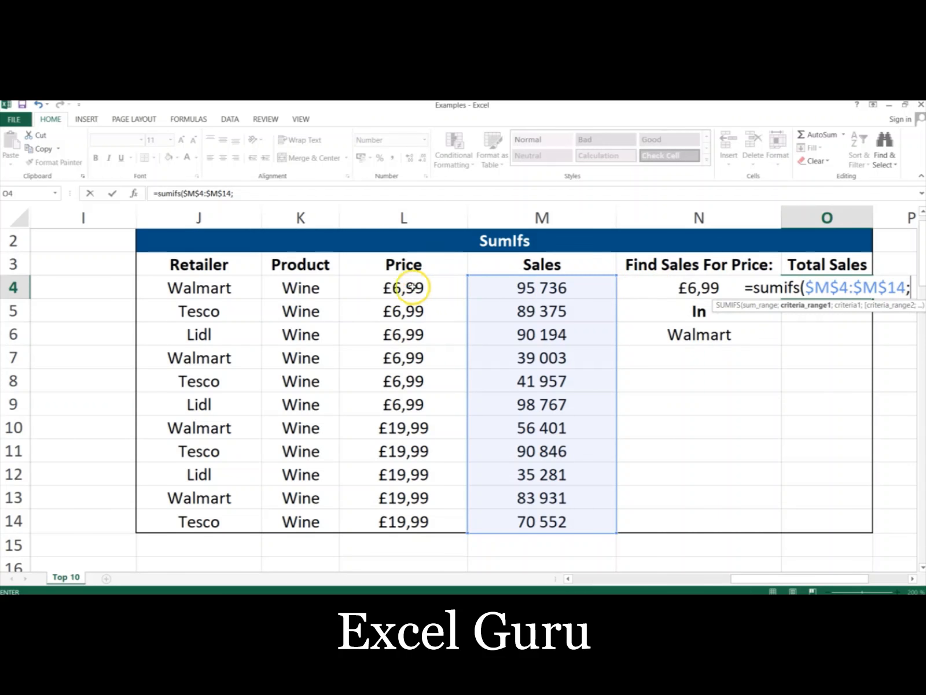
- Add the price condition to the SUMIFS formula, using absolute criteria range $L$4:$L$14 and criterion N4
{"action": "left_click_drag", "start_coordinate": [399, 288], "coordinate": [389, 521]}
{"action": "key", "text": "F4"}
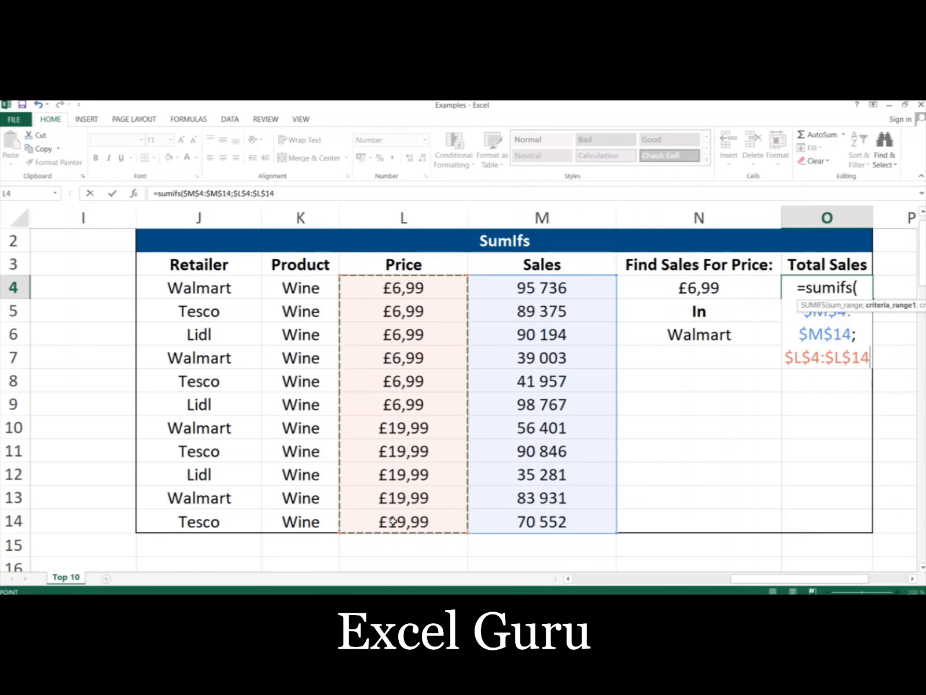
{"action": "type", "text": ";"}
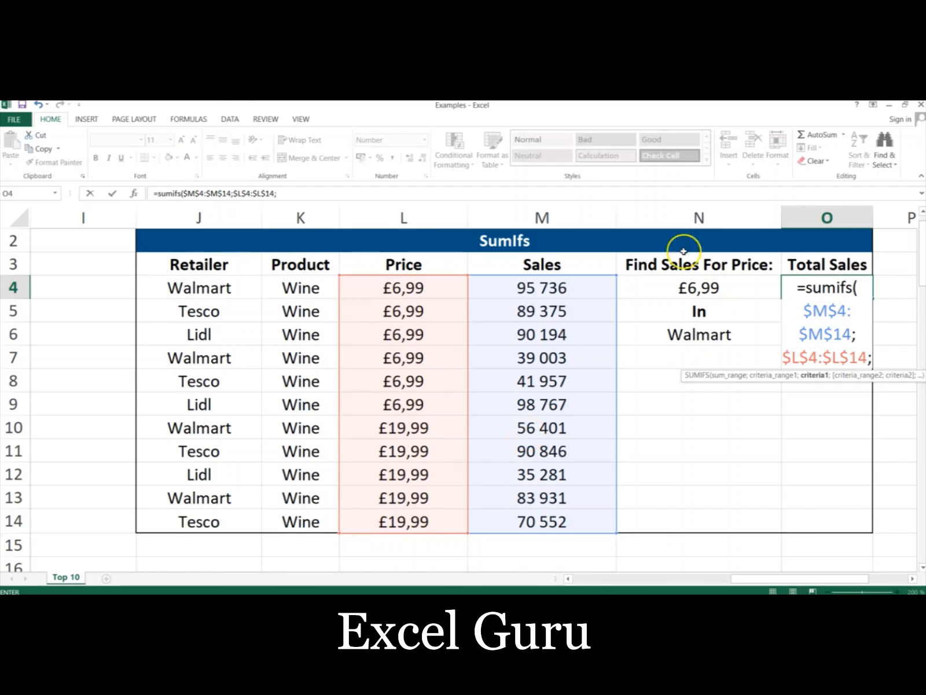
{"action": "left_click", "coordinate": [697, 286]}
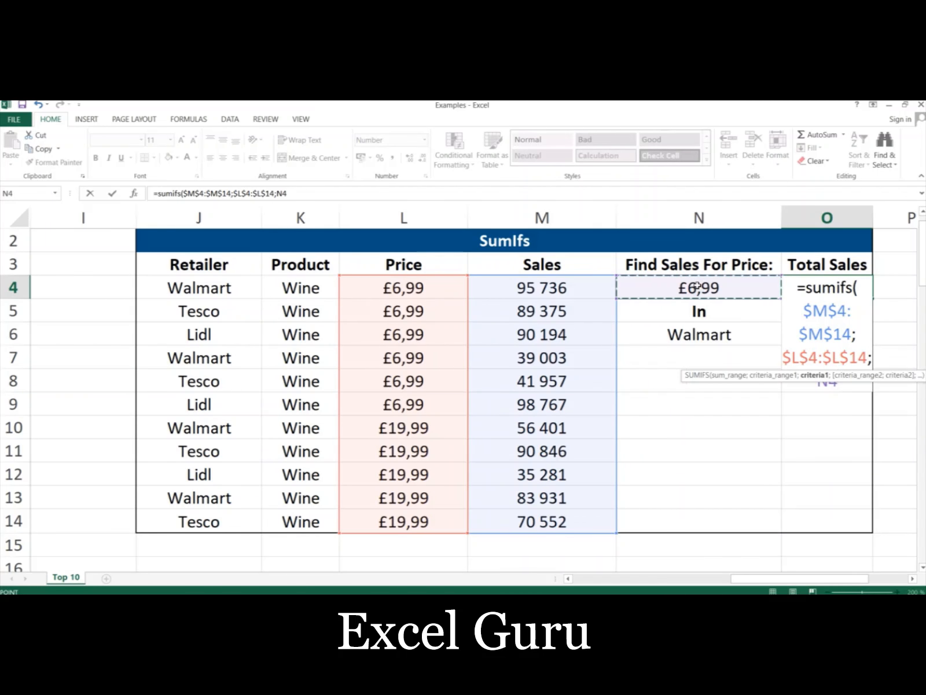
{"action": "type", "text": ";"}
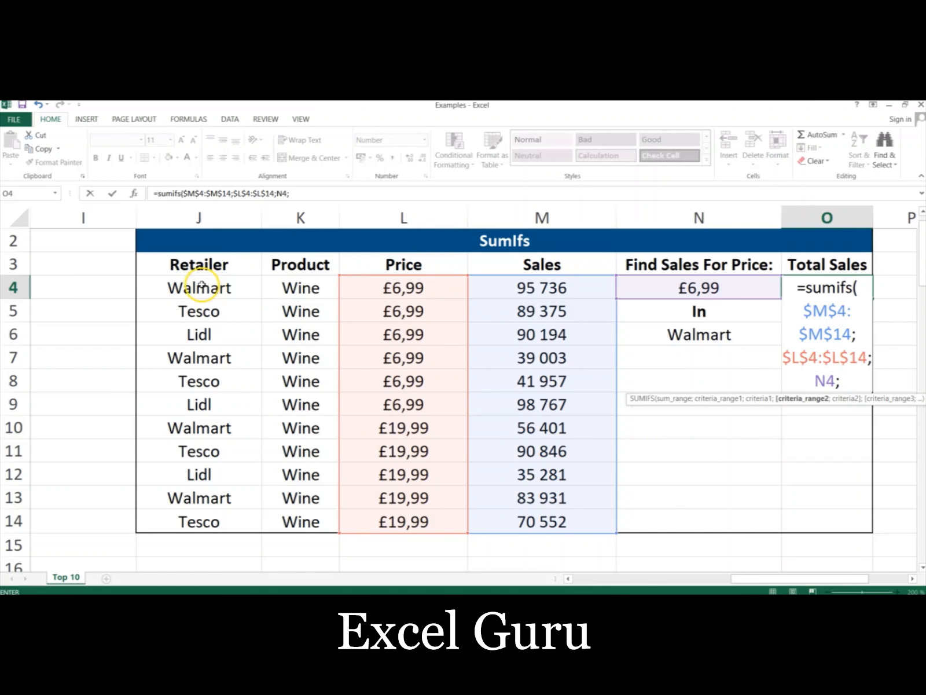
- Finish the SUMIFS formula with the retailer condition, using absolute criteria range $J$4:$J$14 and criterion N6
{"action": "left_click_drag", "start_coordinate": [201, 286], "coordinate": [214, 517]}
{"action": "key", "text": "F4"}
{"action": "type", "text": ";"}
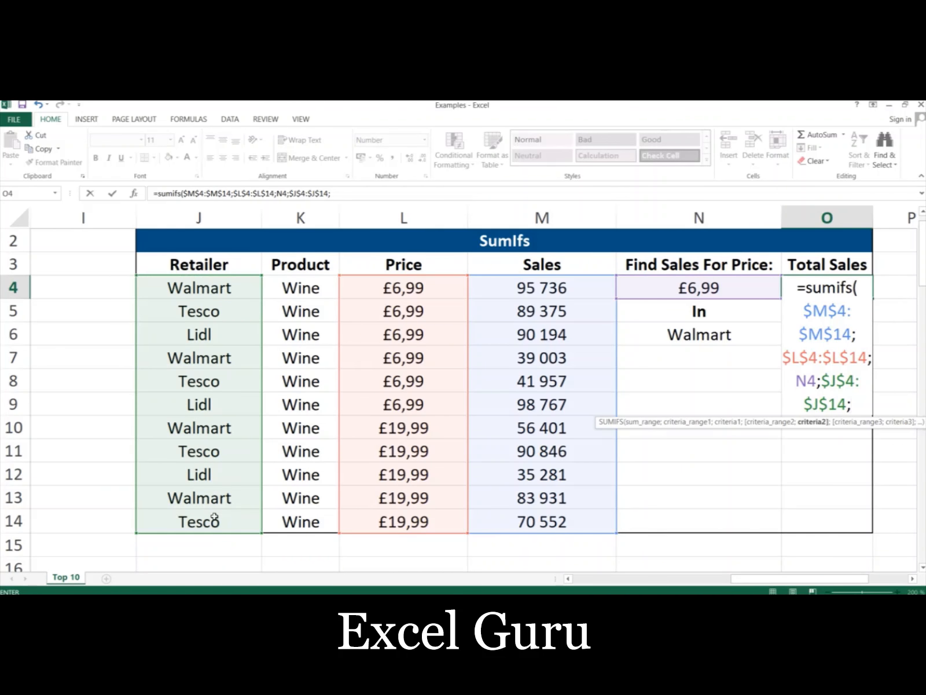
{"action": "left_click", "coordinate": [721, 334]}
{"action": "type", "text": ")"}
{"action": "key", "text": "Return"}
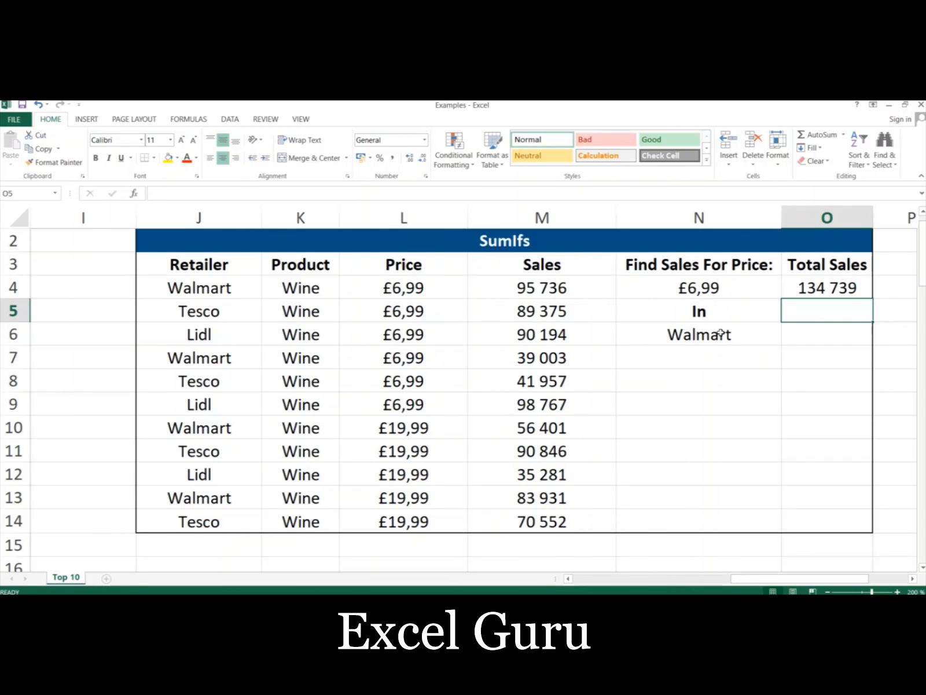
- Switch to the presentation slide on SUM, SUMIF and SUMIFS
{"action": "key", "text": "alt+Tab"}
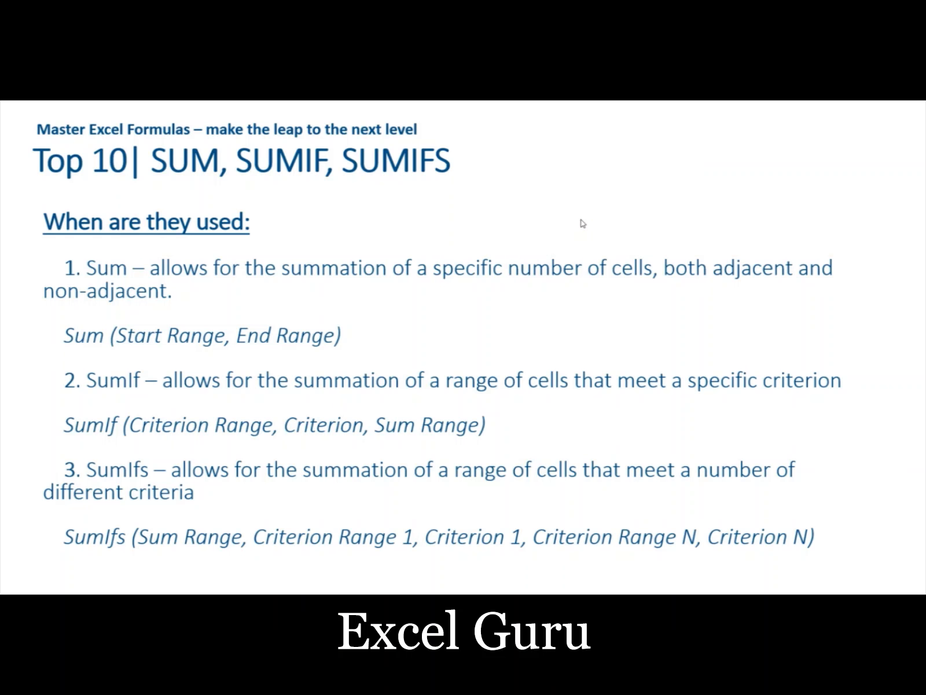
- Advance the presentation to the AVERAGE, AVERAGEIF, AVERAGEIFS slide and switch to the Examples workbook in Excel
{"action": "left_click", "coordinate": [583, 224]}
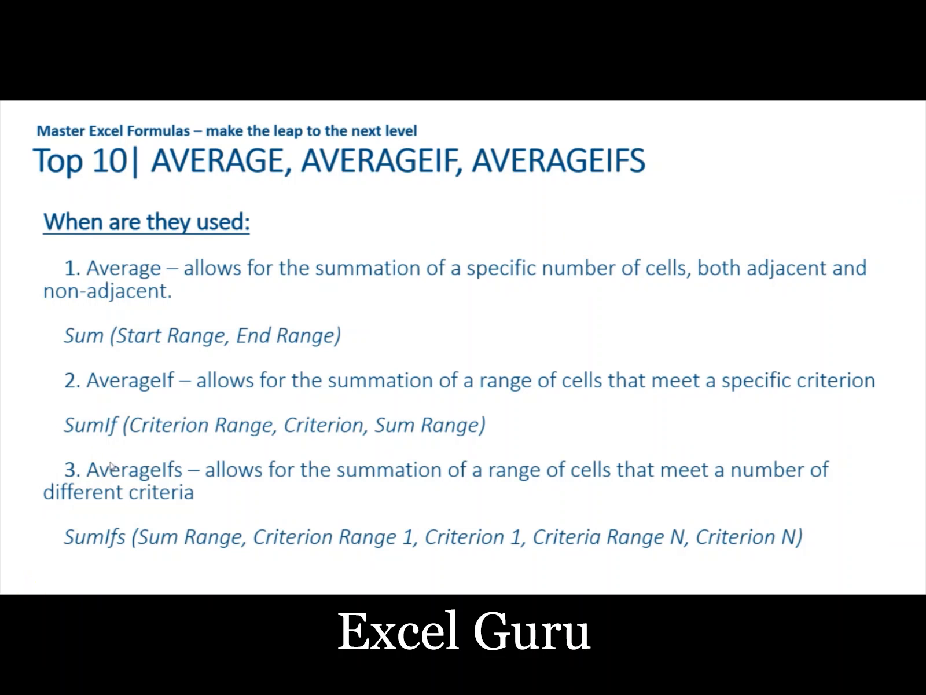
{"action": "key", "text": "alt+Tab"}
{"action": "key", "text": "alt+Tab"}
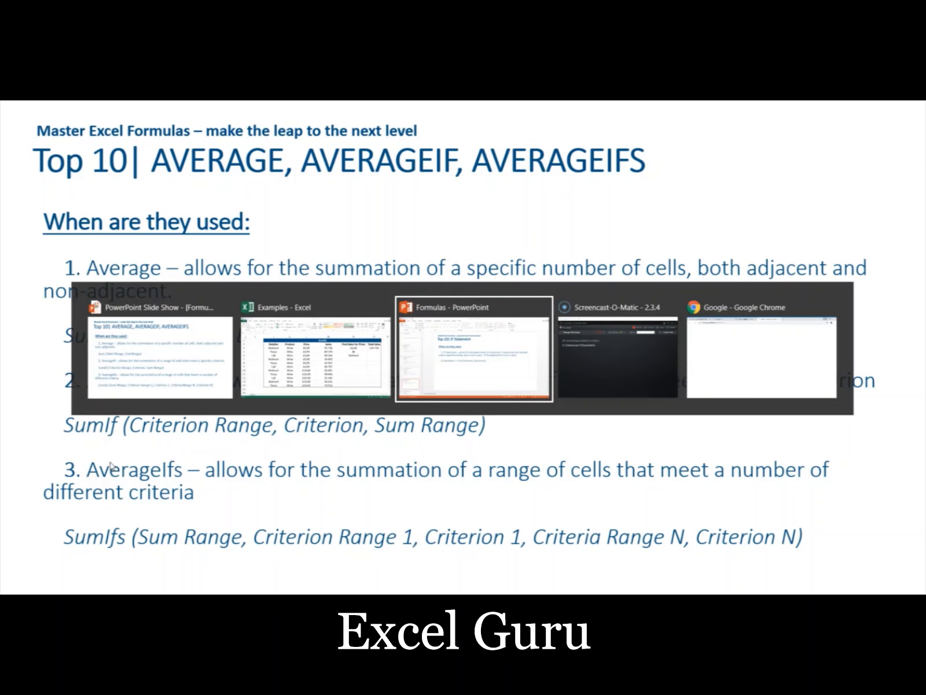
{"action": "key", "text": "alt+Tab"}
{"action": "key", "text": "alt+Tab"}
{"action": "key", "text": "alt+Tab"}
{"action": "key", "text": "alt+Tab"}
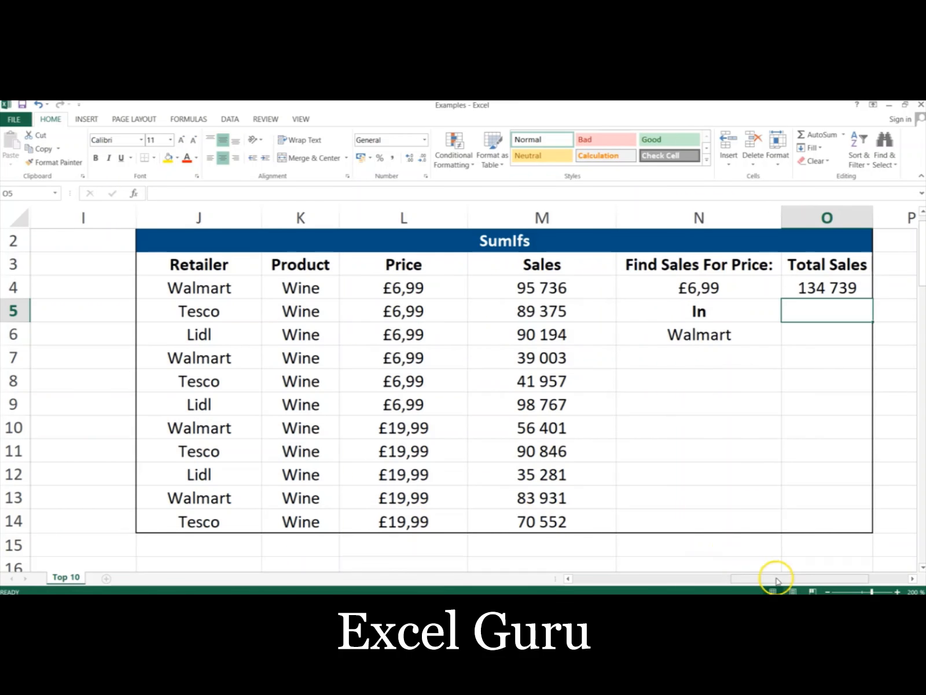
- Enter an AVERAGE formula in B29 of the Average table over the adjacent range B18:B28
{"action": "left_click_drag", "start_coordinate": [776, 577], "coordinate": [597, 584]}
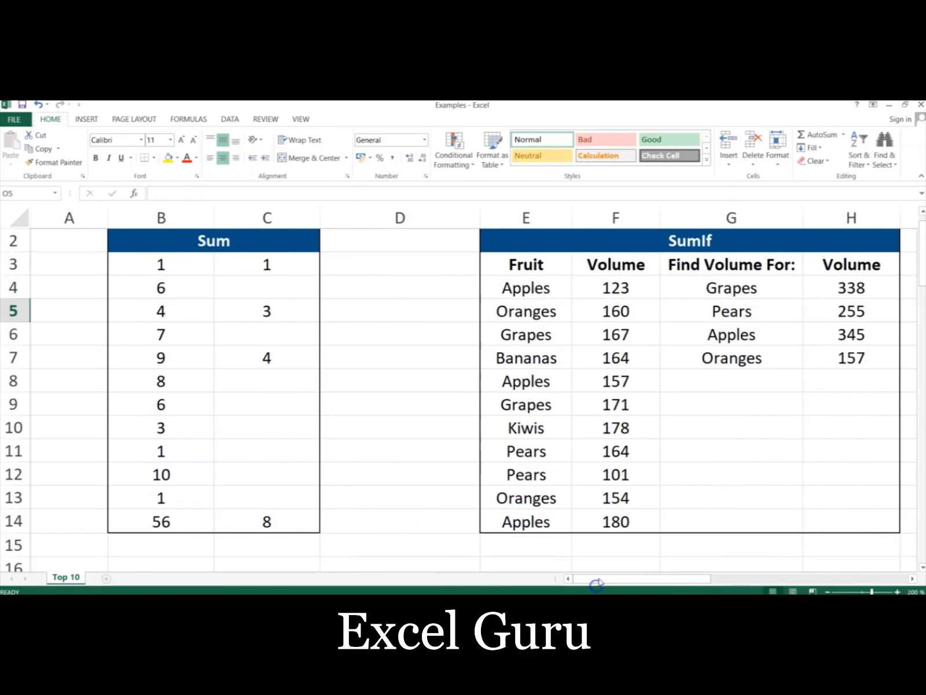
{"action": "left_click_drag", "start_coordinate": [921, 268], "coordinate": [921, 327]}
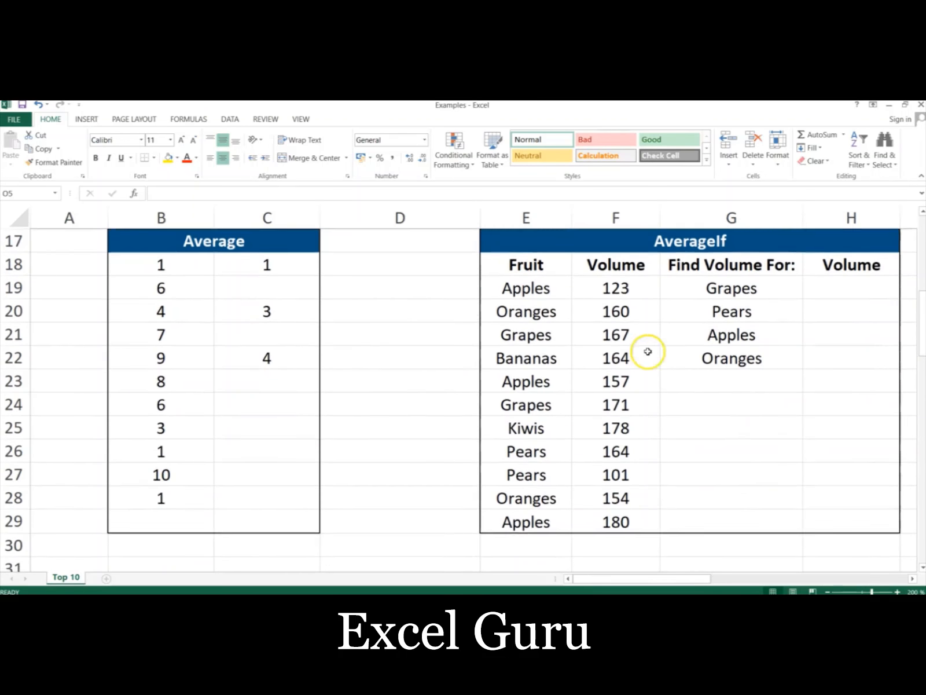
{"action": "left_click", "coordinate": [197, 517]}
{"action": "type", "text": "="}
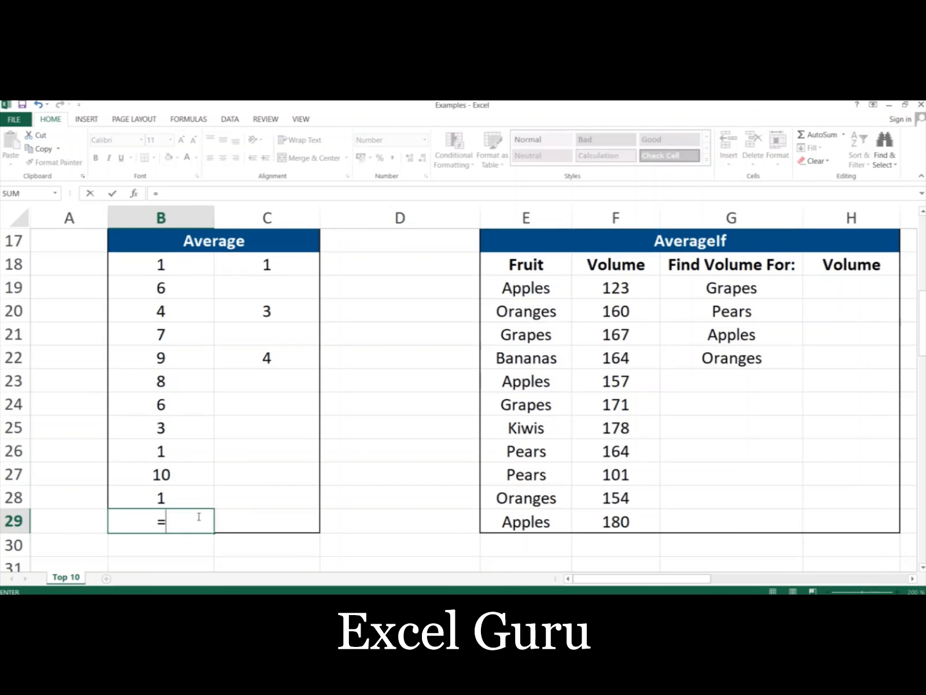
{"action": "type", "text": "AVERAGE("}
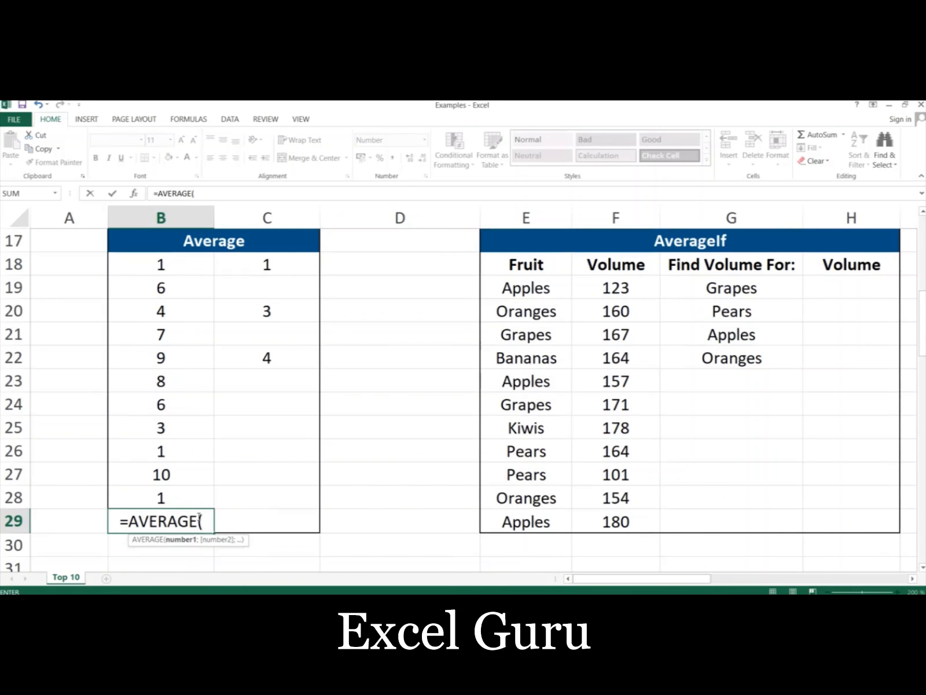
{"action": "left_click", "coordinate": [167, 264]}
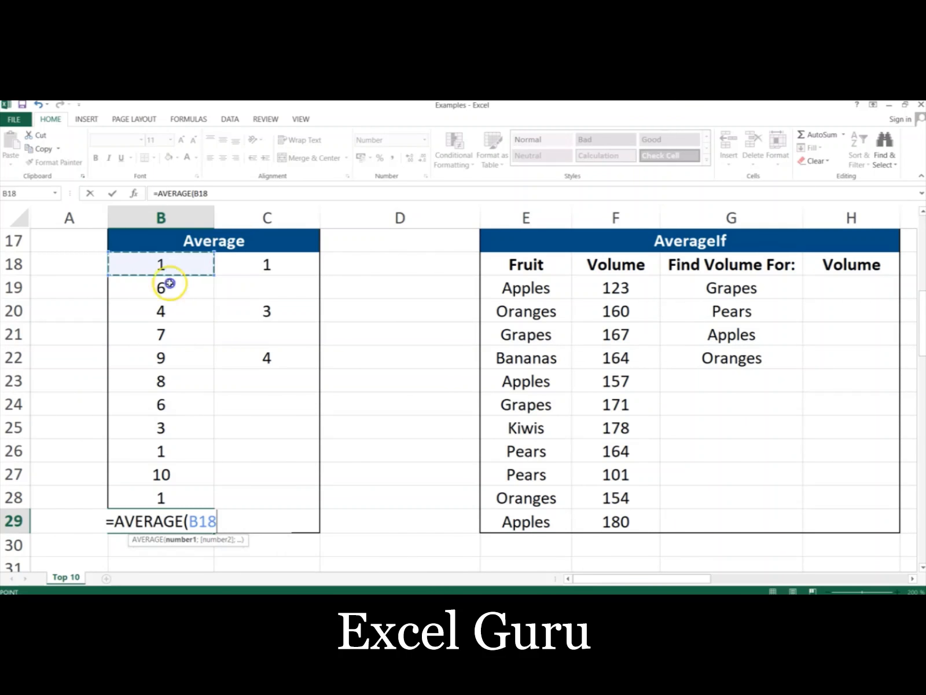
{"action": "left_click_drag", "start_coordinate": [170, 283], "coordinate": [168, 491]}
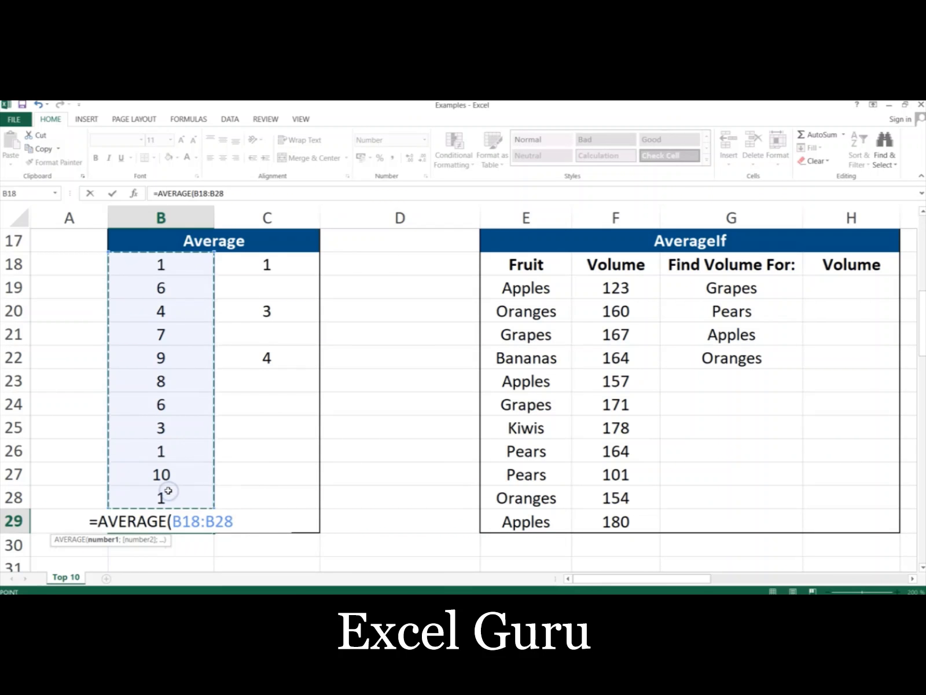
{"action": "key", "text": "Return"}
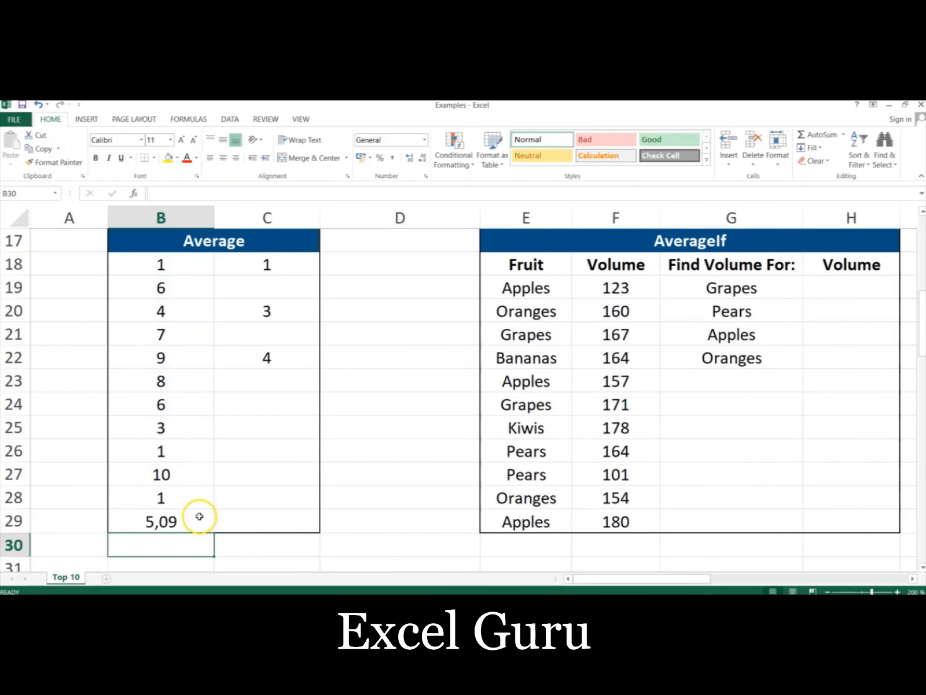
- Enter an AVERAGE formula in C29 over the non-adjacent cells C18, C20 and C22
{"action": "left_click", "coordinate": [267, 520]}
{"action": "type", "text": "=AVE"}
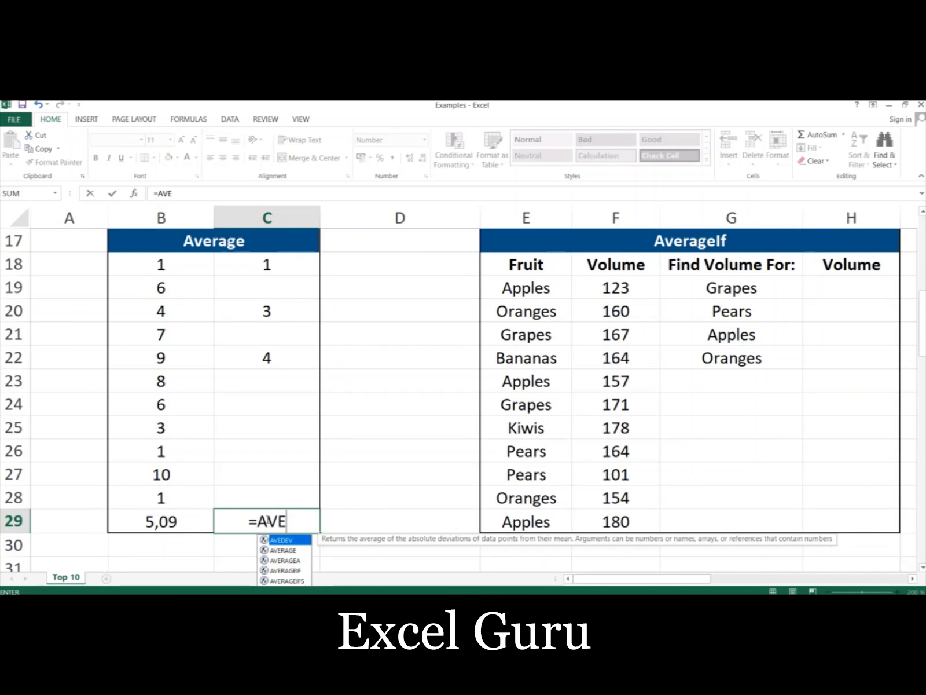
{"action": "type", "text": "RAGE("}
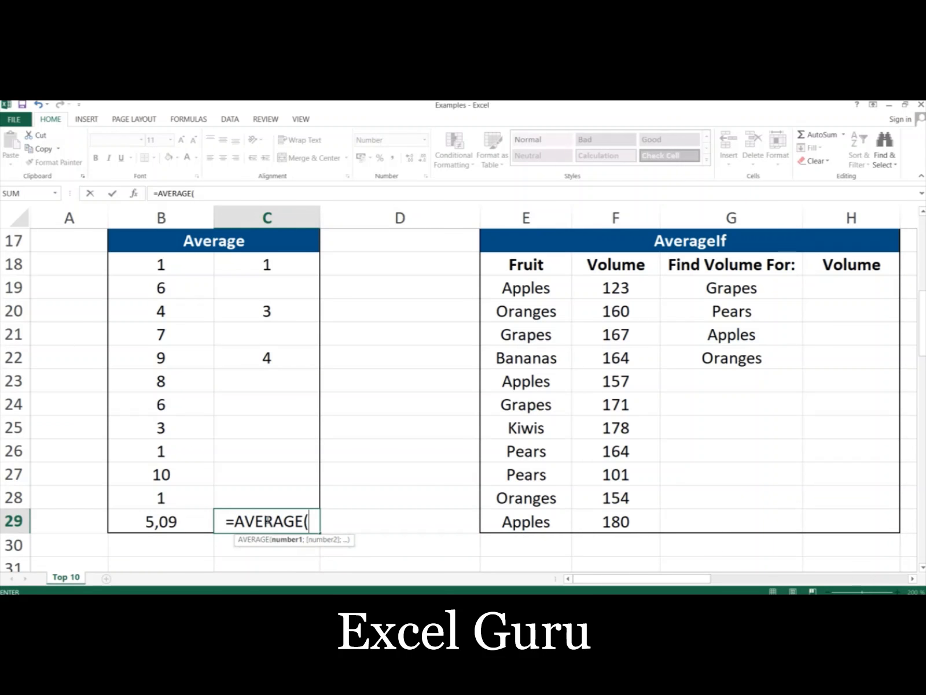
{"action": "left_click", "coordinate": [279, 266]}
{"action": "type", "text": ";"}
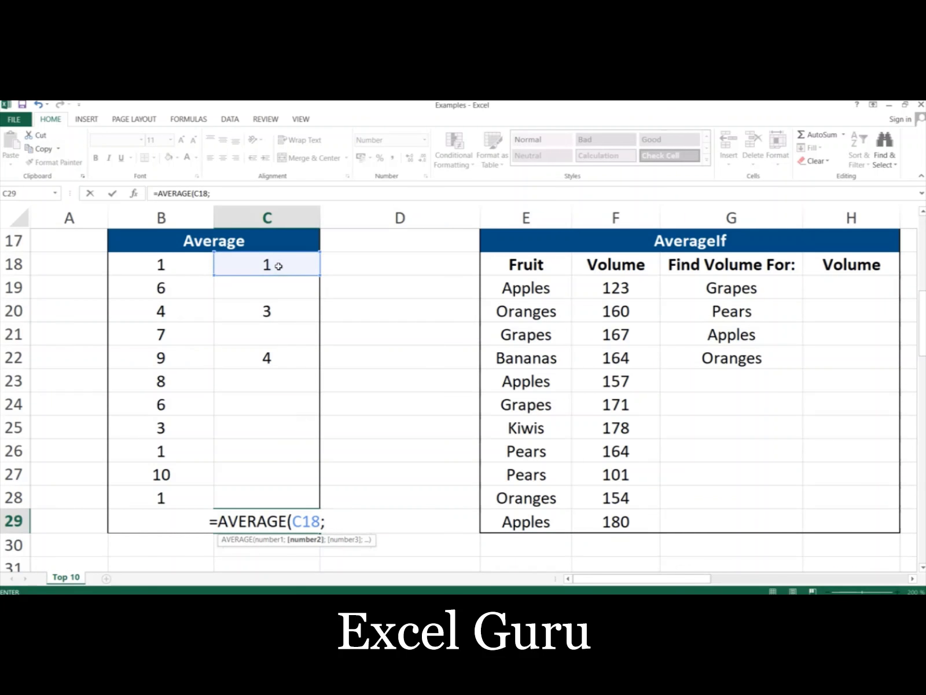
{"action": "left_click", "coordinate": [261, 310]}
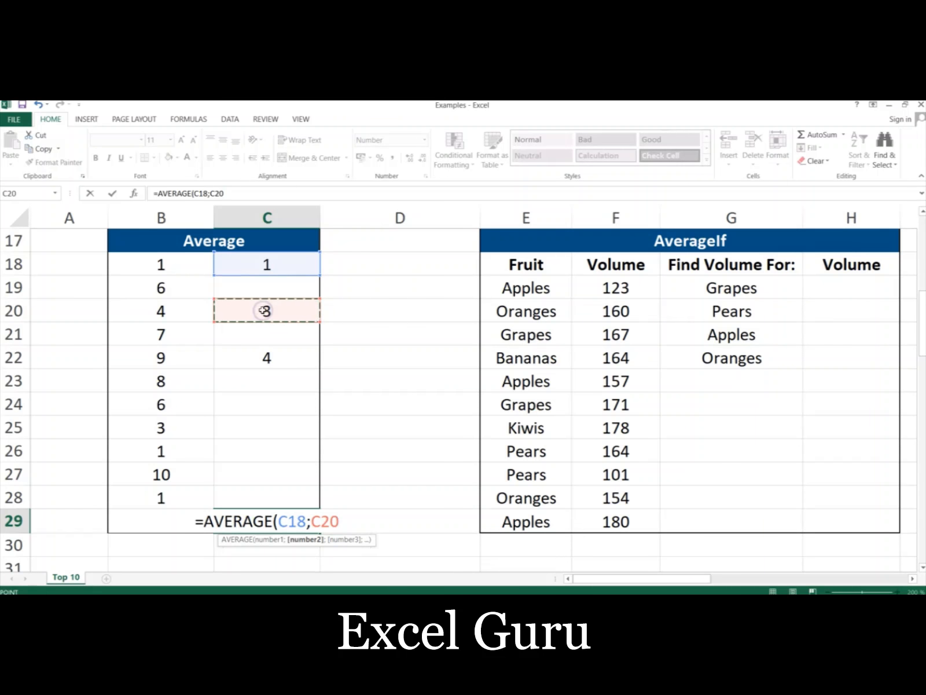
{"action": "type", "text": ";"}
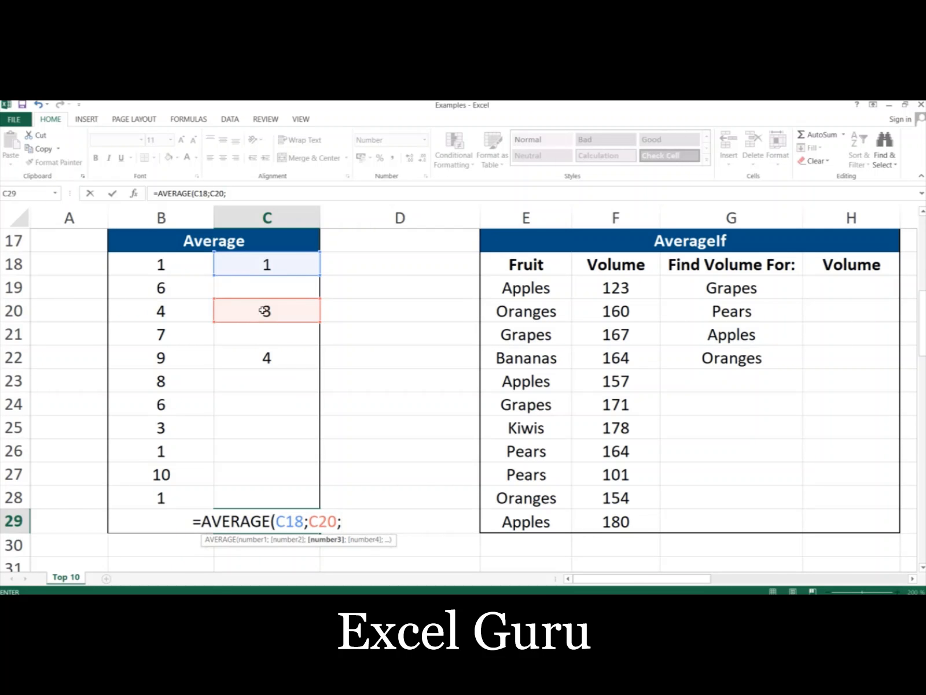
{"action": "left_click", "coordinate": [261, 356]}
{"action": "type", "text": ")"}
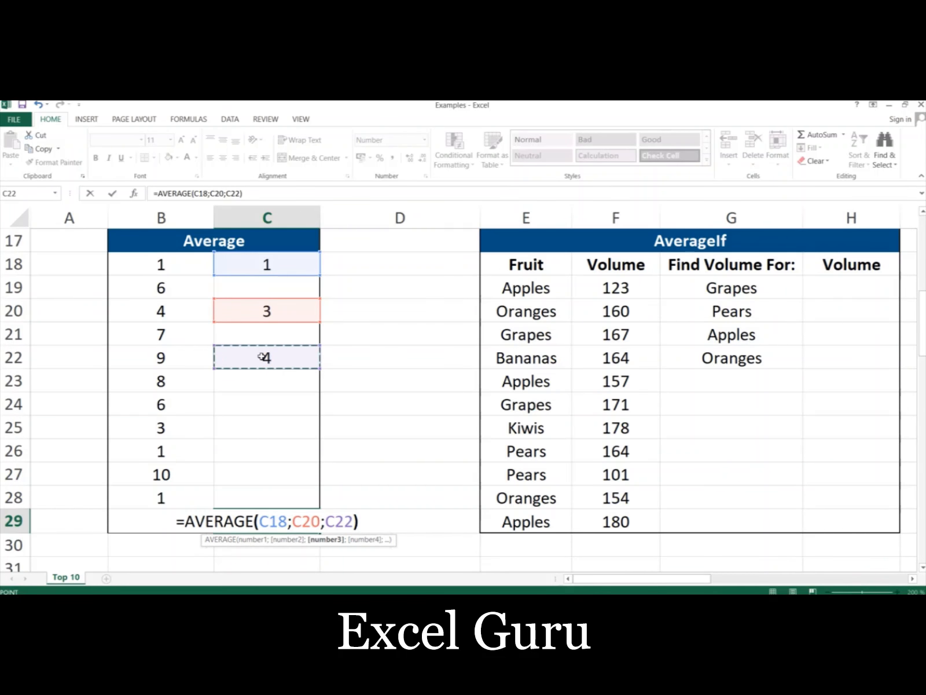
{"action": "key", "text": "Return"}
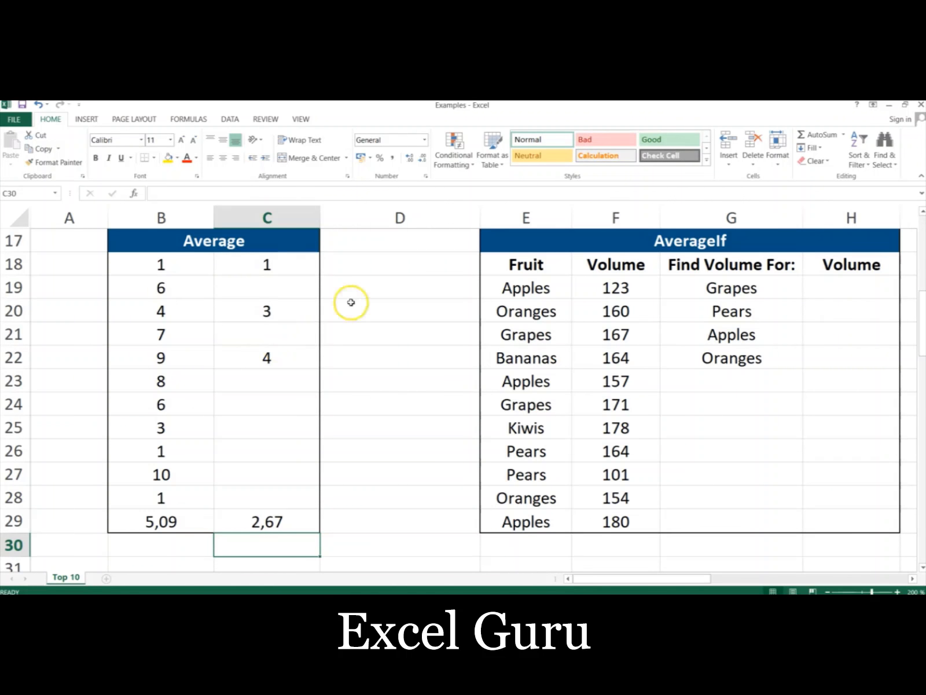
- Start an AVERAGEIF formula in H19 of the AverageIf table with the absolute criteria range $E$19:$E$29
{"action": "left_click", "coordinate": [842, 288]}
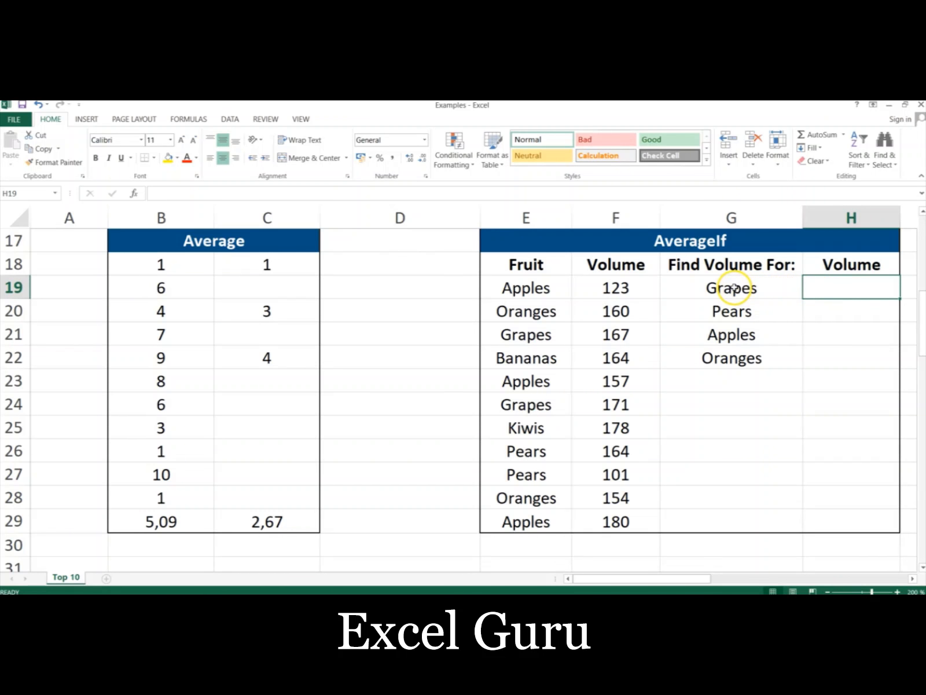
{"action": "left_click_drag", "start_coordinate": [730, 287], "coordinate": [727, 355]}
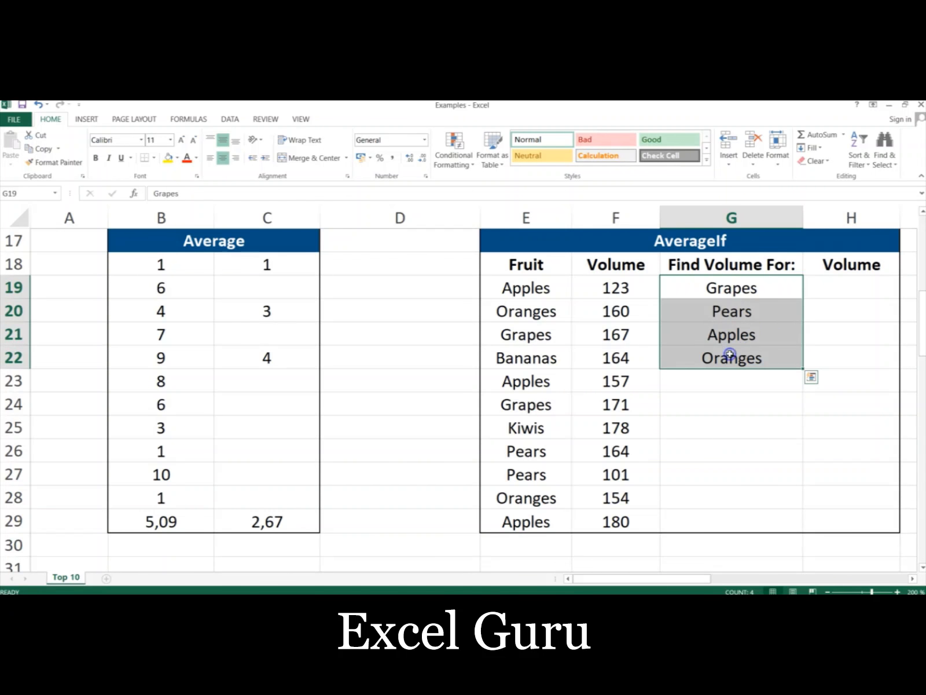
{"action": "left_click", "coordinate": [824, 290]}
{"action": "type", "text": "="}
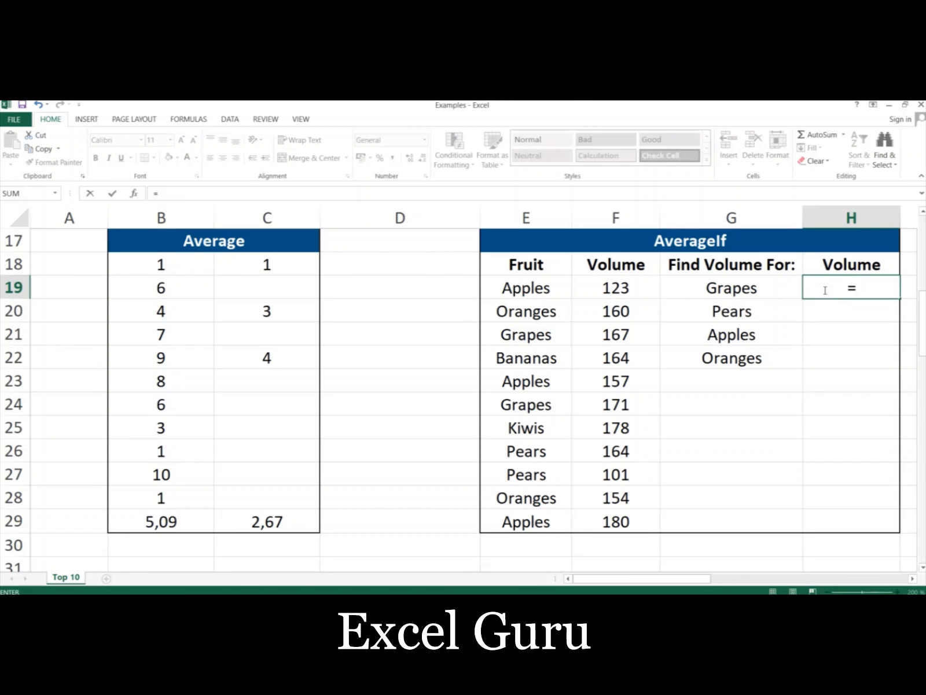
{"action": "type", "text": "AVERAGE"}
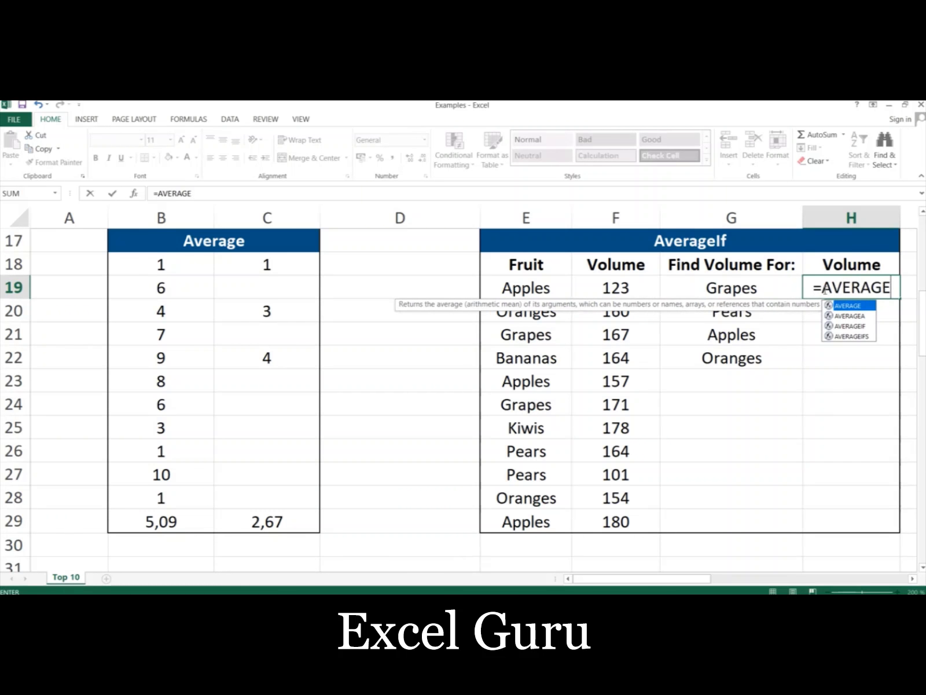
{"action": "type", "text": "IF("}
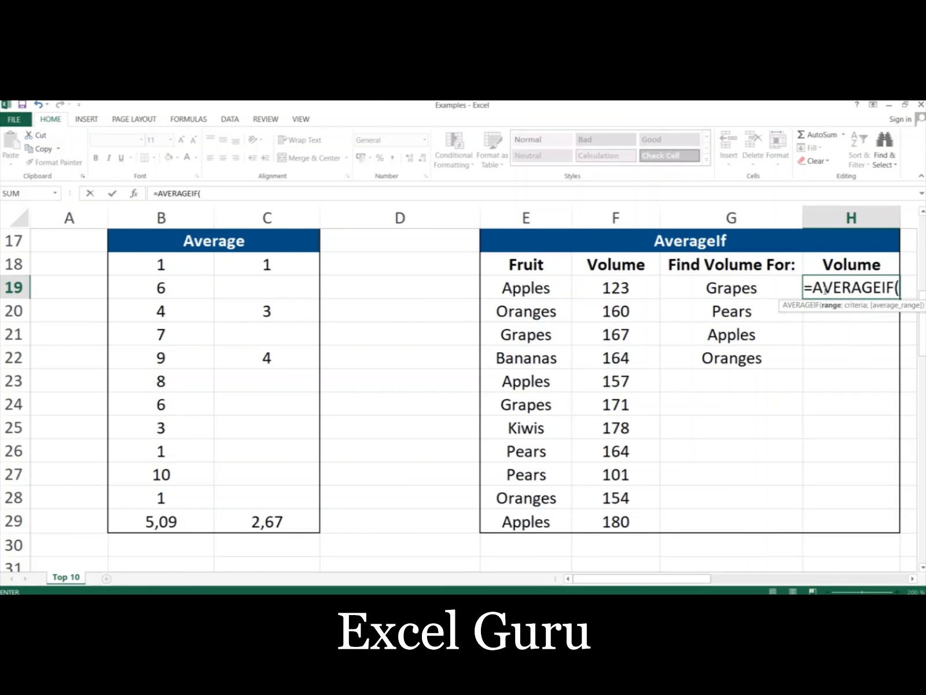
{"action": "left_click", "coordinate": [517, 288]}
{"action": "left_click_drag", "start_coordinate": [516, 343], "coordinate": [514, 521]}
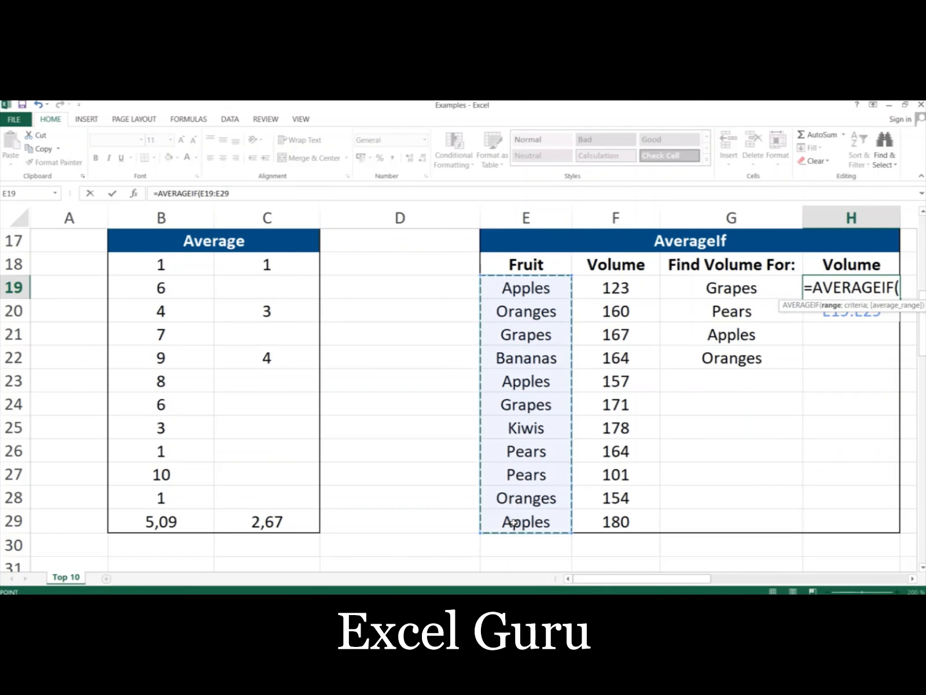
{"action": "key", "text": "F4"}
{"action": "type", "text": ";"}
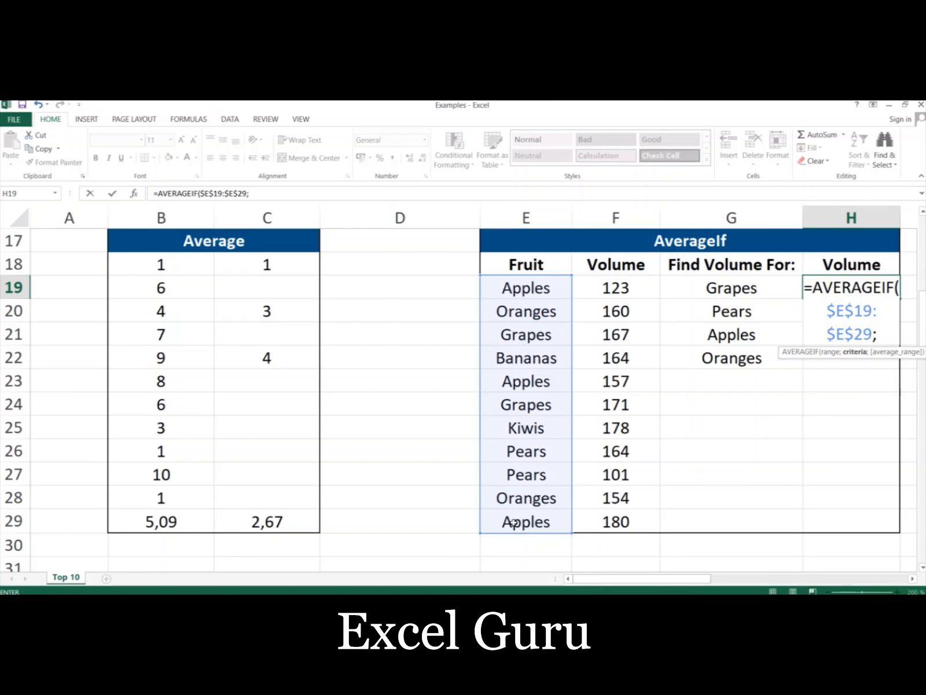
- Complete the AVERAGEIF formula with criterion G19 and the absolute average range $F$19:$F$29
{"action": "left_click", "coordinate": [728, 291]}
{"action": "type", "text": ";"}
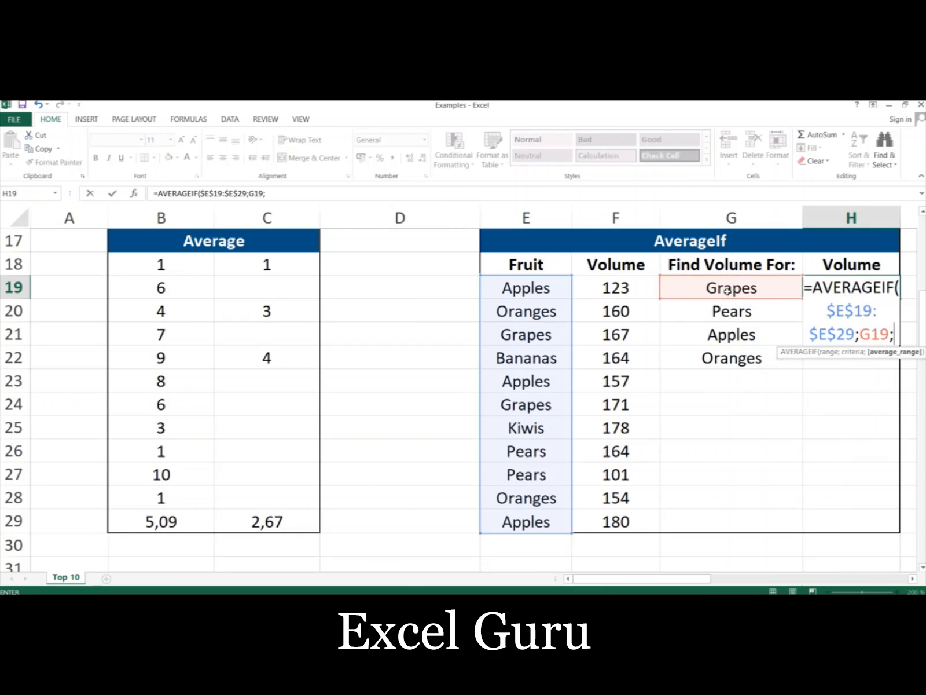
{"action": "left_click", "coordinate": [613, 287]}
{"action": "left_click_drag", "start_coordinate": [613, 286], "coordinate": [606, 514]}
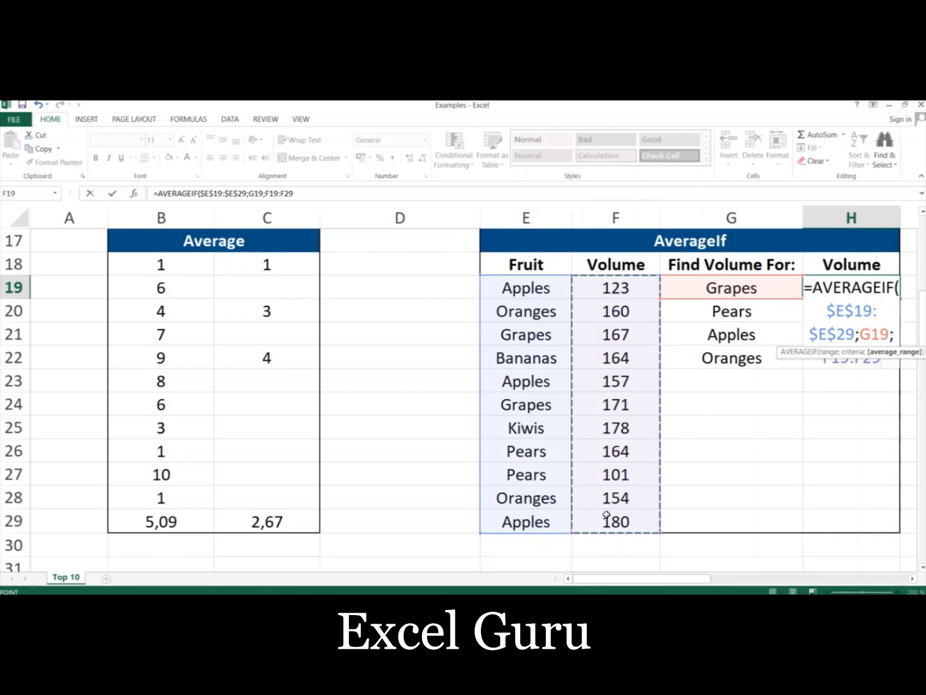
{"action": "key", "text": "F4"}
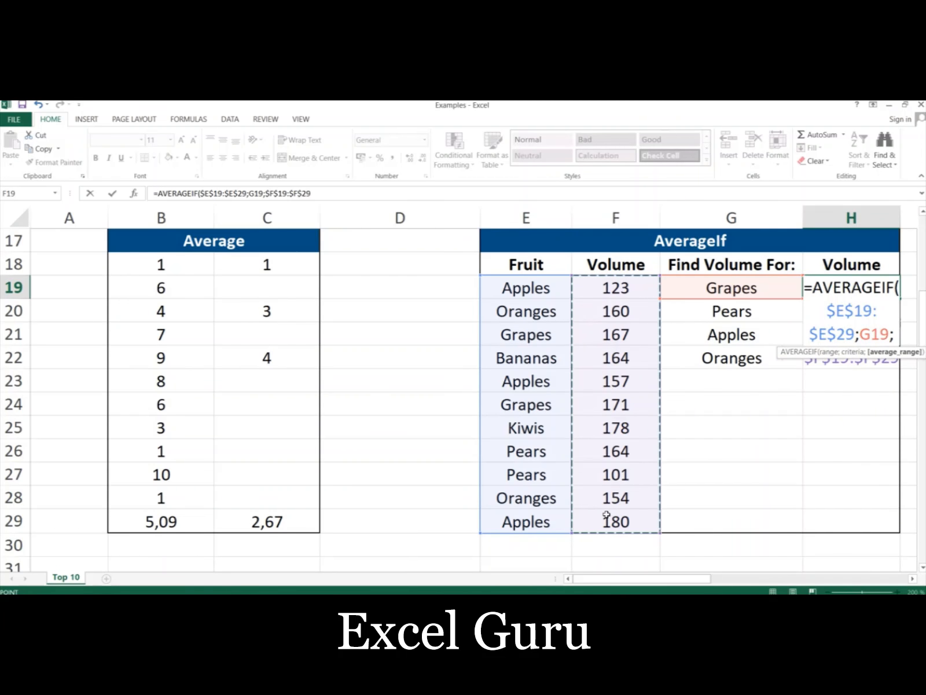
{"action": "type", "text": ")"}
{"action": "key", "text": "Return"}
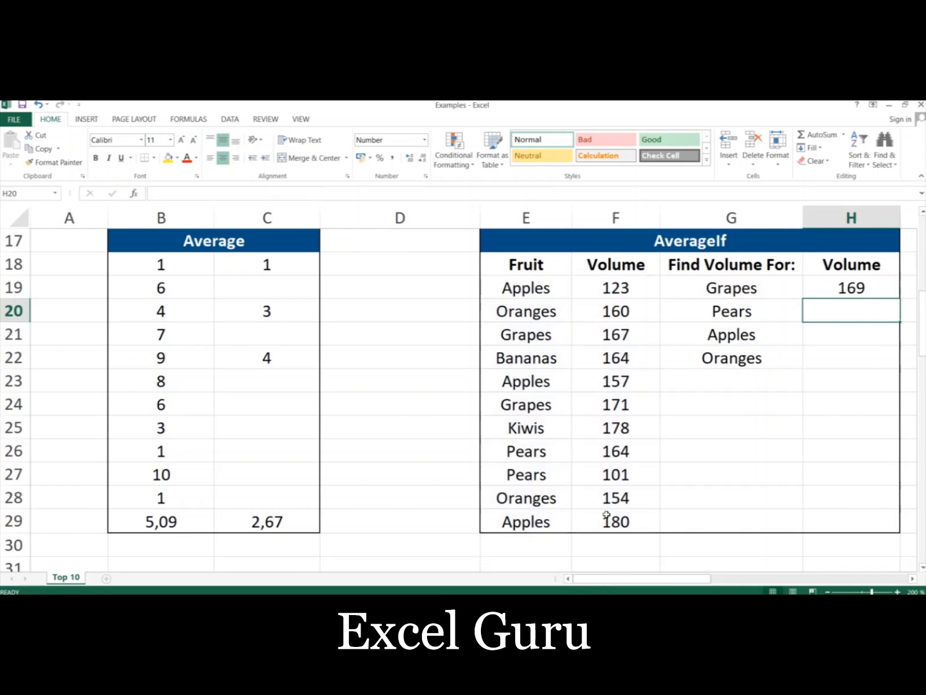
- Copy the AVERAGEIF formula from H19 down through H22 for the remaining fruits
{"action": "key", "text": "Up"}
{"action": "key", "text": "ctrl+c"}
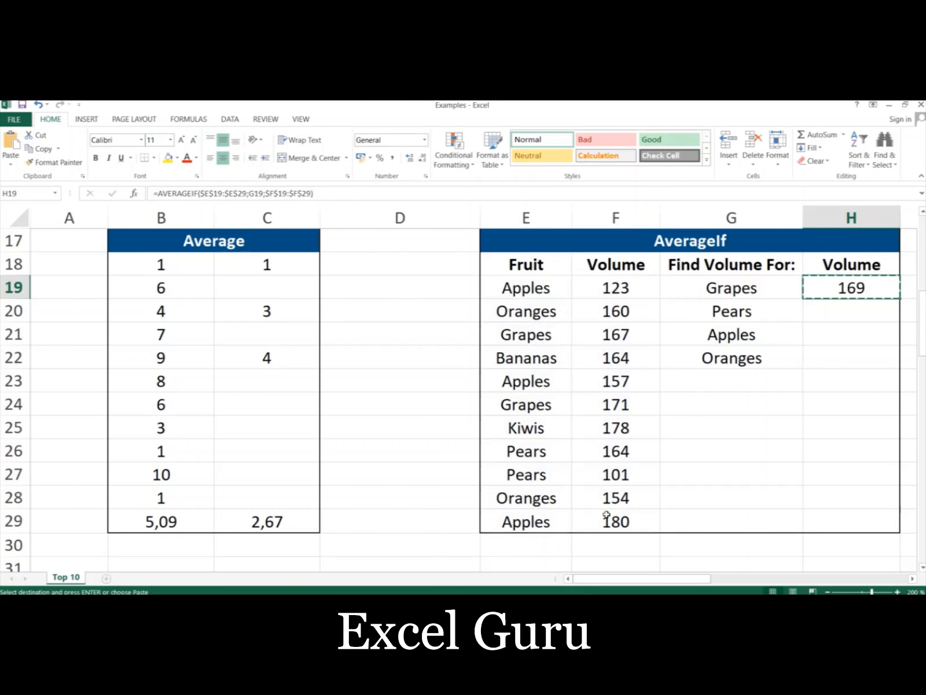
{"action": "key", "text": "shift+Down"}
{"action": "key", "text": "shift+Down"}
{"action": "key", "text": "shift+Down"}
{"action": "key", "text": "ctrl+v"}
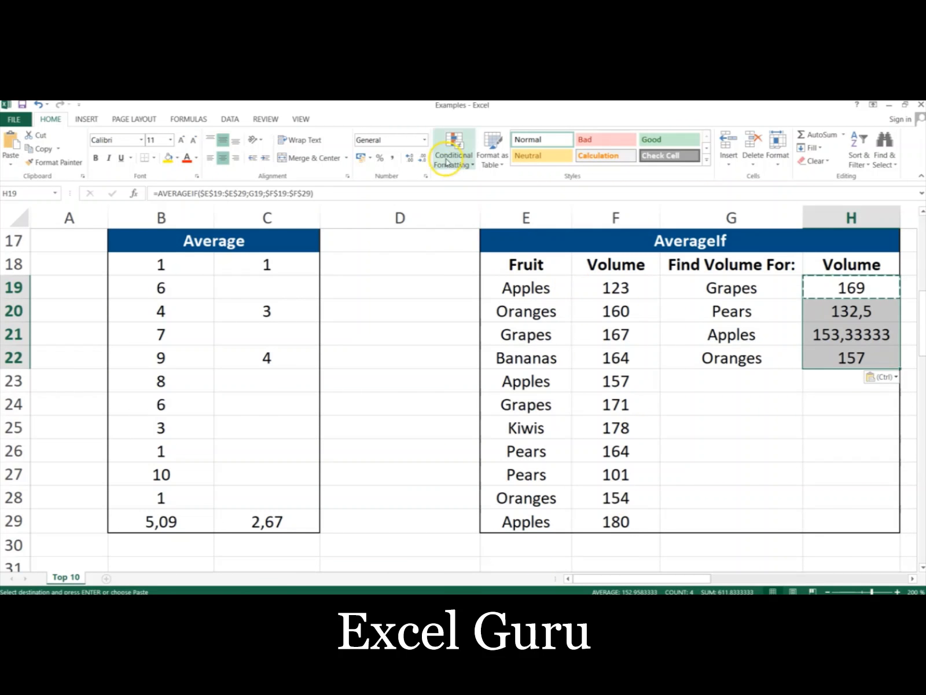
- Reduce the number format of H19:H22 to zero decimal places
{"action": "left_click", "coordinate": [424, 158]}
{"action": "left_click", "coordinate": [426, 158]}
{"action": "left_click", "coordinate": [426, 159]}
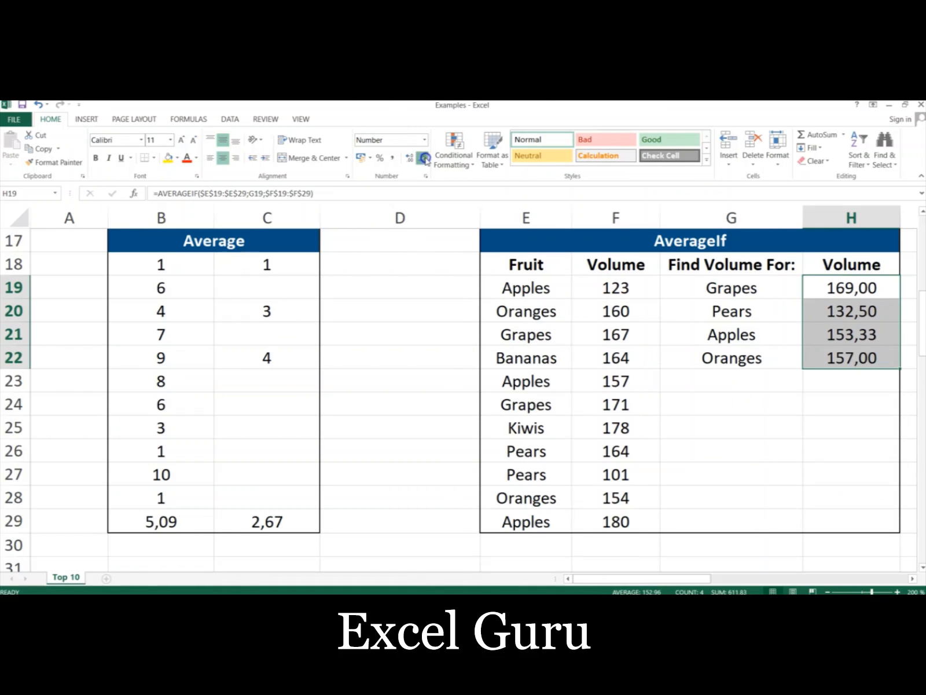
{"action": "left_click", "coordinate": [426, 159]}
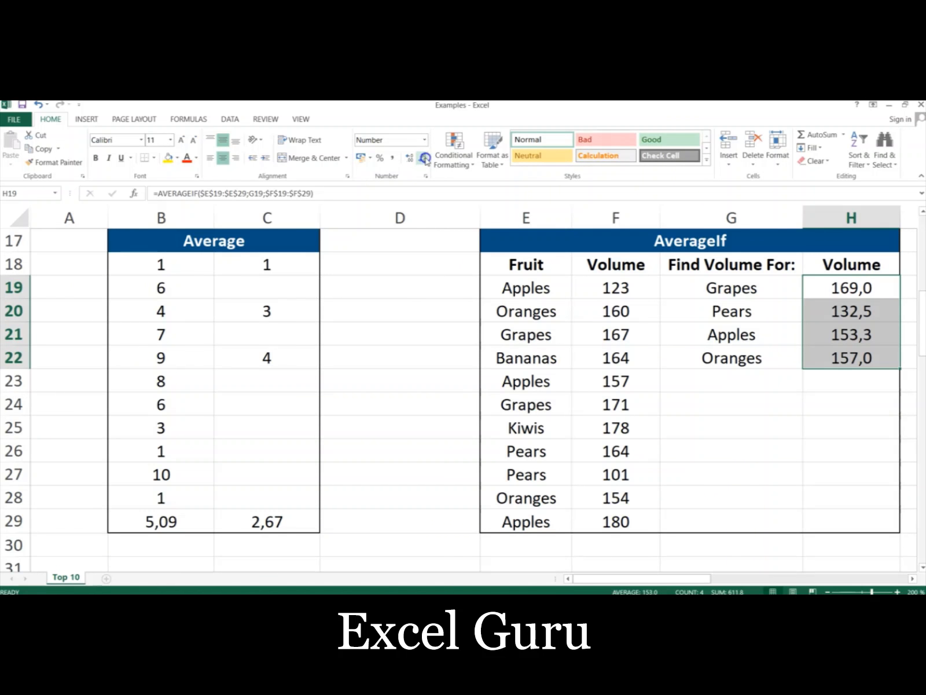
{"action": "left_click", "coordinate": [425, 159]}
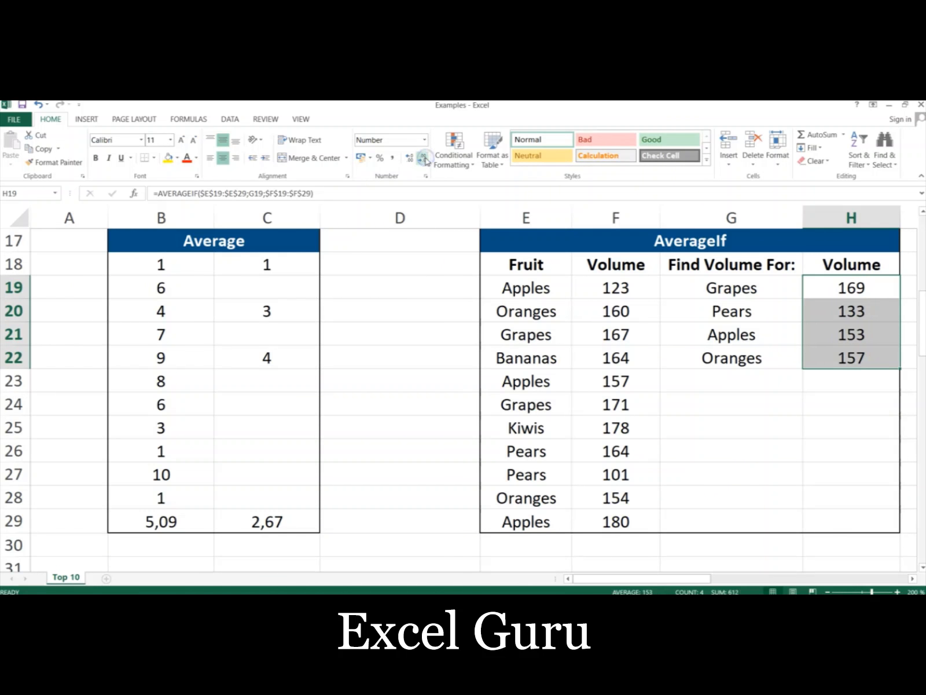
- Go to the AverageIfs retailer sales table, ending on cell O23 in the Total Sales column
{"action": "left_click", "coordinate": [844, 376]}
{"action": "key", "text": "Right"}
{"action": "key", "text": "Right"}
{"action": "key", "text": "Right"}
{"action": "key", "text": "Right"}
{"action": "key", "text": "Right"}
{"action": "key", "text": "Right"}
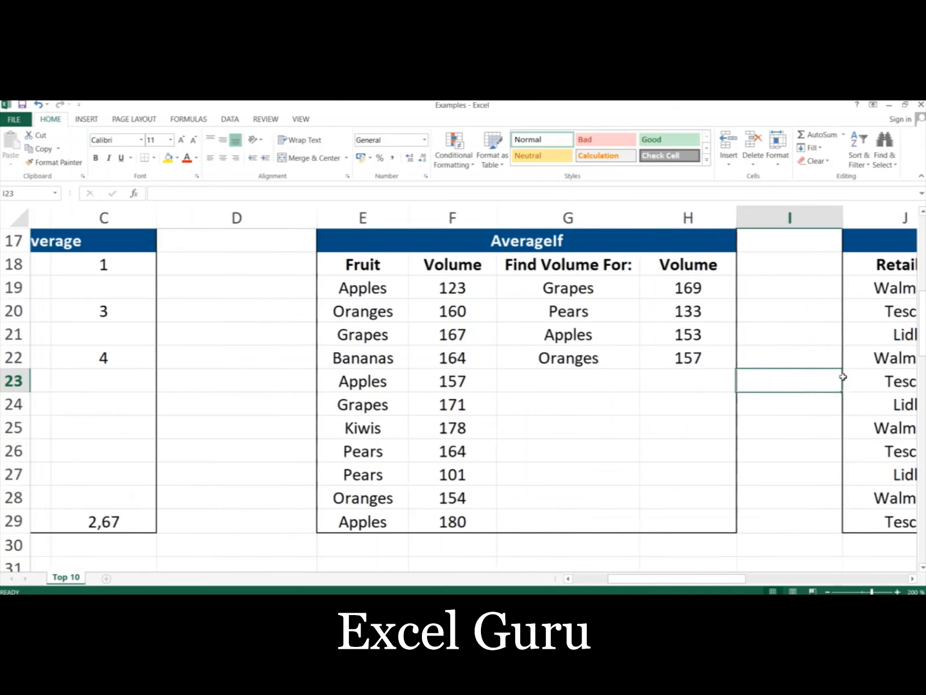
{"action": "key", "text": "Right"}
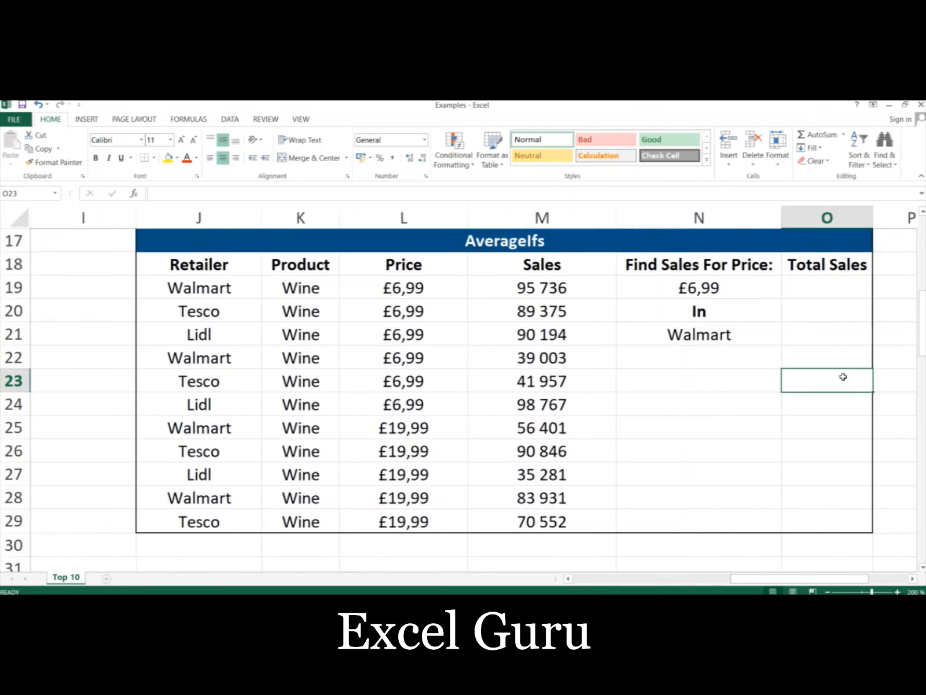
- Start an AVERAGEIFS formula in O19 with the absolute average range $M$19:$M$29 from the Sales column
{"action": "left_click", "coordinate": [826, 288]}
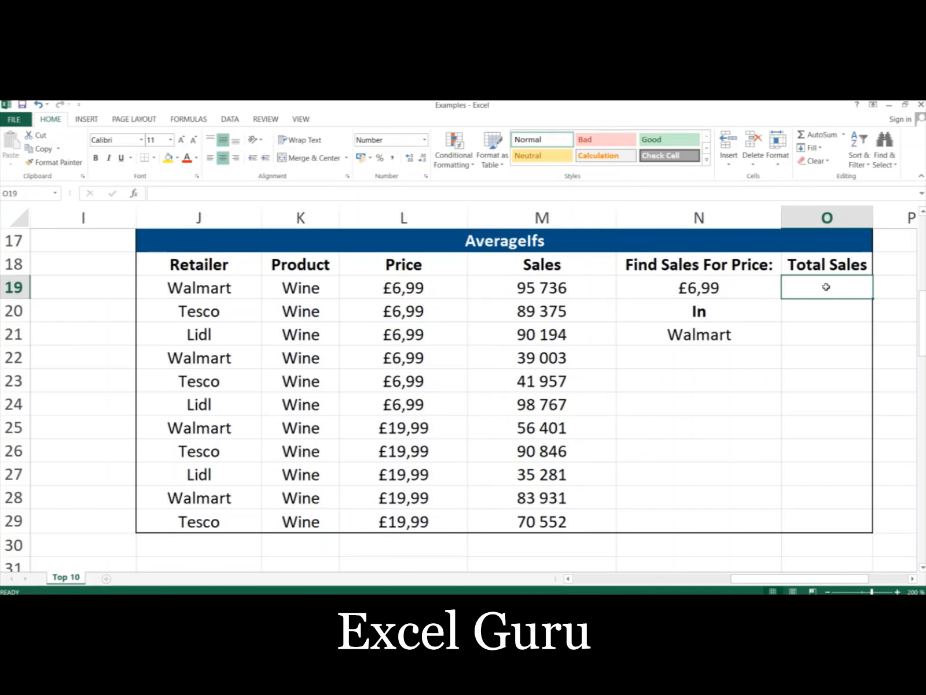
{"action": "type", "text": "=AVERAGE"}
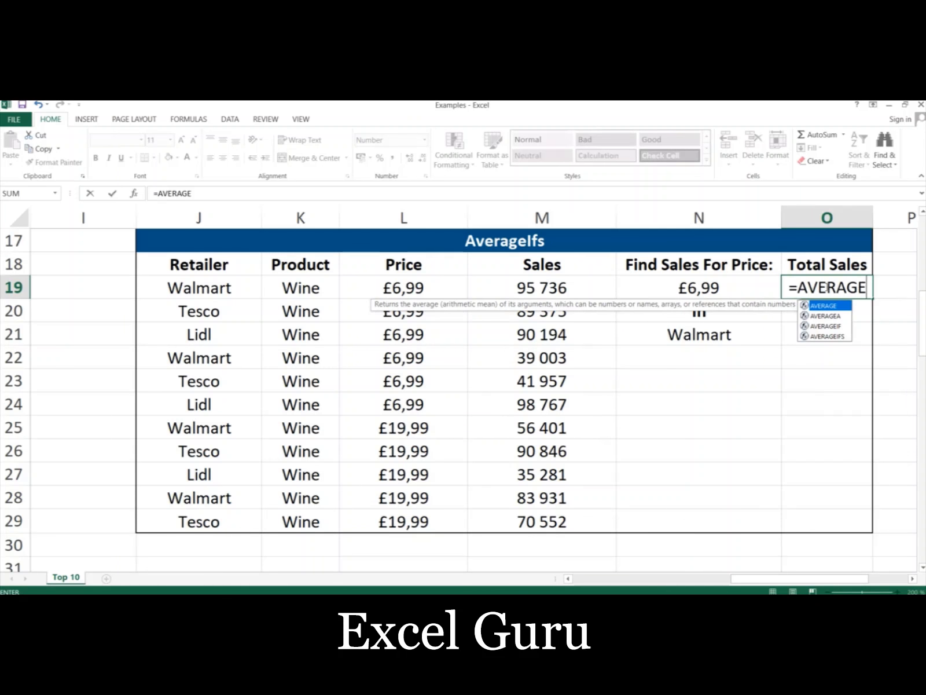
{"action": "type", "text": "IFS"}
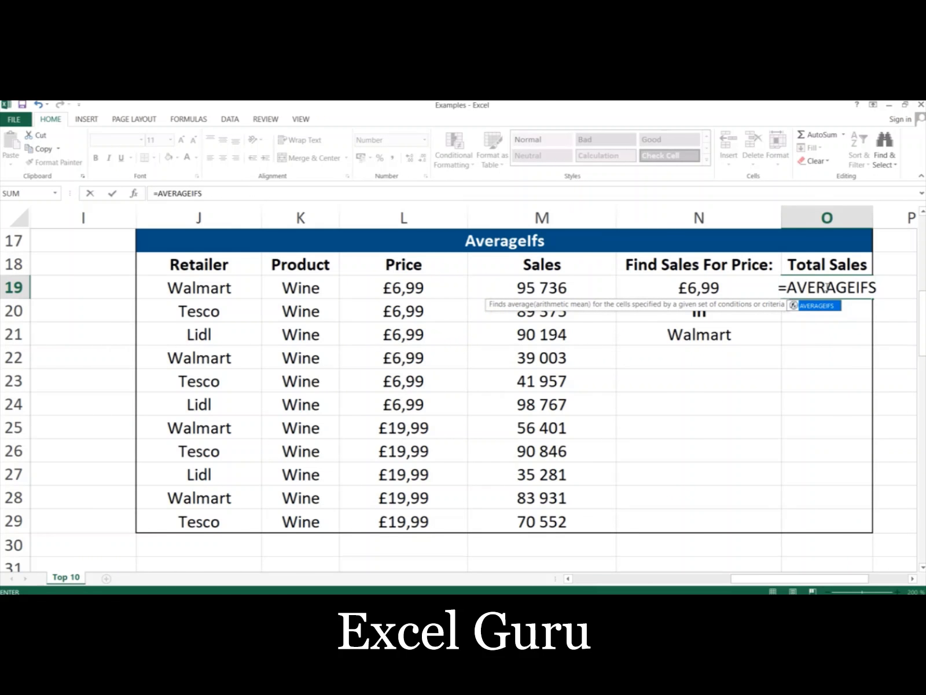
{"action": "type", "text": "("}
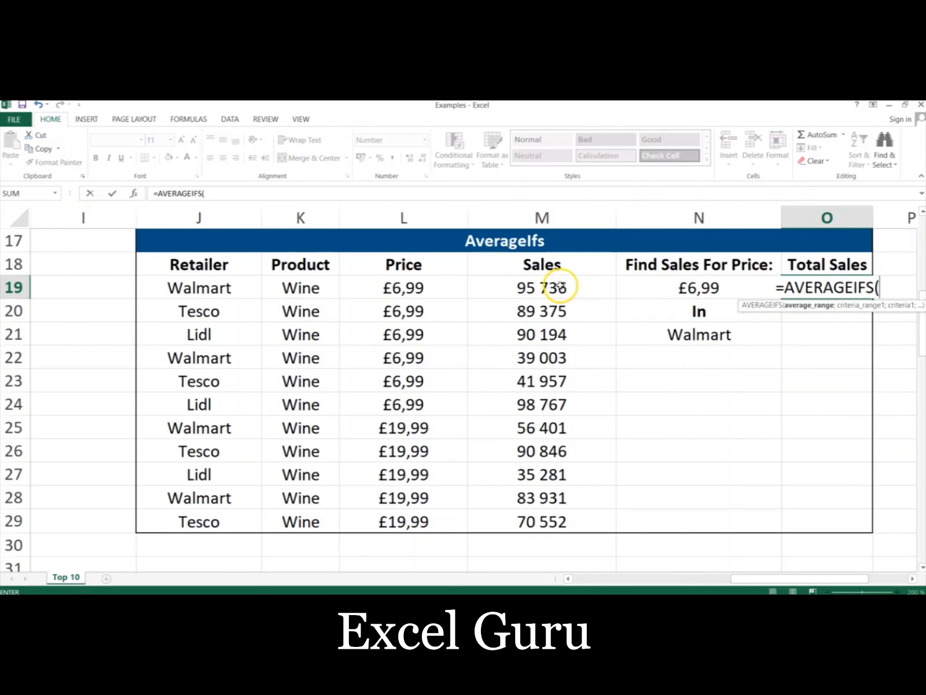
{"action": "left_click_drag", "start_coordinate": [523, 288], "coordinate": [513, 518]}
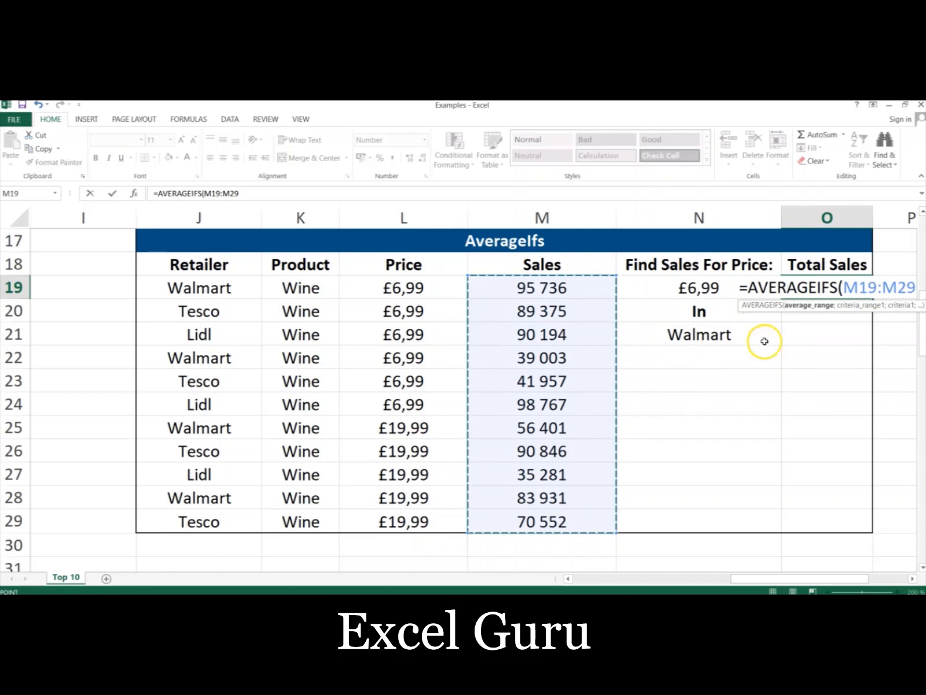
{"action": "key", "text": "F4"}
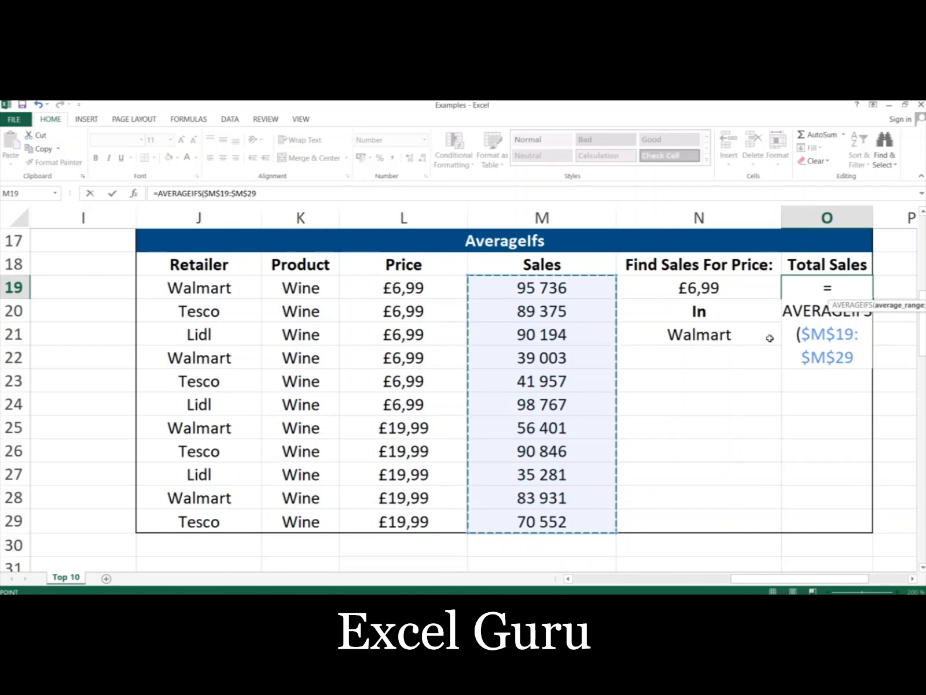
{"action": "type", "text": ";"}
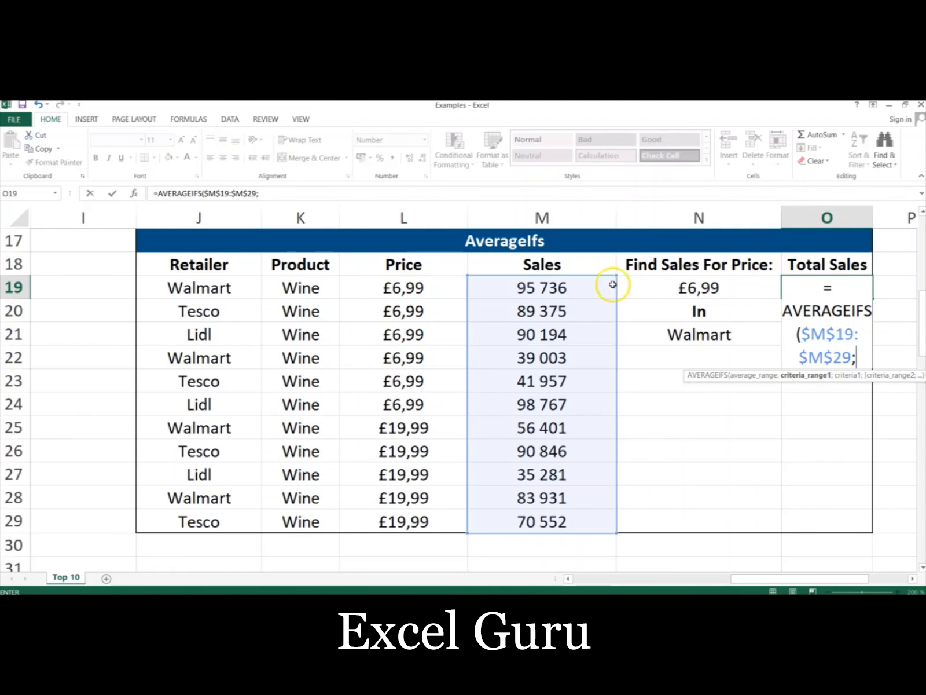
- Add the absolute Price range $L$19:$L$29 as the first criteria range, with N19 as its criterion
{"action": "left_click_drag", "start_coordinate": [403, 286], "coordinate": [397, 520]}
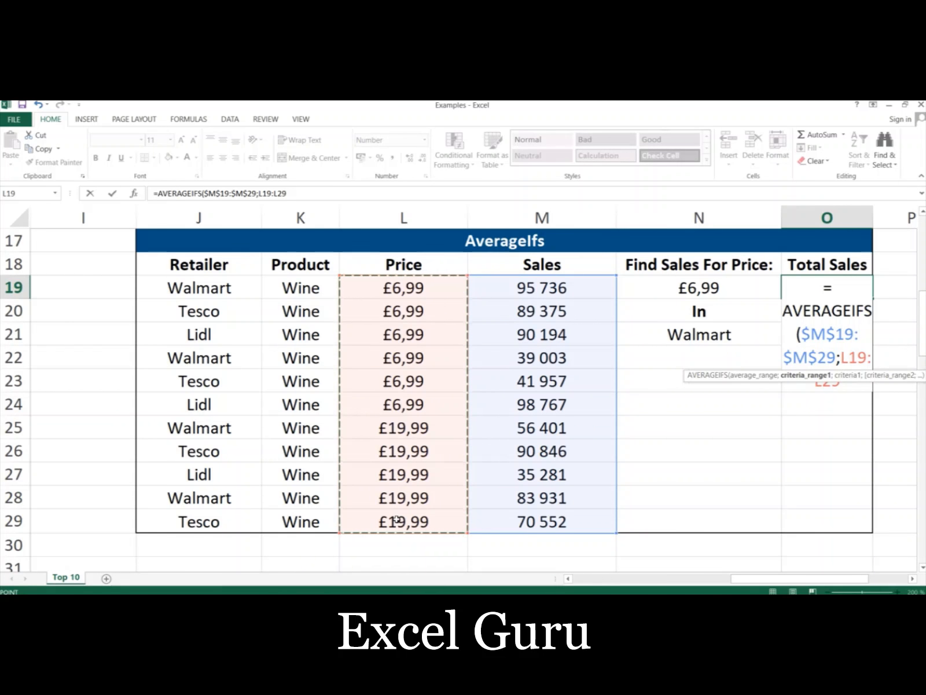
{"action": "key", "text": "F4"}
{"action": "type", "text": ";"}
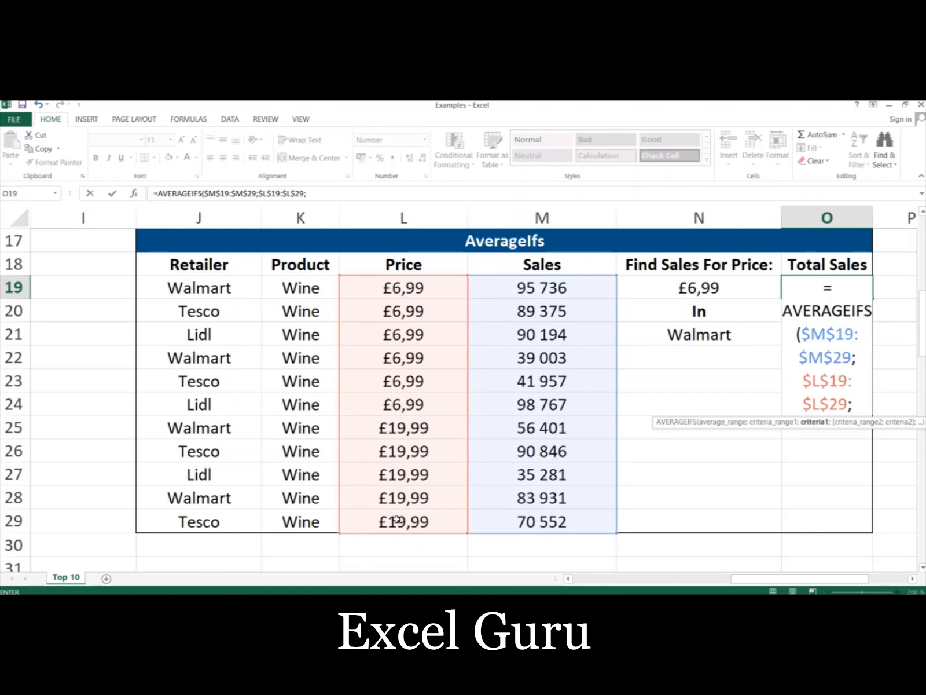
{"action": "left_click", "coordinate": [692, 289]}
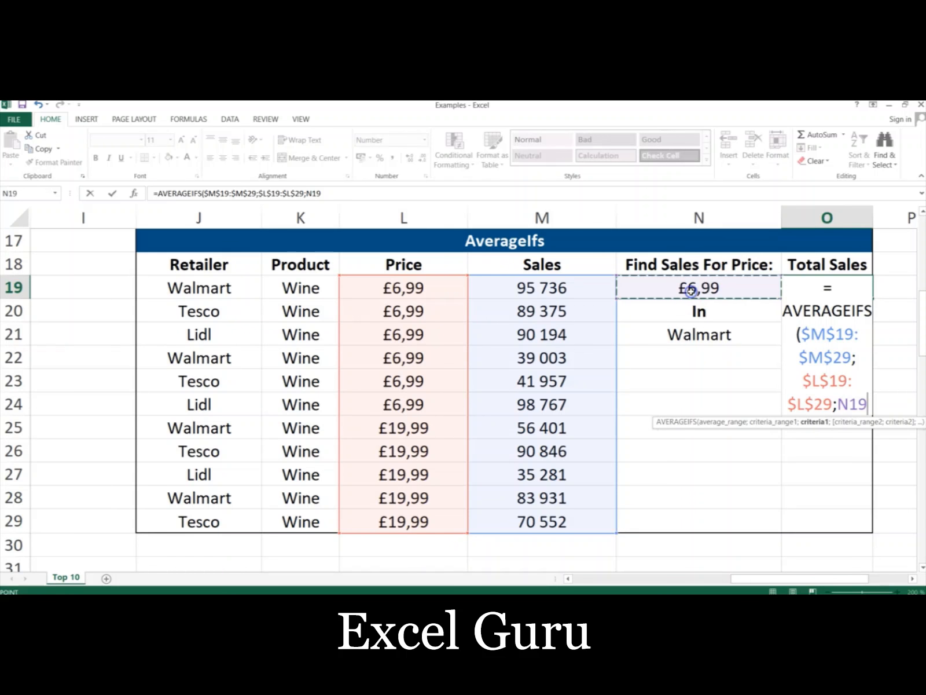
{"action": "type", "text": ";"}
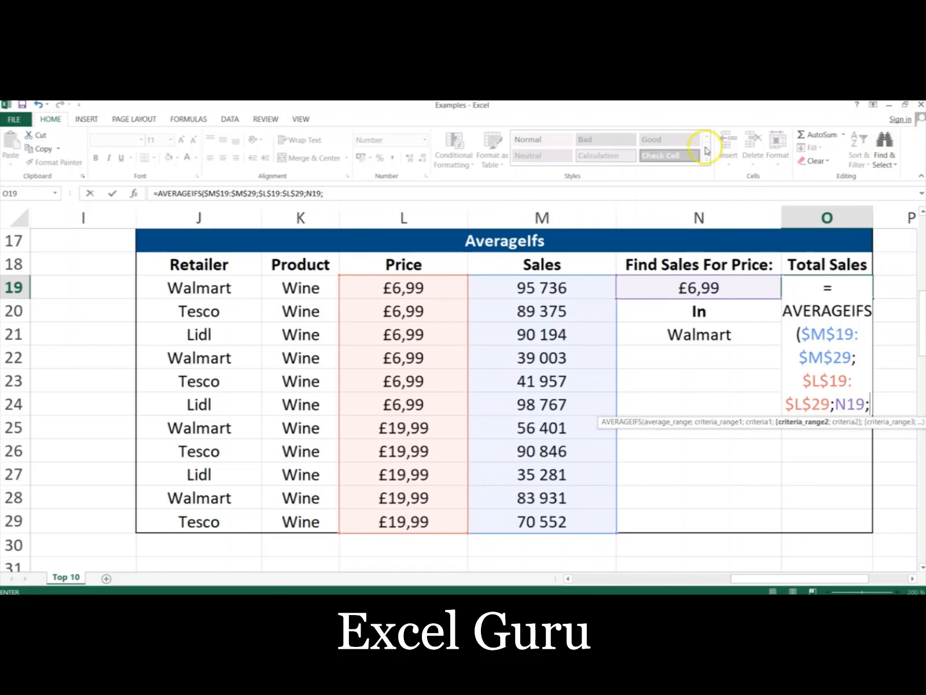
- Complete the AVERAGEIFS formula with the absolute Retailer range $J$19:$J$29 as the second criteria range and N21 as its criterion
{"action": "left_click_drag", "start_coordinate": [197, 286], "coordinate": [199, 519]}
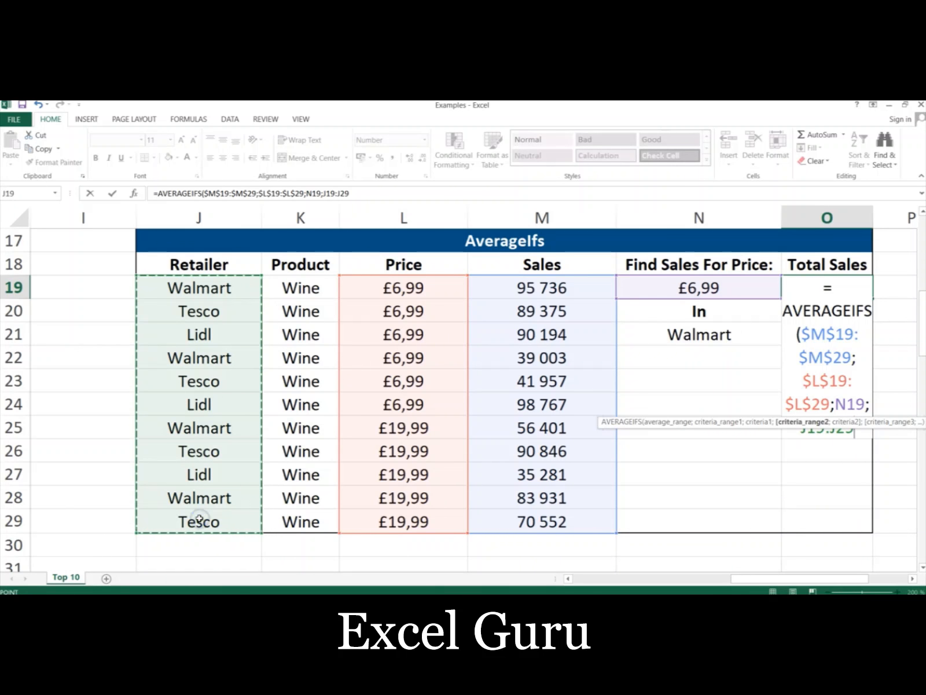
{"action": "key", "text": "F4"}
{"action": "type", "text": ";"}
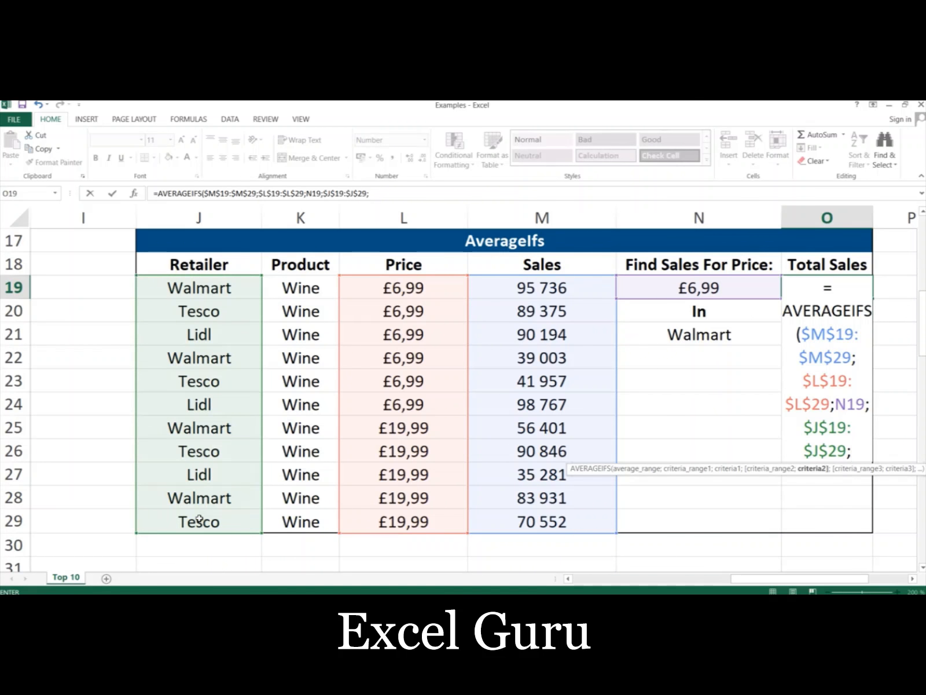
{"action": "left_click", "coordinate": [692, 336]}
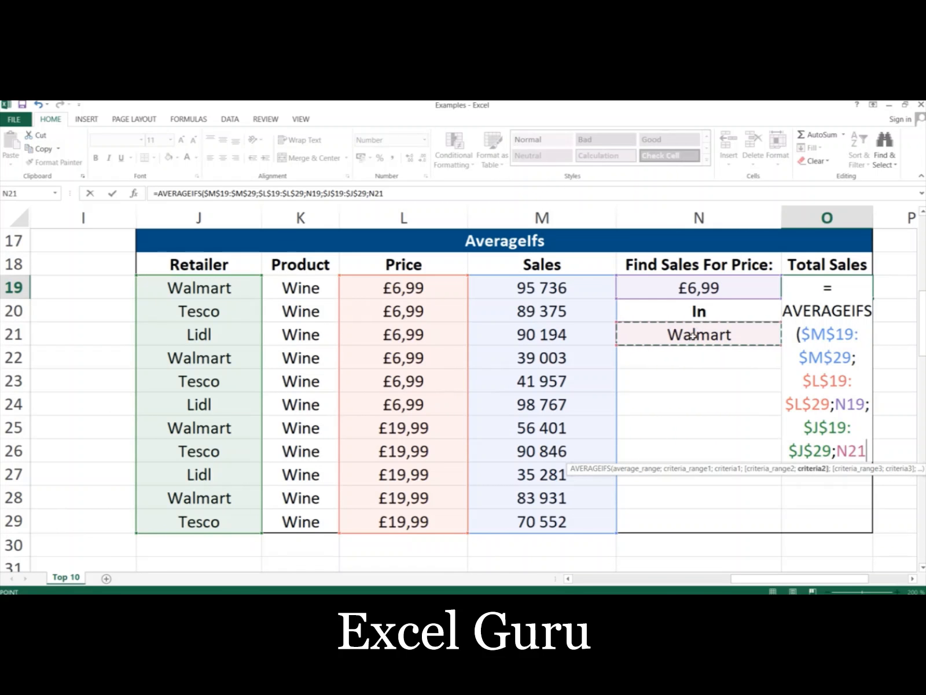
{"action": "type", "text": ")"}
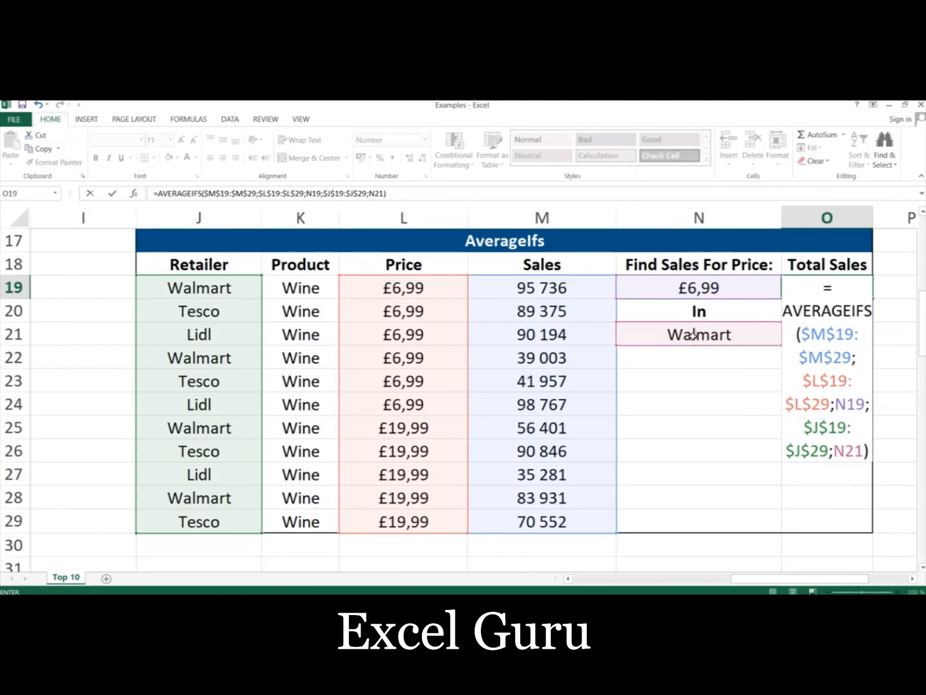
{"action": "key", "text": "Return"}
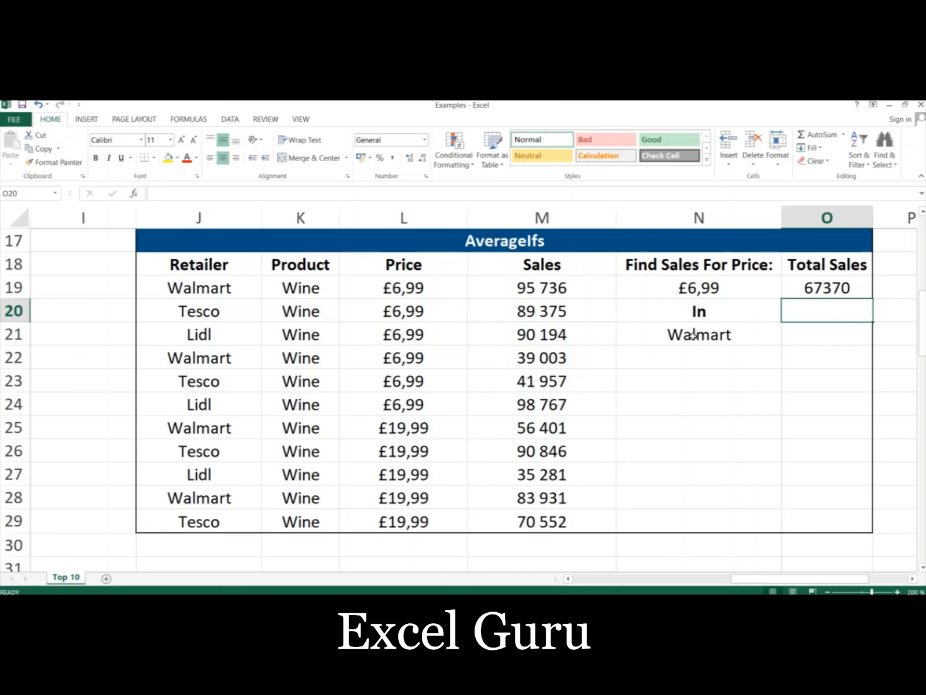
- Switch to the slideshow, advance to the COUNT, COUNTIF, COUNTIFS slide, and return to the Excel worksheet
{"action": "key", "text": "alt+Tab"}
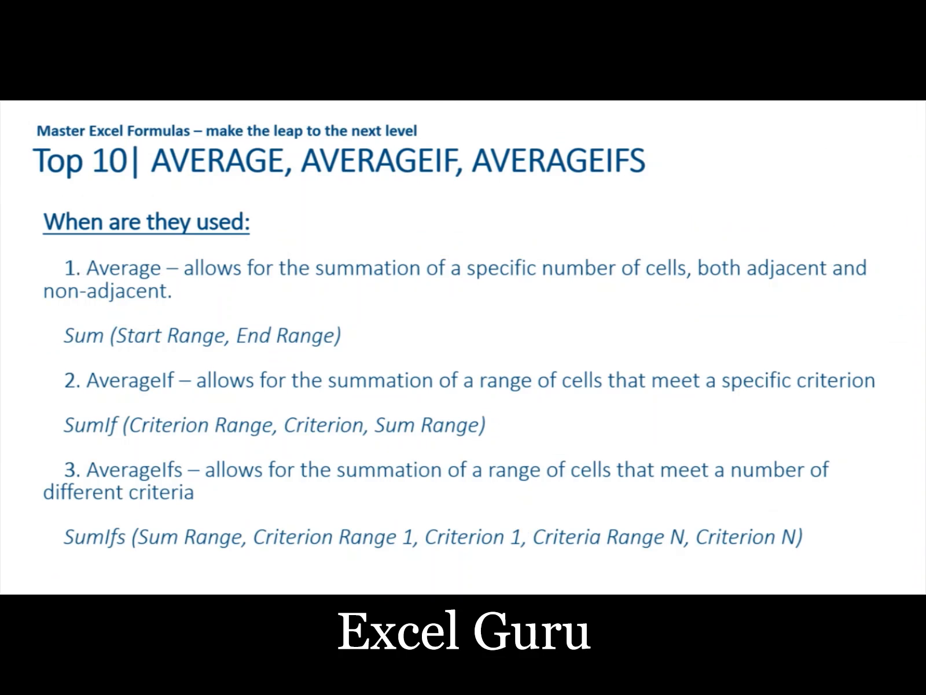
{"action": "key", "text": "Right"}
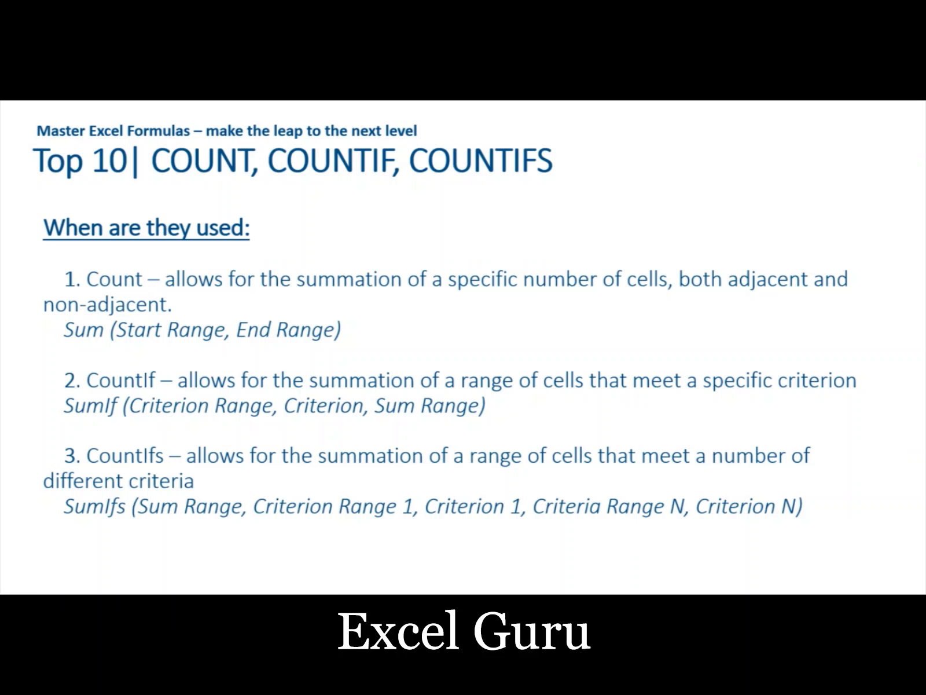
{"action": "key", "text": "alt+Tab"}
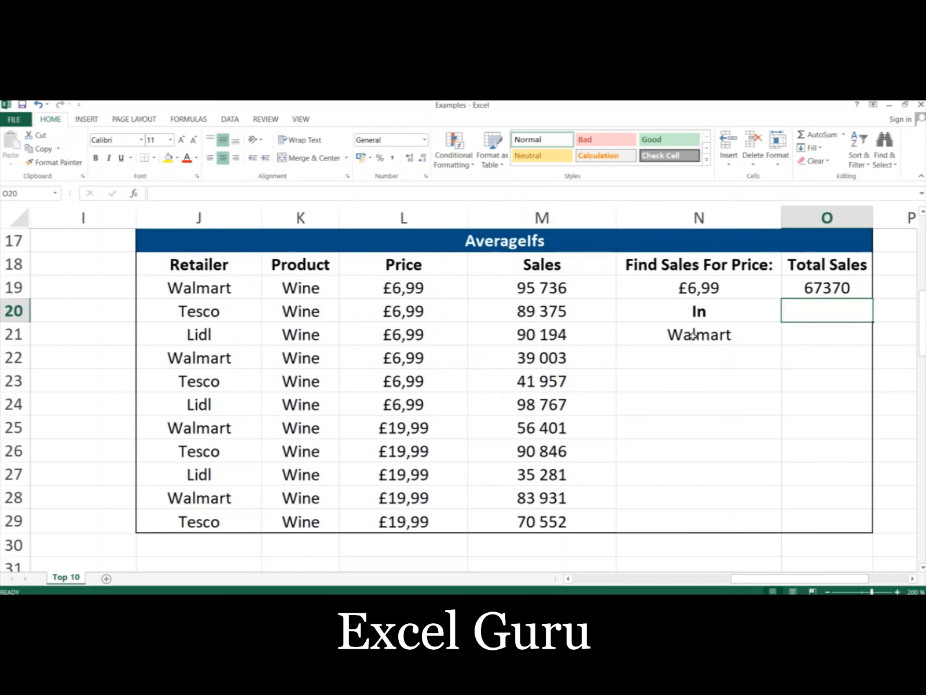
- Go to the Count table starting at row 32 and select its numbers in B33:B44
{"action": "key", "text": "Left"}
{"action": "key", "text": "Left"}
{"action": "key", "text": "Left"}
{"action": "key", "text": "Left"}
{"action": "key", "text": "Left"}
{"action": "key", "text": "Left"}
{"action": "key", "text": "Left"}
{"action": "key", "text": "Left"}
{"action": "key", "text": "Left"}
{"action": "key", "text": "Left"}
{"action": "key", "text": "Left"}
{"action": "key", "text": "Left"}
{"action": "key", "text": "Left"}
{"action": "key", "text": "Left"}
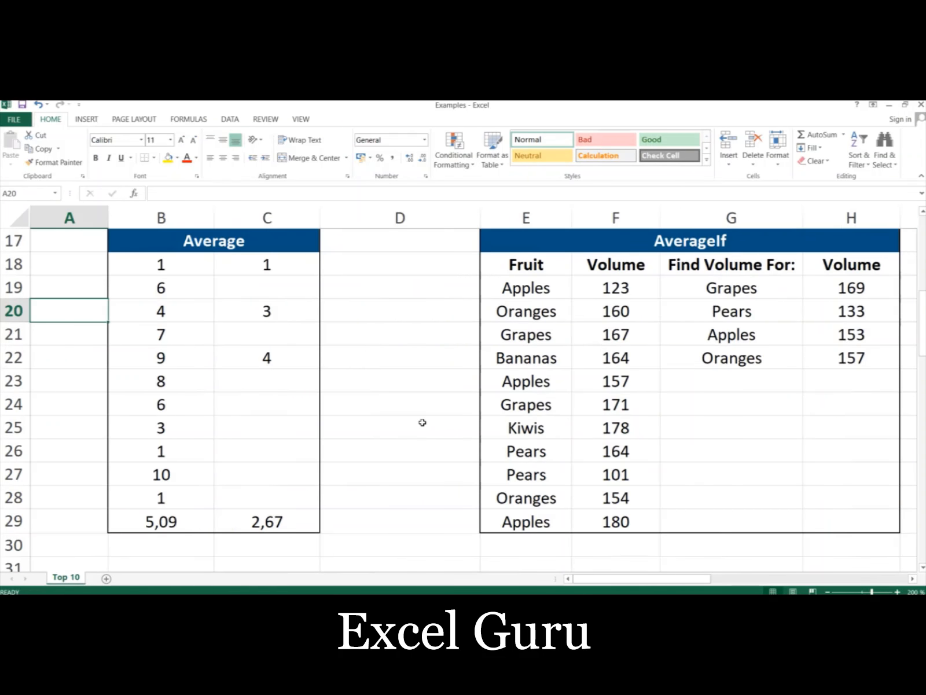
{"action": "left_click_drag", "start_coordinate": [920, 319], "coordinate": [916, 387]}
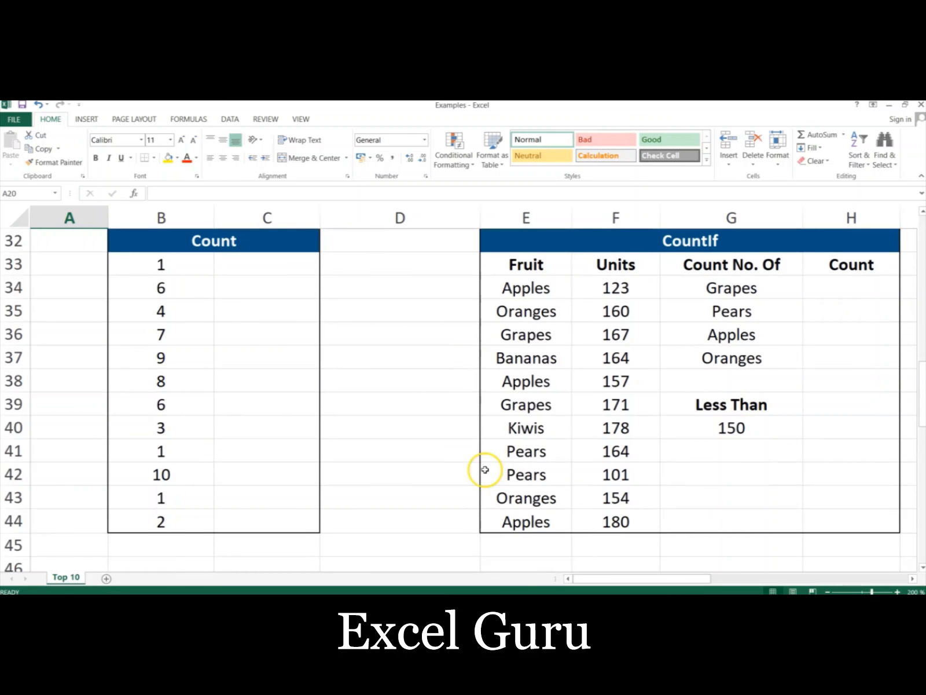
{"action": "left_click", "coordinate": [177, 258]}
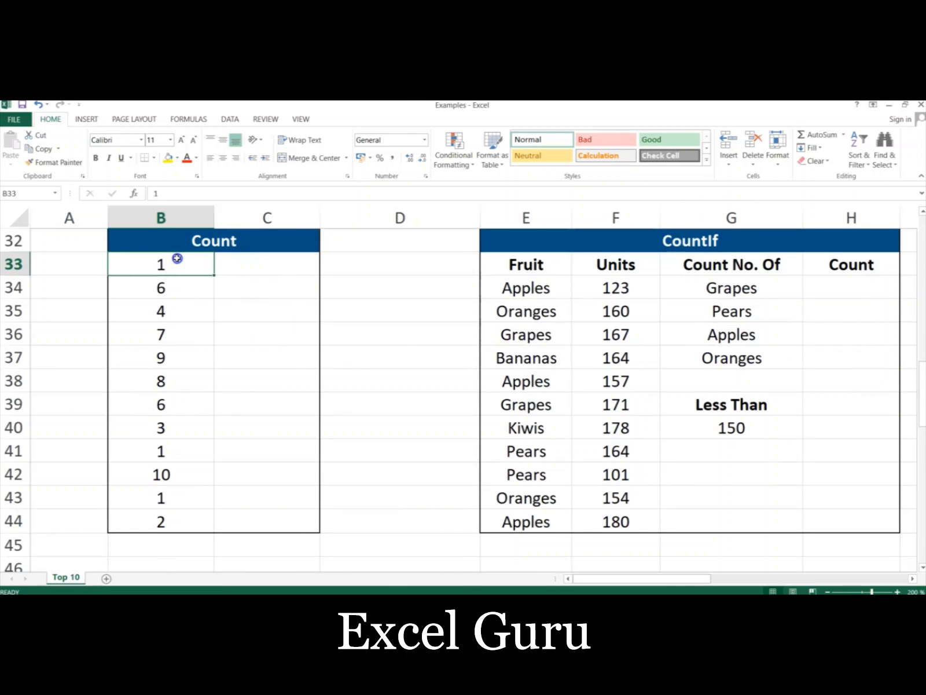
{"action": "left_click_drag", "start_coordinate": [177, 258], "coordinate": [170, 519]}
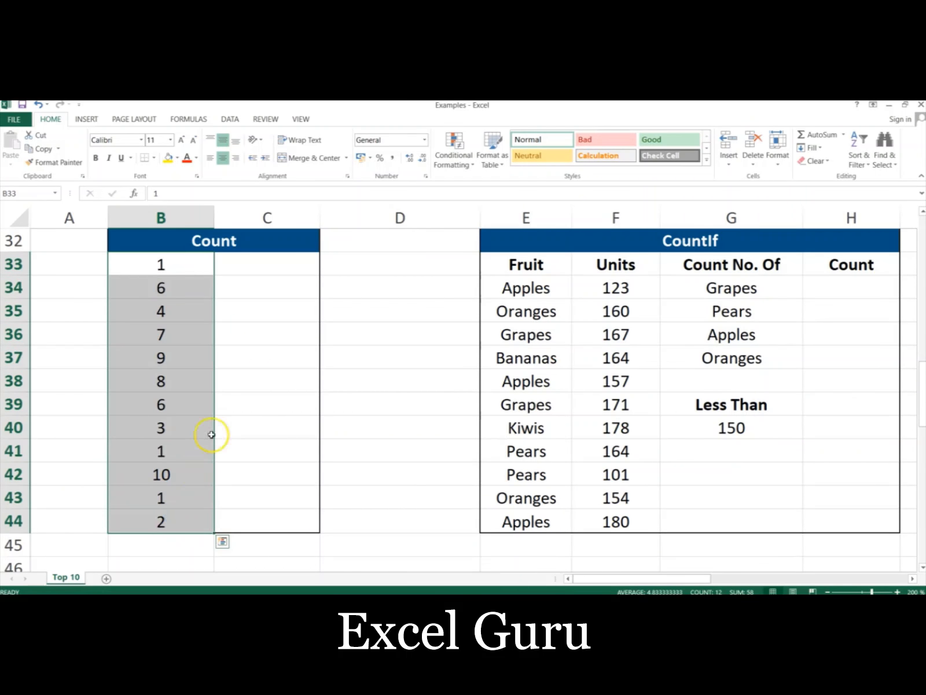
- Enter the formula =COUNT(B33:B44) in C33 of the Count table
{"action": "left_click", "coordinate": [267, 266]}
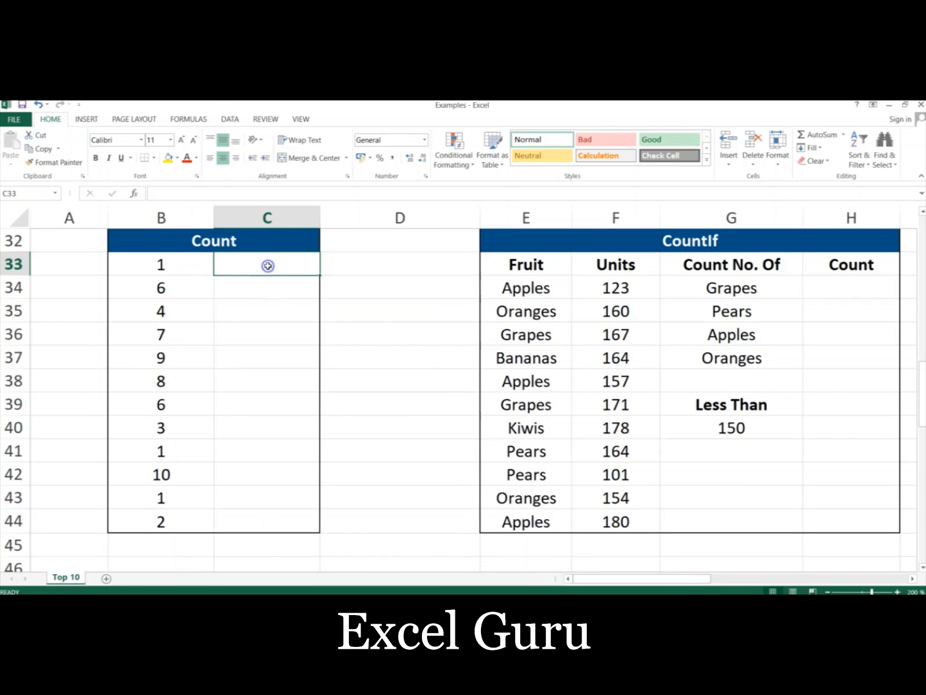
{"action": "type", "text": "=COU"}
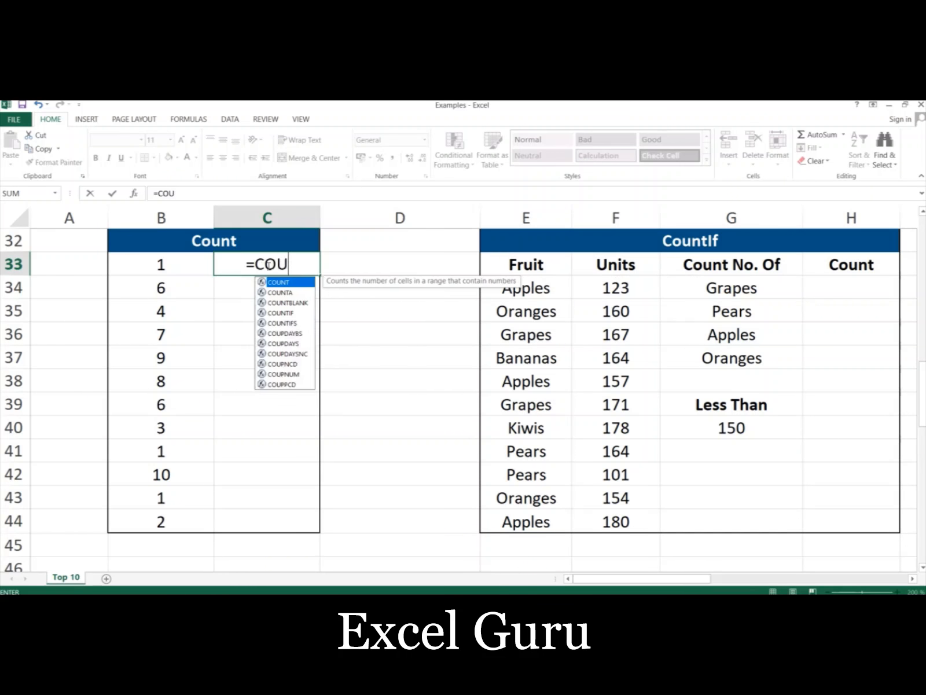
{"action": "type", "text": "NT("}
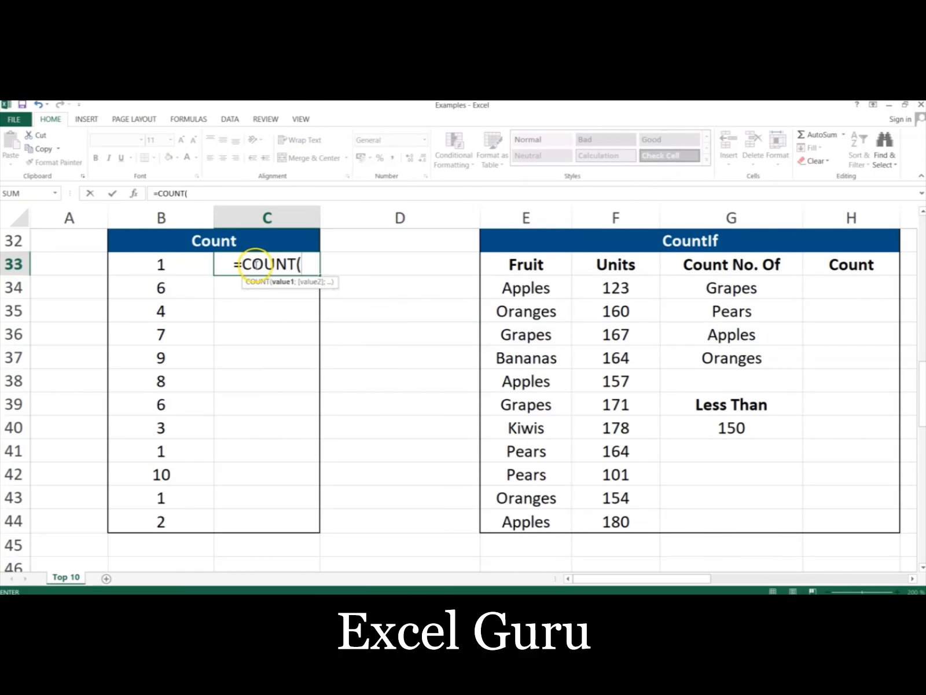
{"action": "left_click", "coordinate": [158, 264]}
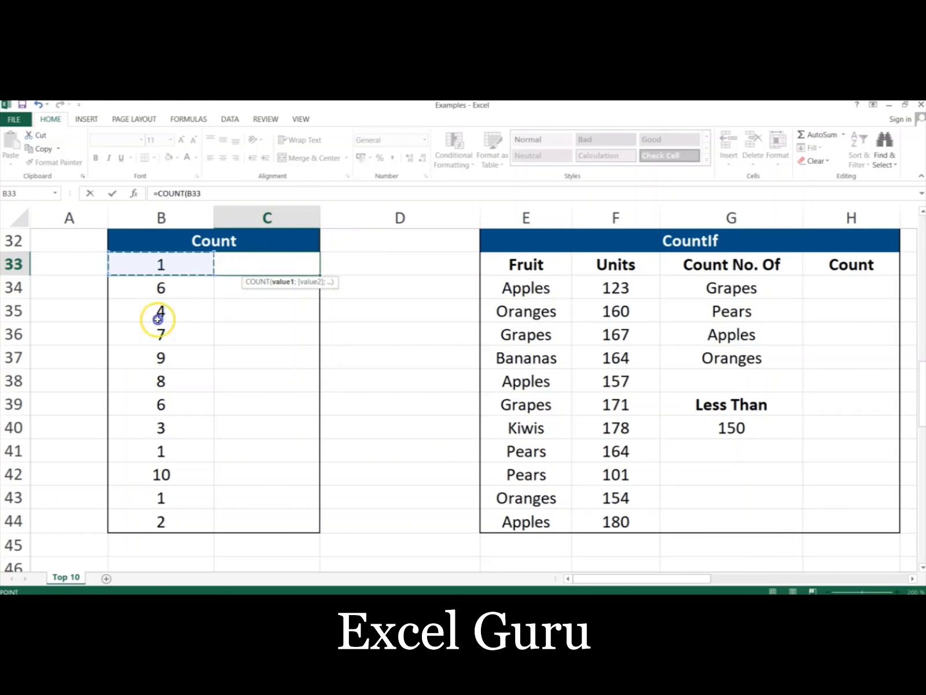
{"action": "left_click_drag", "start_coordinate": [157, 319], "coordinate": [160, 521]}
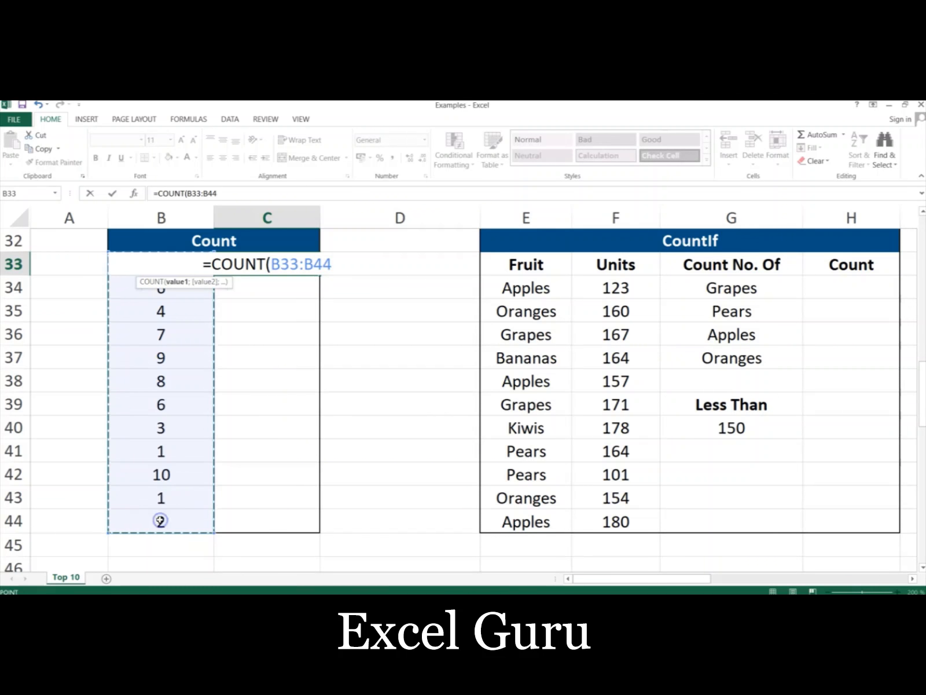
{"action": "type", "text": ")"}
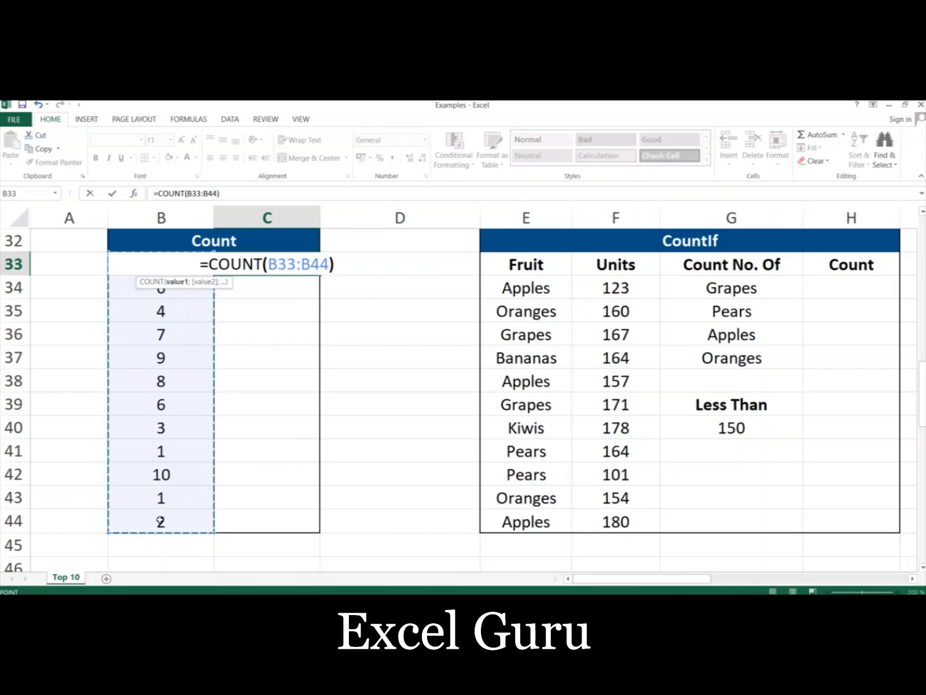
{"action": "key", "text": "Return"}
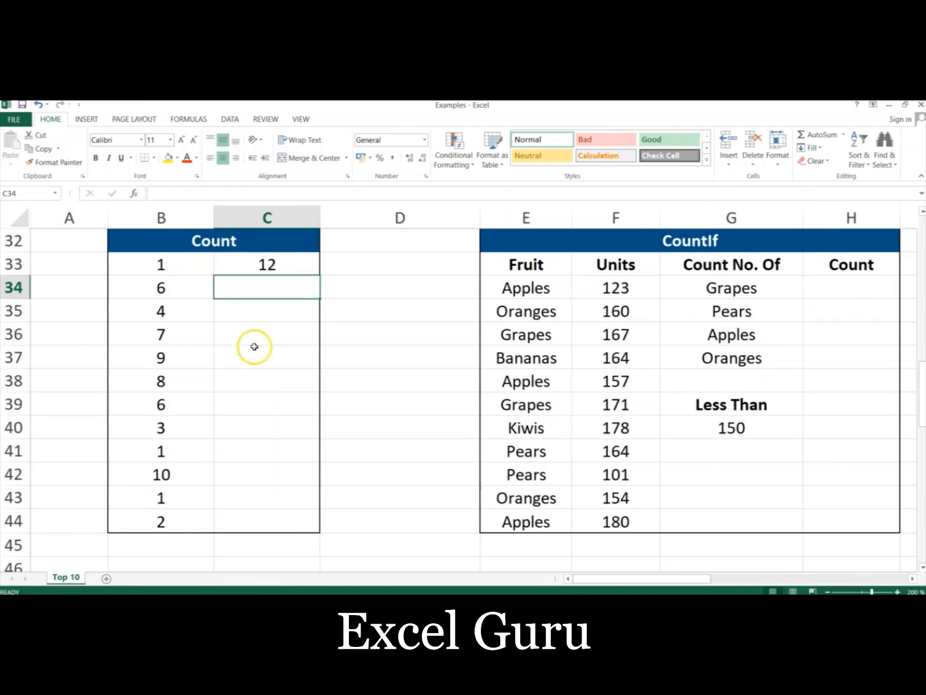
- Review the CountIf table's fruit criteria in G34:G37 and its Less Than threshold in G40
{"action": "left_click", "coordinate": [838, 286]}
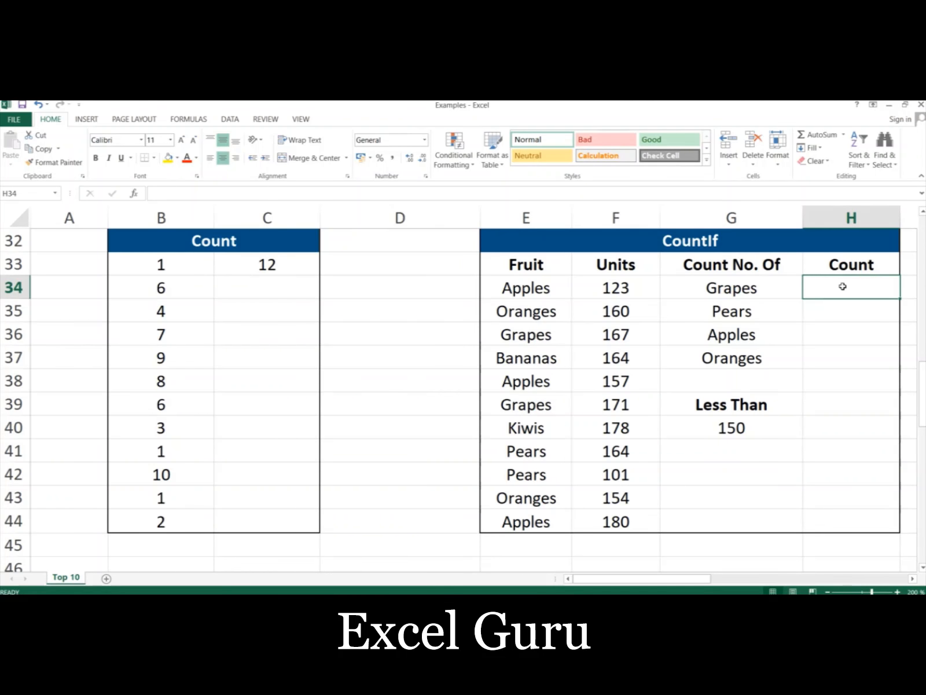
{"action": "left_click_drag", "start_coordinate": [727, 288], "coordinate": [727, 348]}
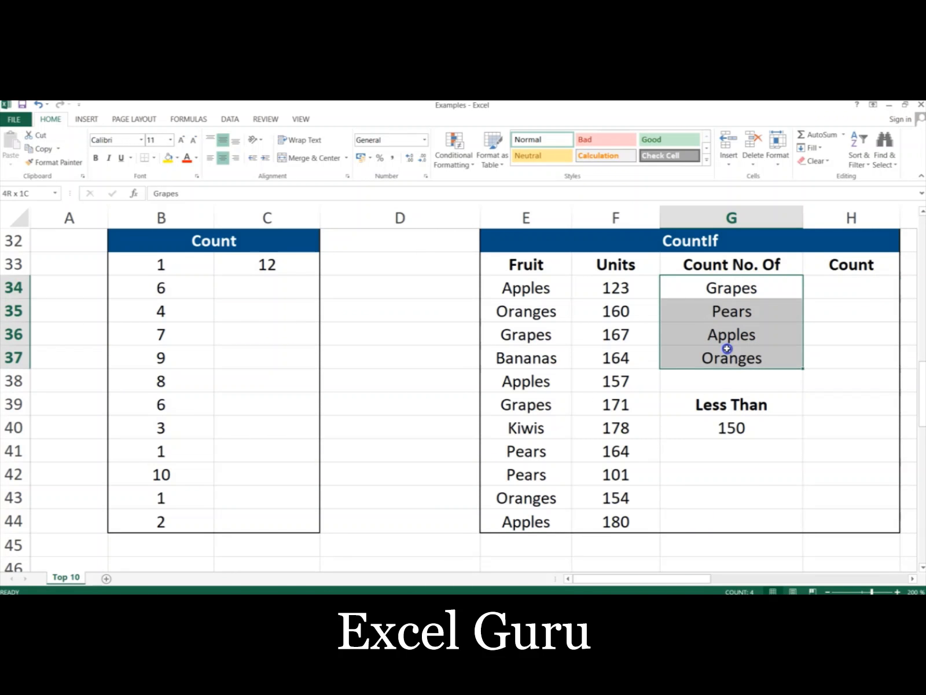
{"action": "left_click", "coordinate": [732, 426]}
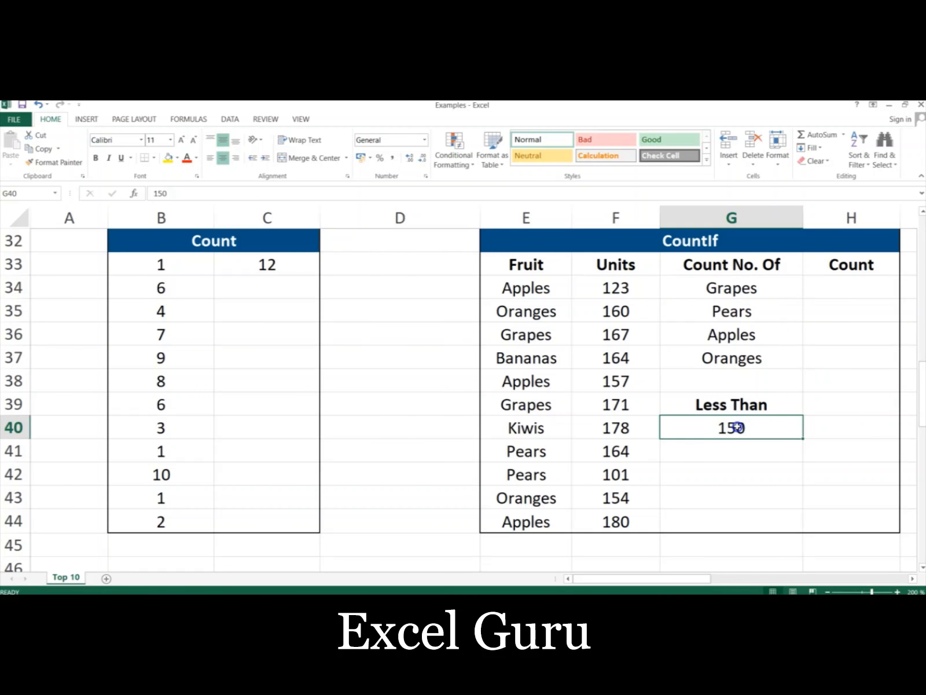
- Enter =COUNTIF($E$34:$E$44;G34) in H34 to count how often Grapes occurs in the Fruit column
{"action": "left_click", "coordinate": [833, 289]}
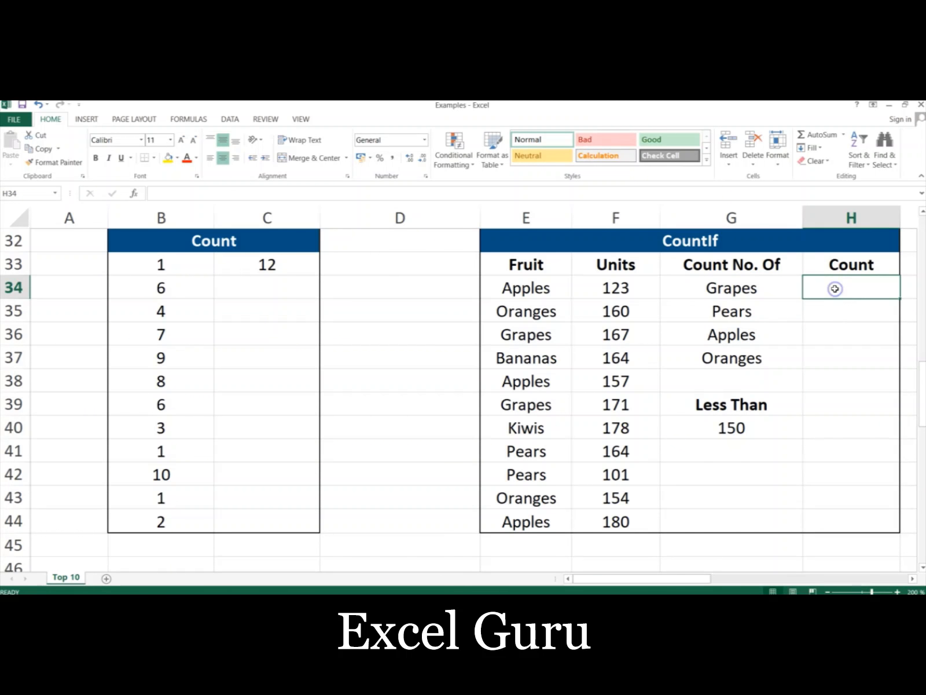
{"action": "type", "text": "=COUNT"}
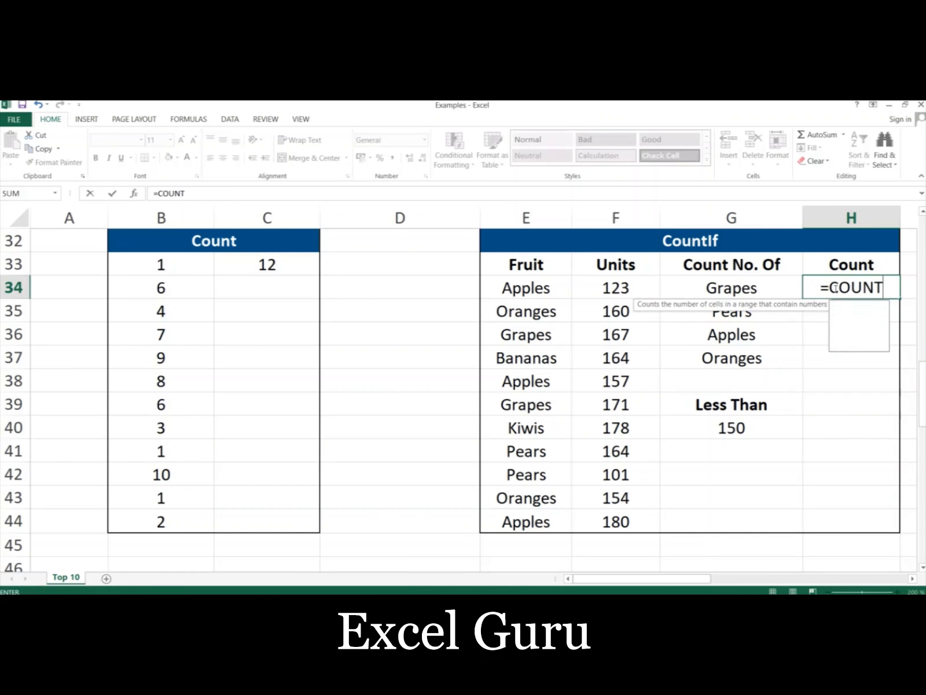
{"action": "type", "text": "IF("}
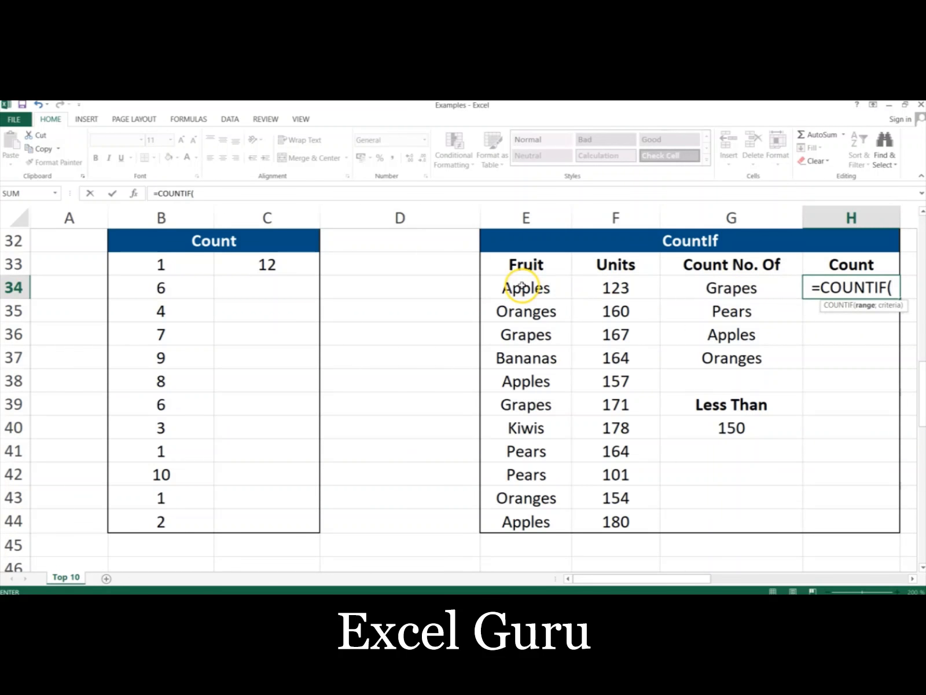
{"action": "left_click_drag", "start_coordinate": [523, 286], "coordinate": [519, 513]}
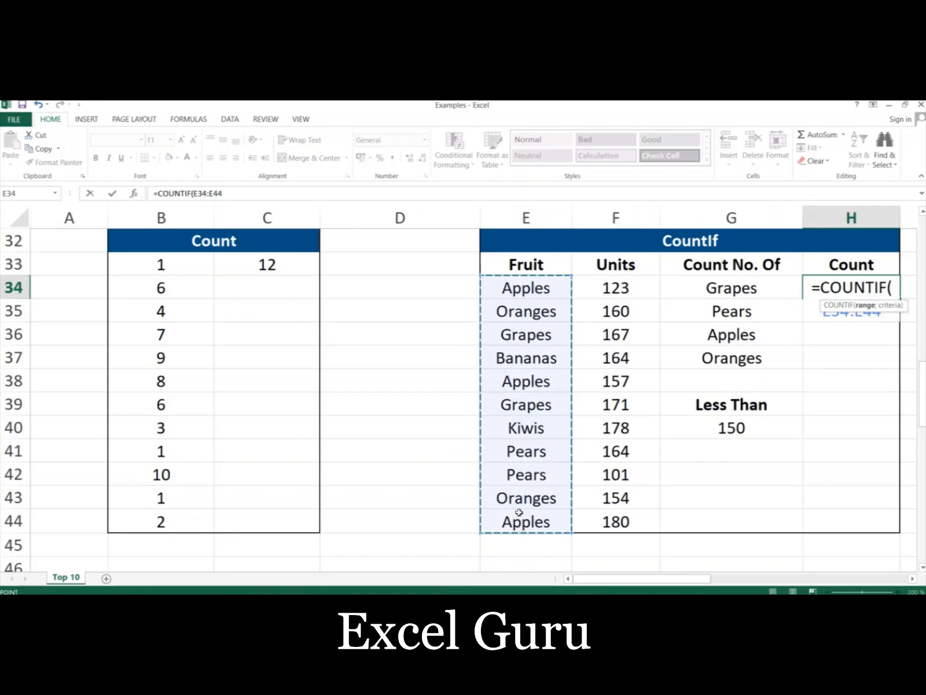
{"action": "key", "text": "F4"}
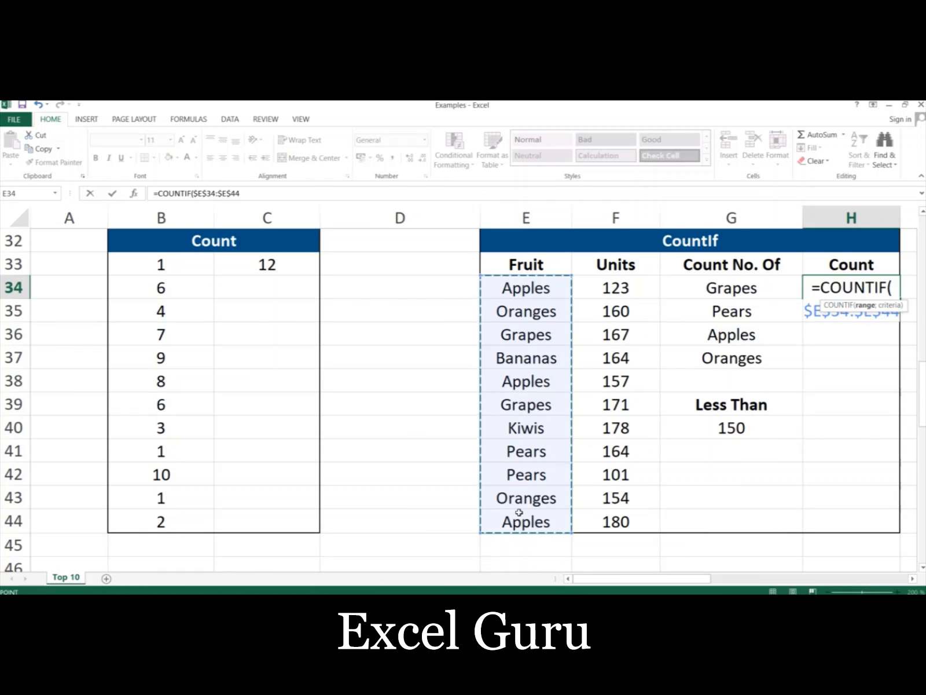
{"action": "type", "text": ";"}
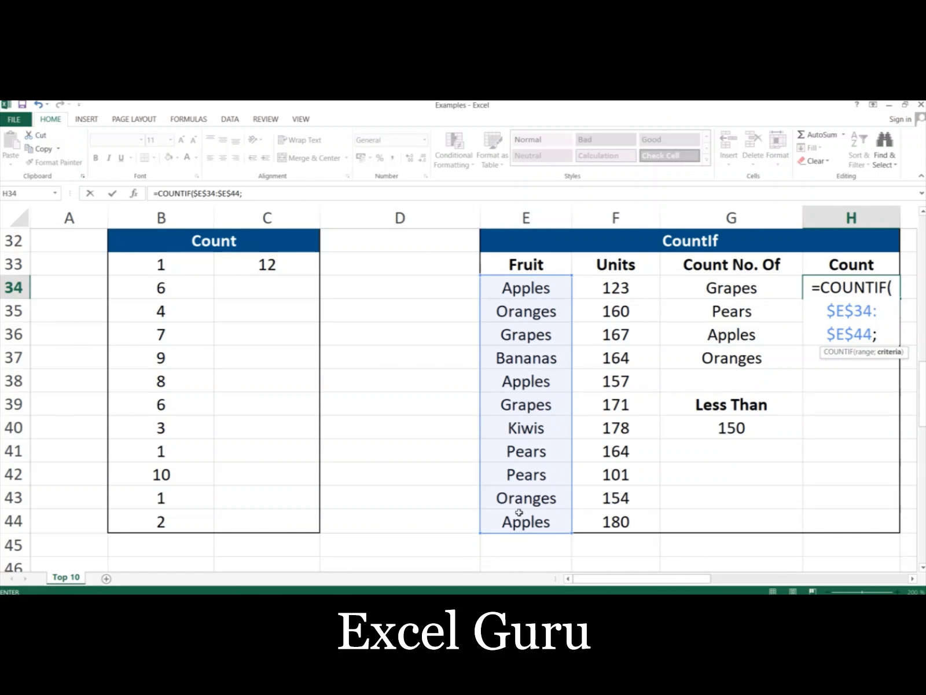
{"action": "left_click", "coordinate": [728, 287]}
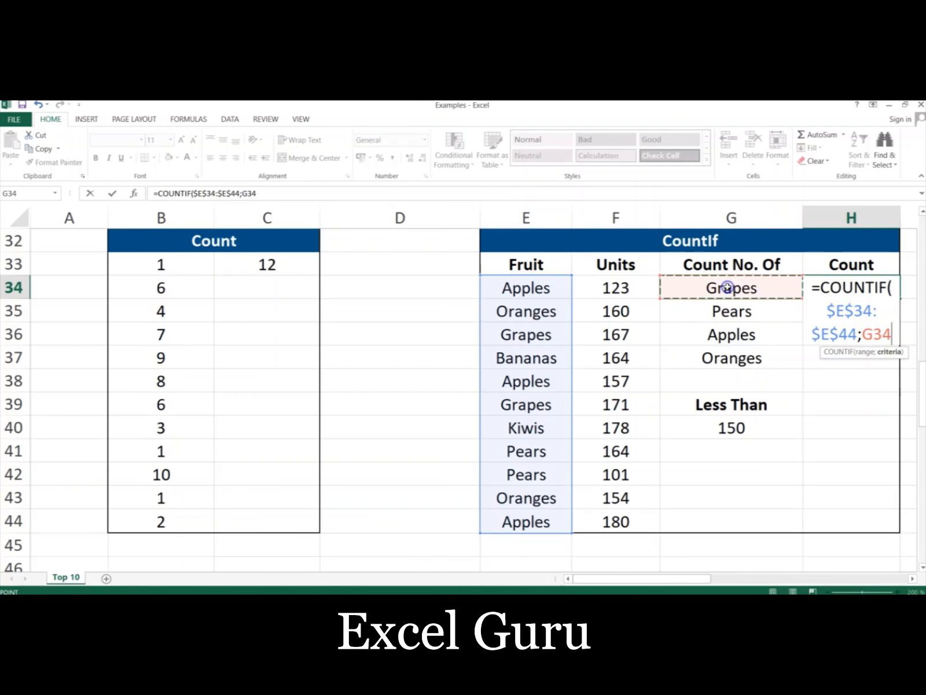
{"action": "type", "text": ")"}
{"action": "key", "text": "Return"}
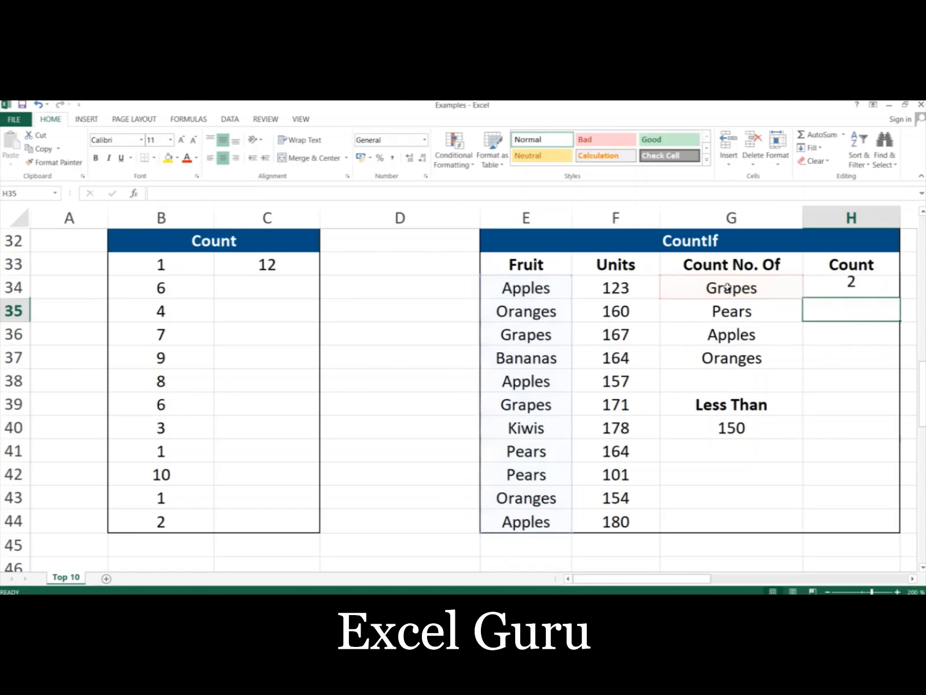
- Copy the COUNTIF formula from H34 down through H37 for Pears, Apples and Oranges
{"action": "key", "text": "Up"}
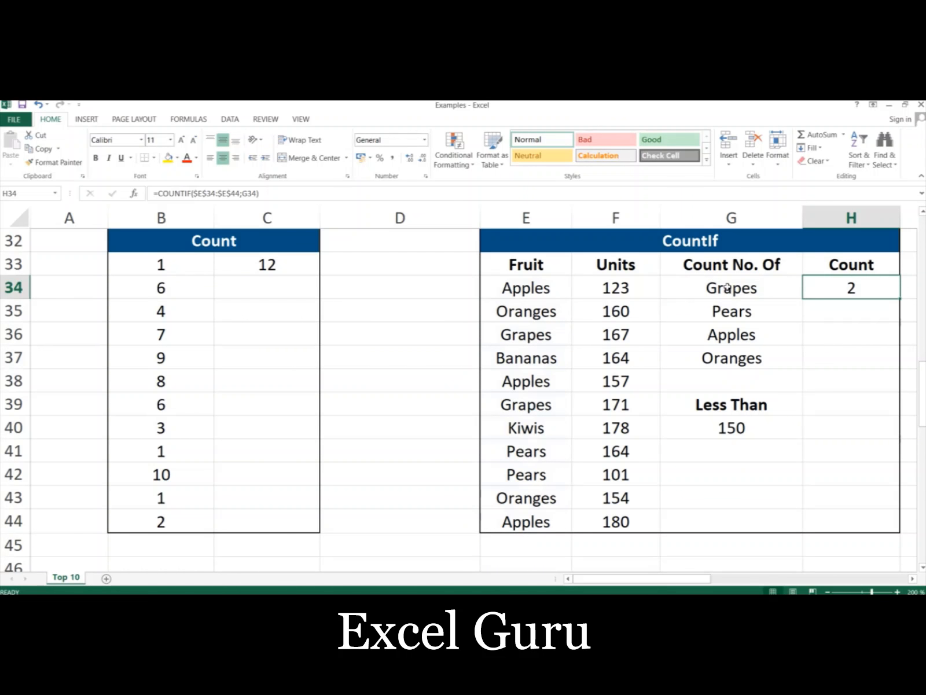
{"action": "key", "text": "ctrl+c"}
{"action": "key", "text": "shift+Down"}
{"action": "key", "text": "shift+Down"}
{"action": "key", "text": "shift+Down"}
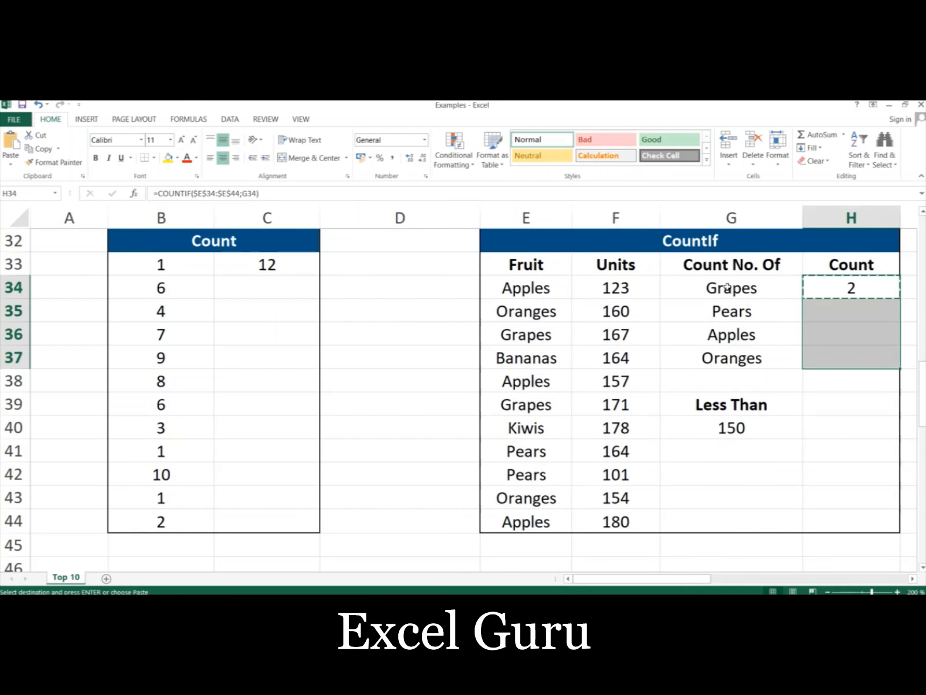
{"action": "key", "text": "ctrl+v"}
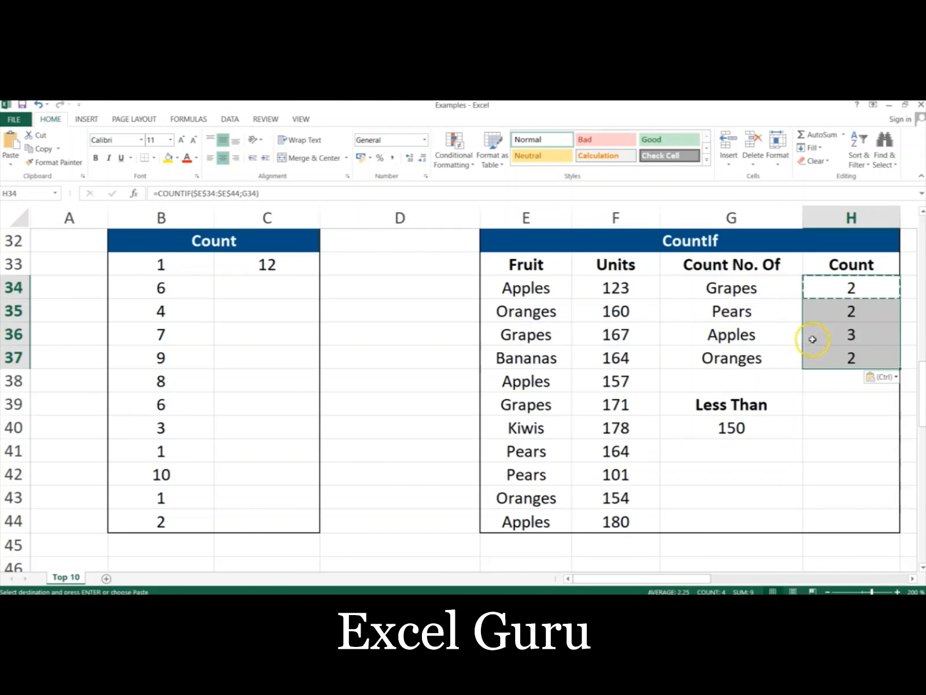
- Enter =COUNTIF($F$34:$F$44;"<"&150) in H40 to count the Units values less than 150
{"action": "left_click", "coordinate": [834, 428]}
{"action": "type", "text": "="}
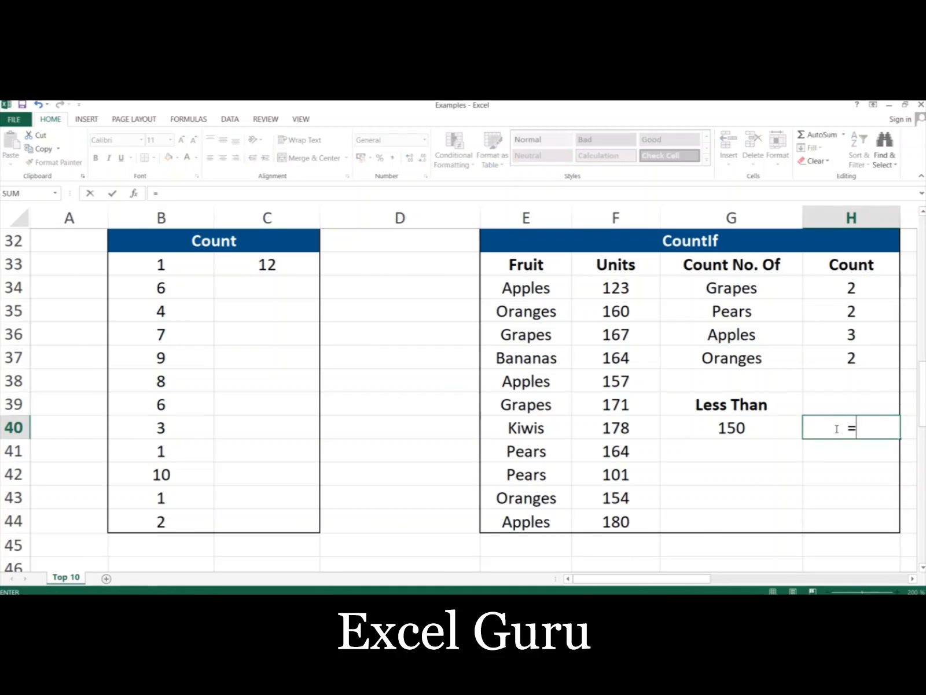
{"action": "type", "text": "CO"}
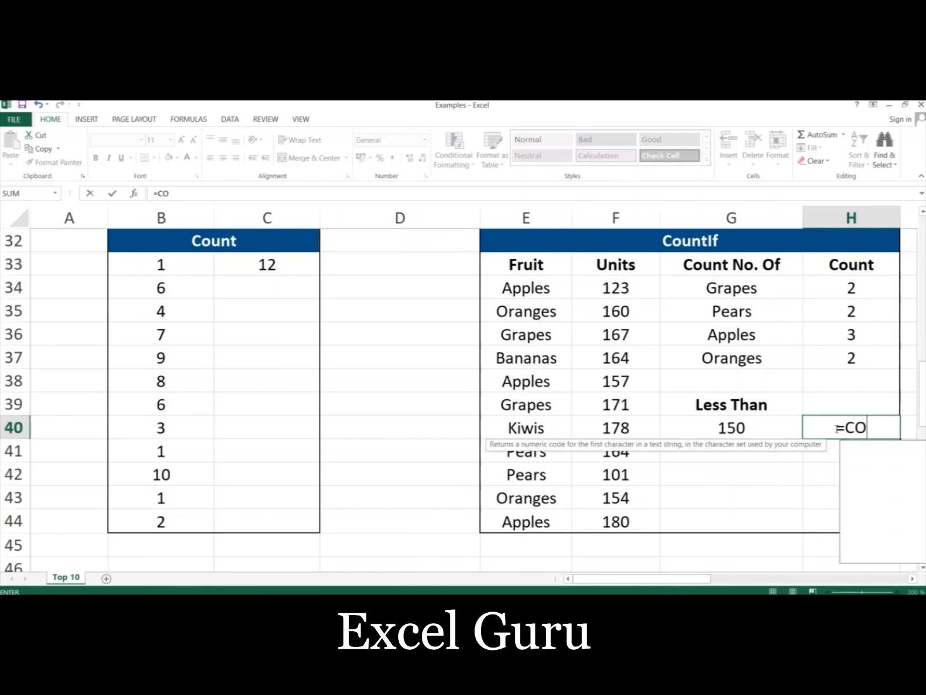
{"action": "type", "text": "UNTIF("}
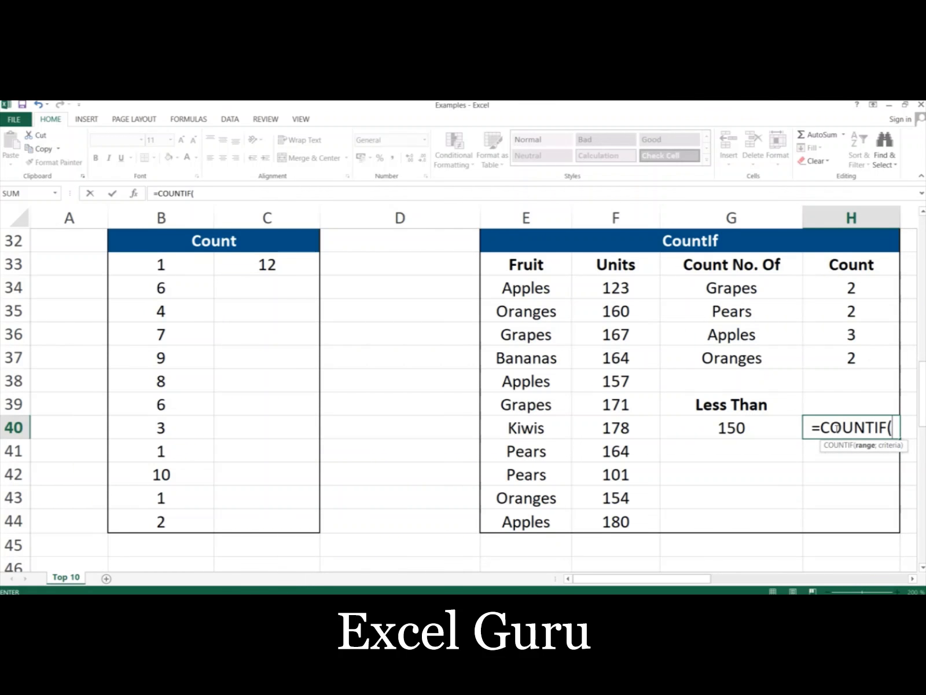
{"action": "left_click", "coordinate": [616, 288]}
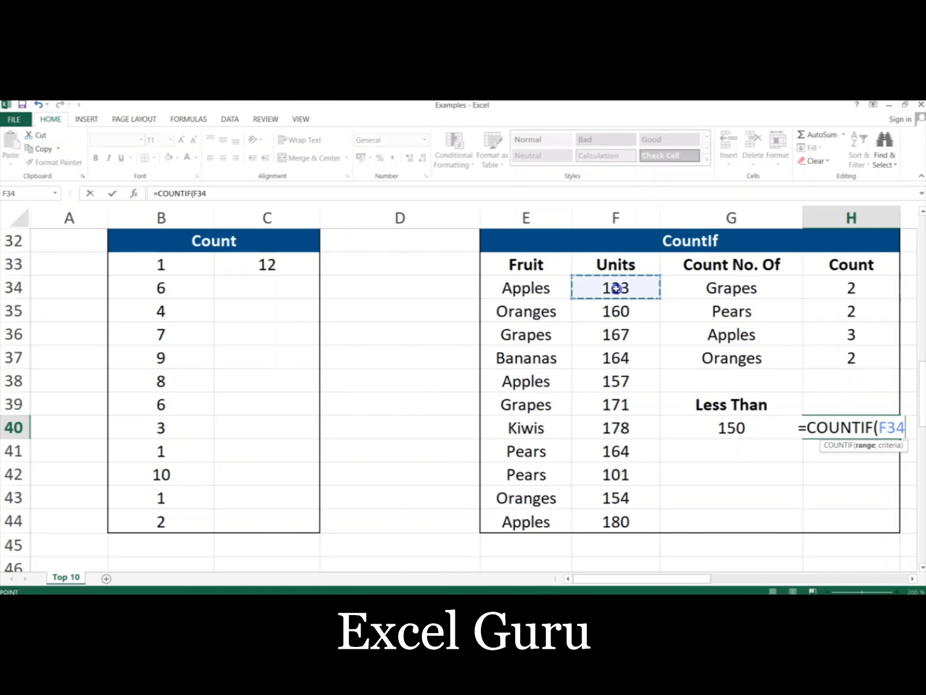
{"action": "left_click_drag", "start_coordinate": [616, 287], "coordinate": [616, 512]}
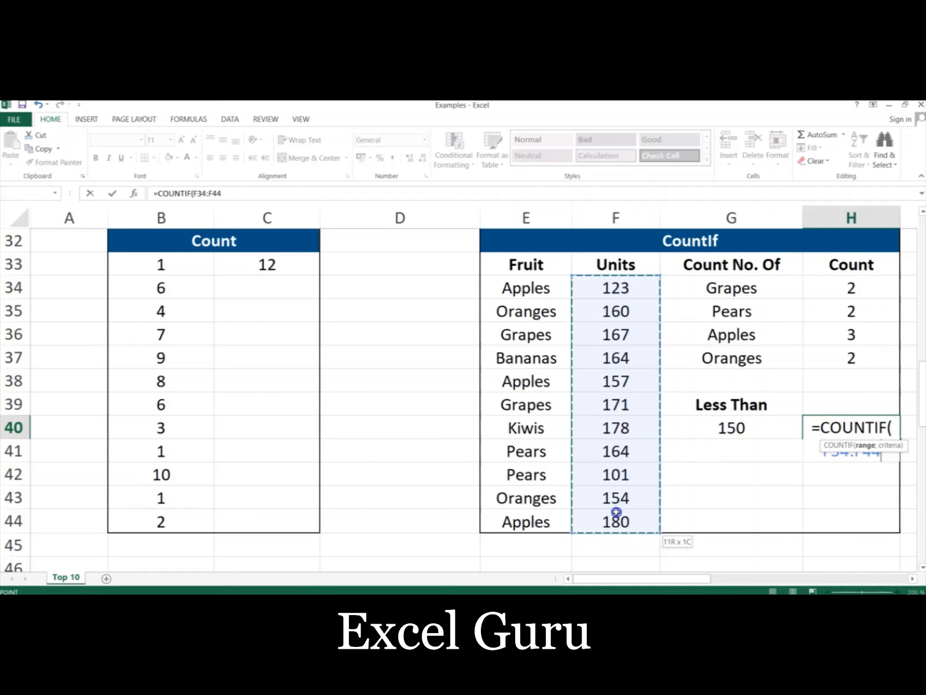
{"action": "key", "text": "F4"}
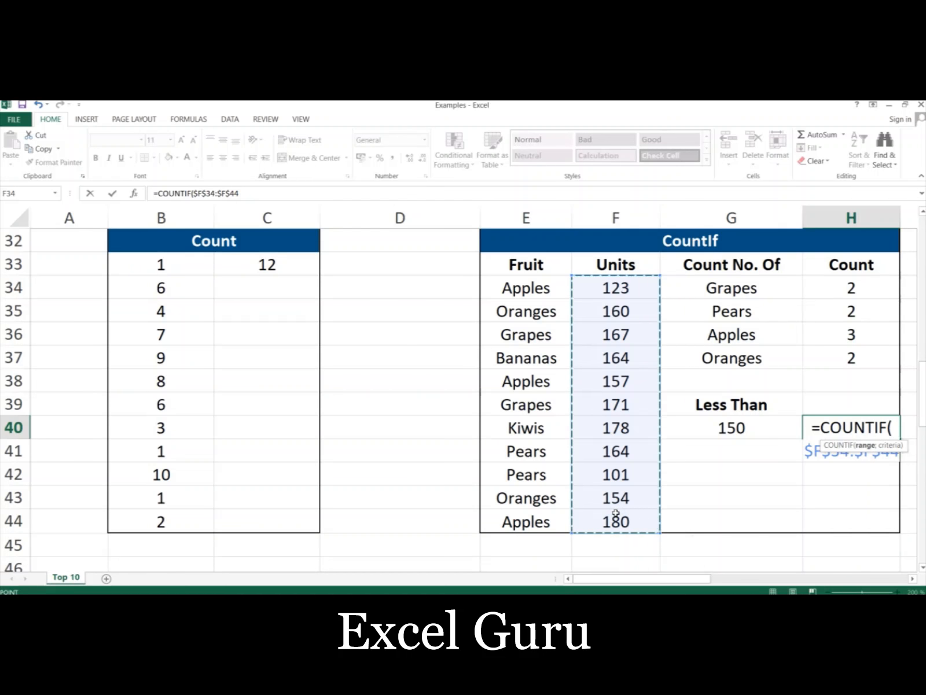
{"action": "type", "text": ";"}
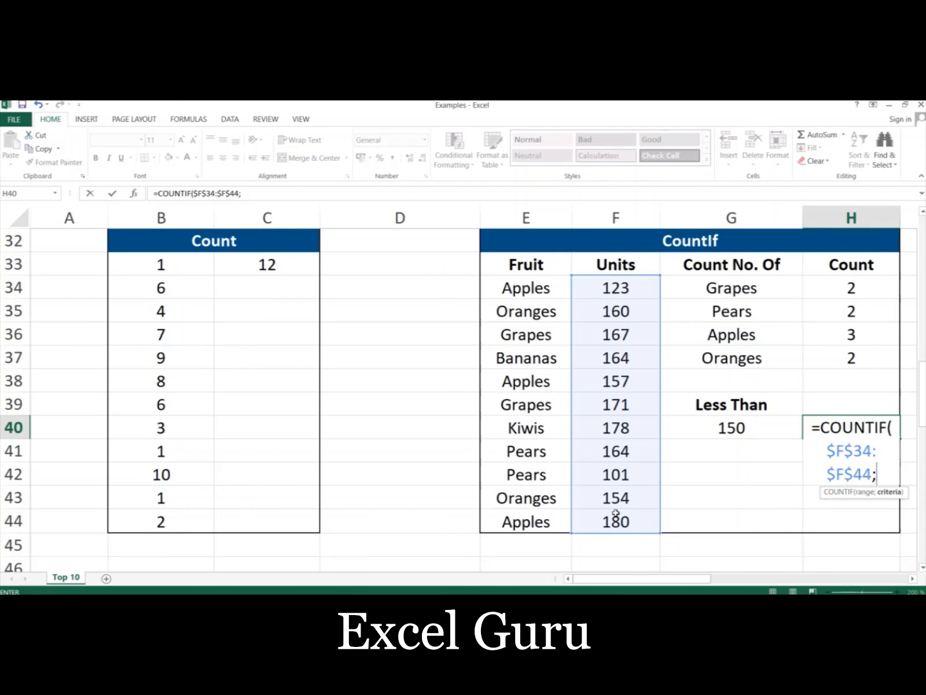
{"action": "type", "text": "\"<"}
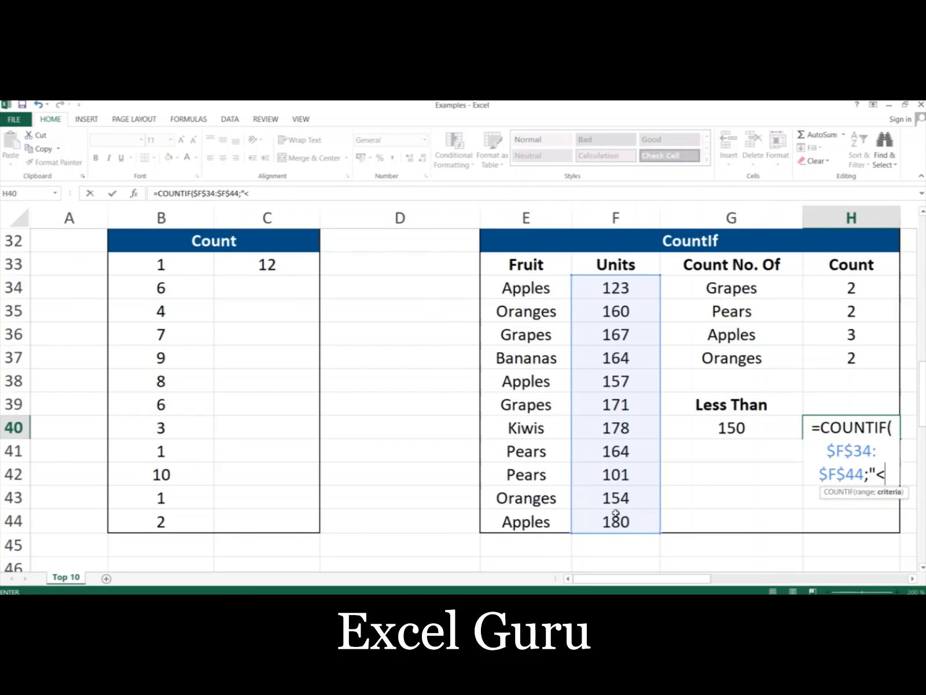
{"action": "type", "text": "\"&"}
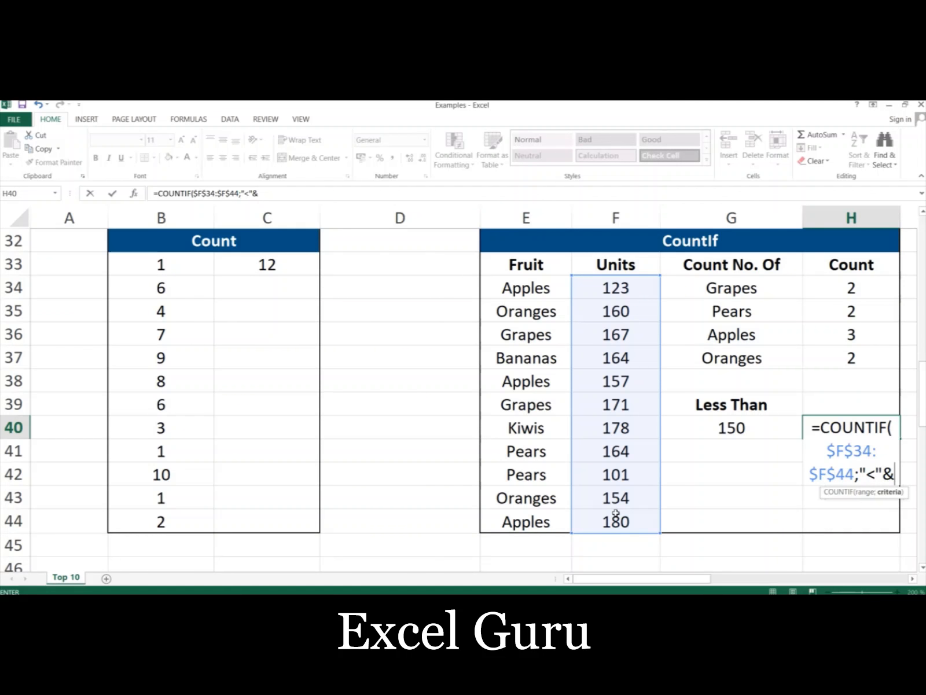
{"action": "type", "text": "150)"}
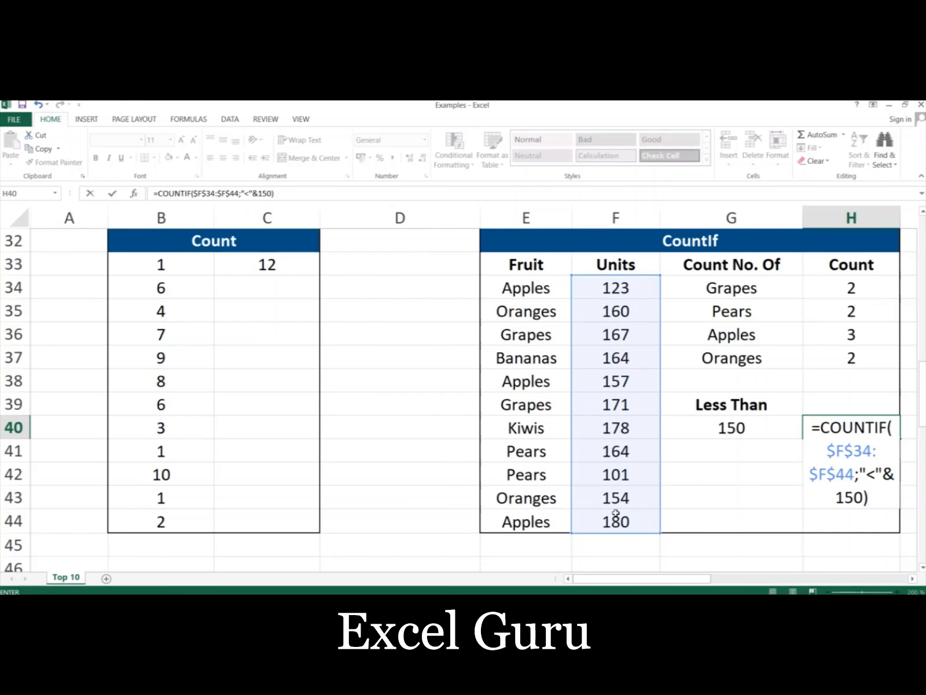
{"action": "key", "text": "Return"}
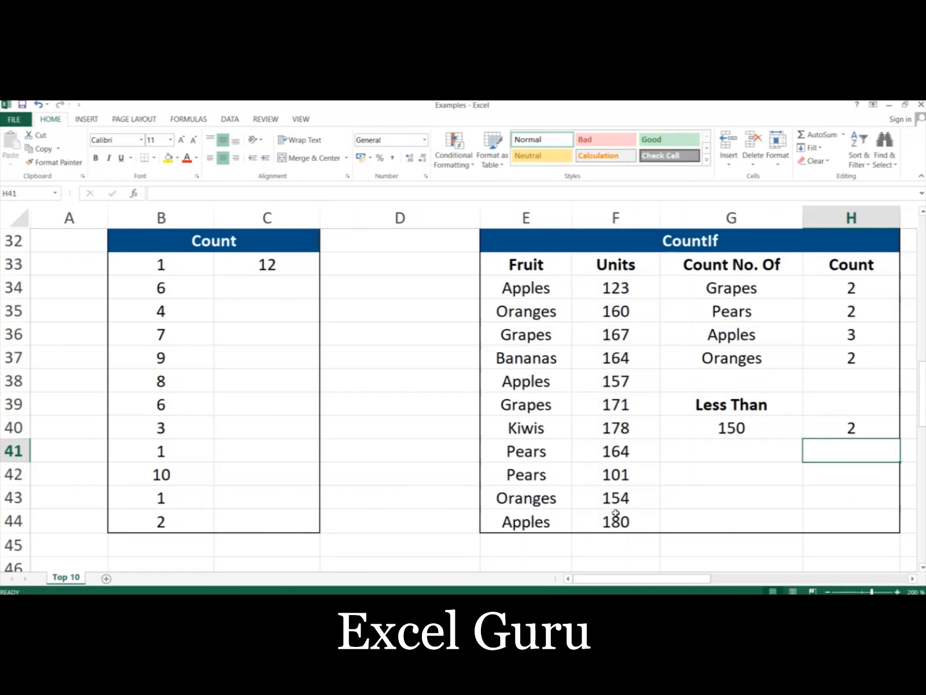
- Check the less-than count in H40 against the Units values in F34 and F42
{"action": "left_click", "coordinate": [838, 428]}
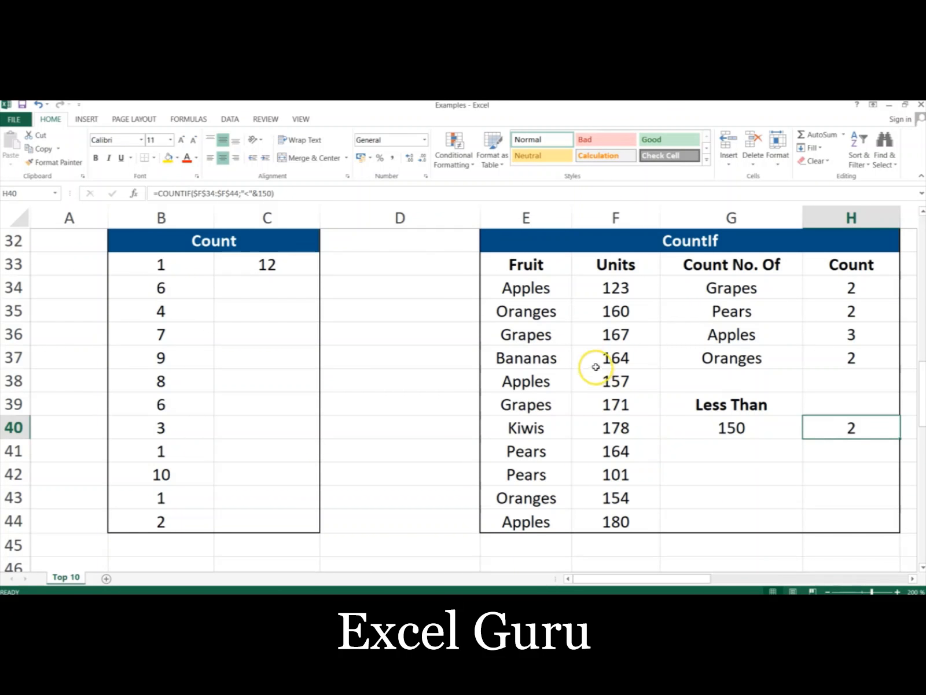
{"action": "left_click", "coordinate": [616, 288]}
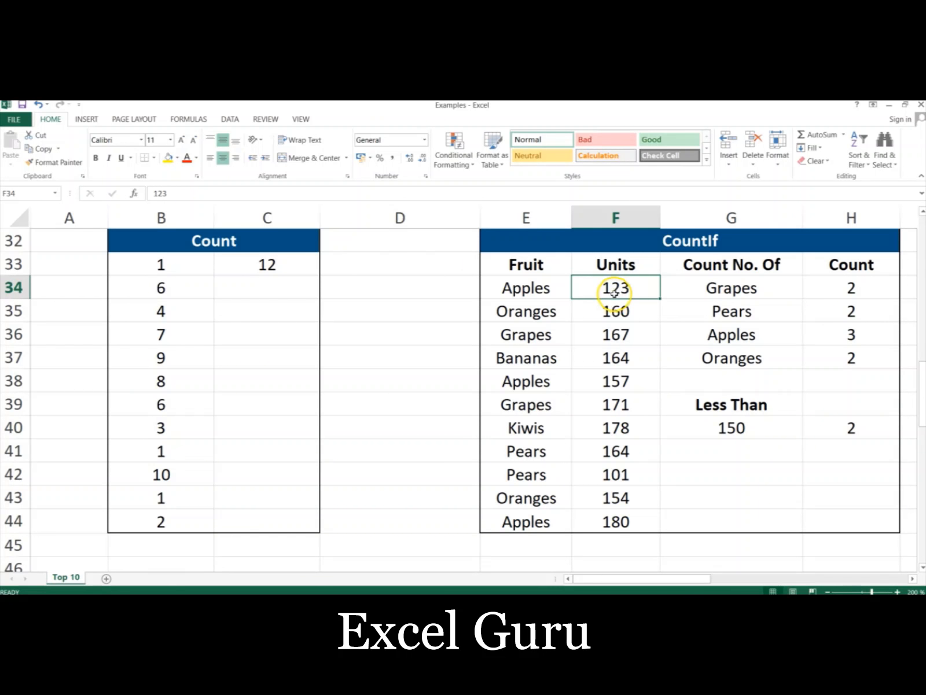
{"action": "left_click", "coordinate": [616, 476]}
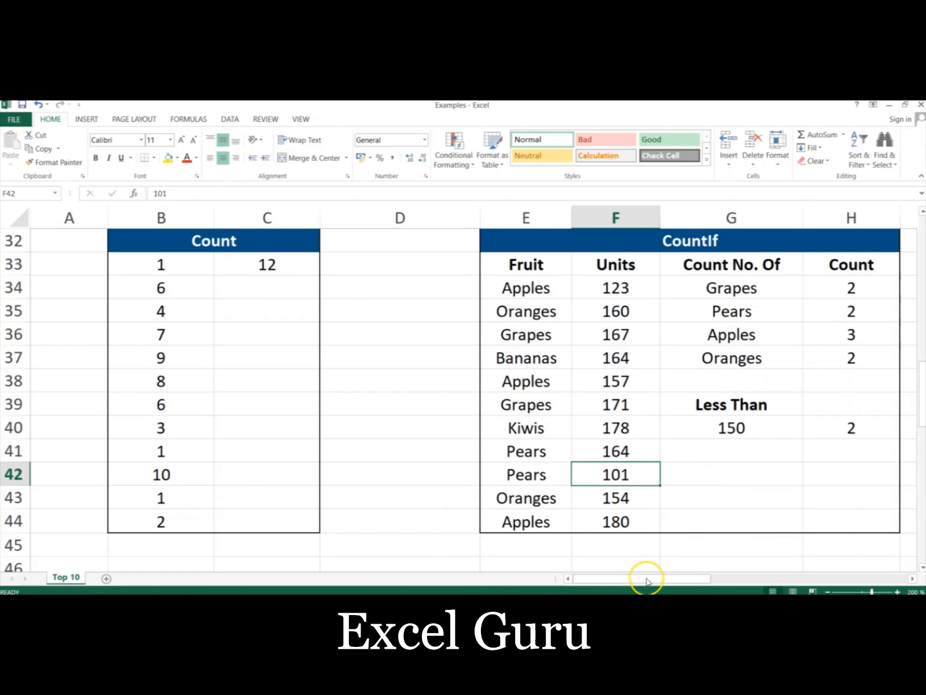
- Begin a COUNTIFS formula in N34 with the Team range $K$34:$K$44 and the R Madrid criterion $M$34
{"action": "left_click_drag", "start_coordinate": [648, 580], "coordinate": [787, 577]}
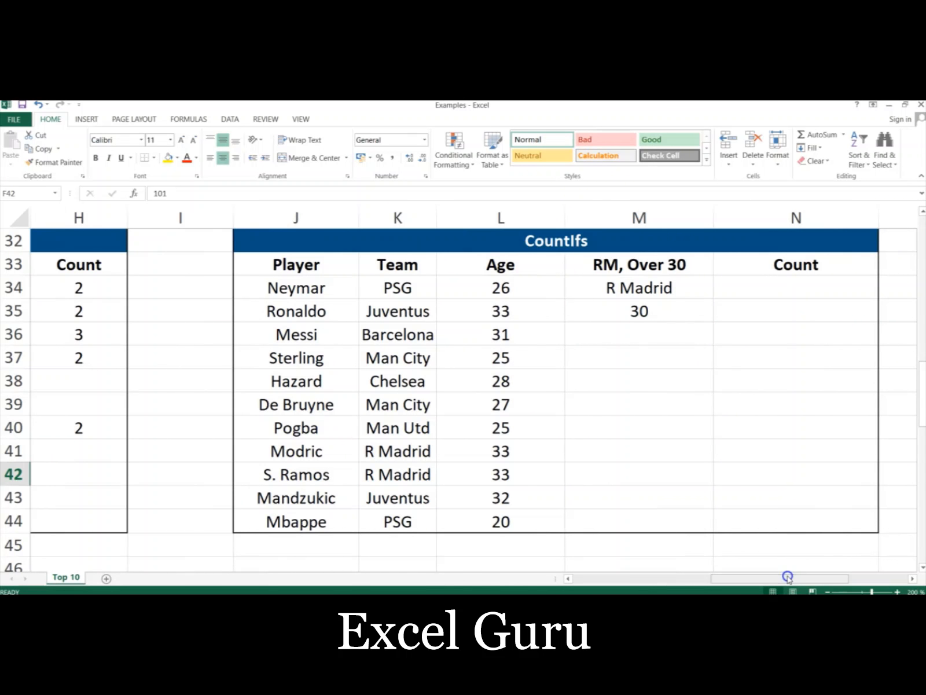
{"action": "left_click", "coordinate": [796, 288]}
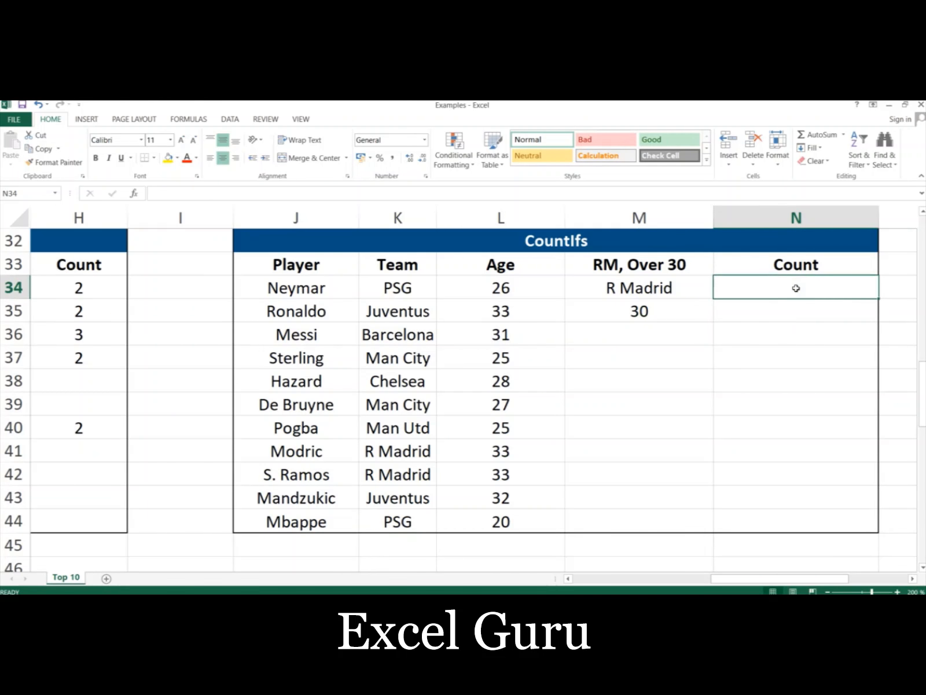
{"action": "type", "text": "="}
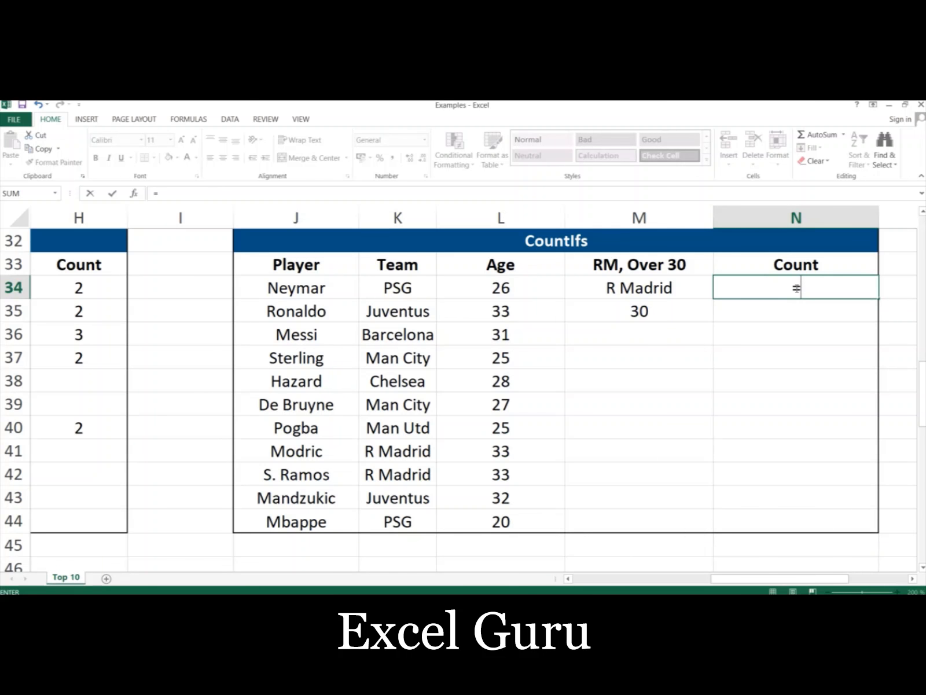
{"action": "type", "text": "CO"}
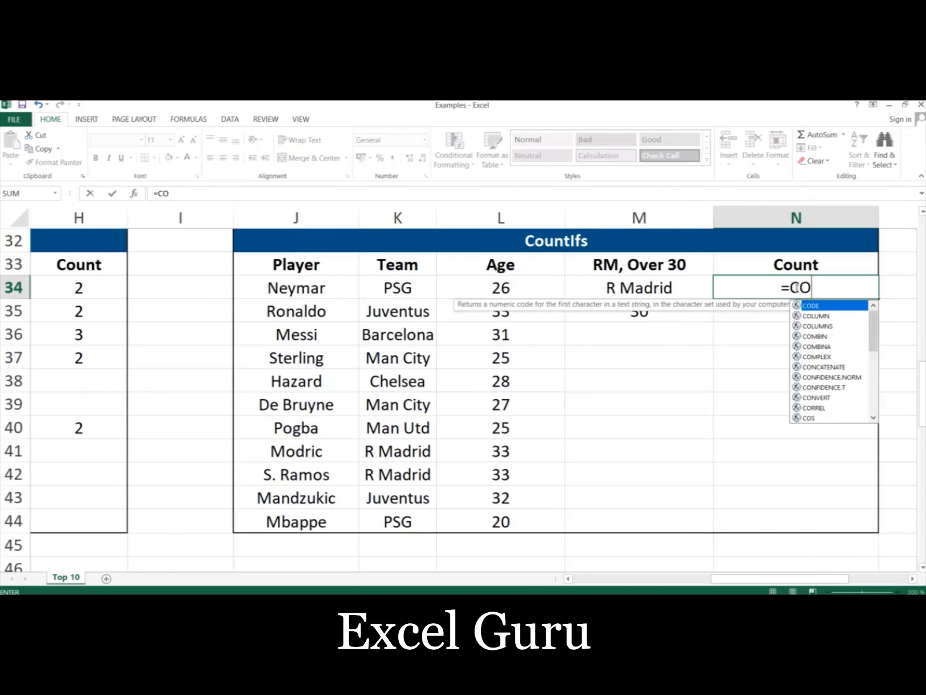
{"action": "type", "text": "UNTIFS"}
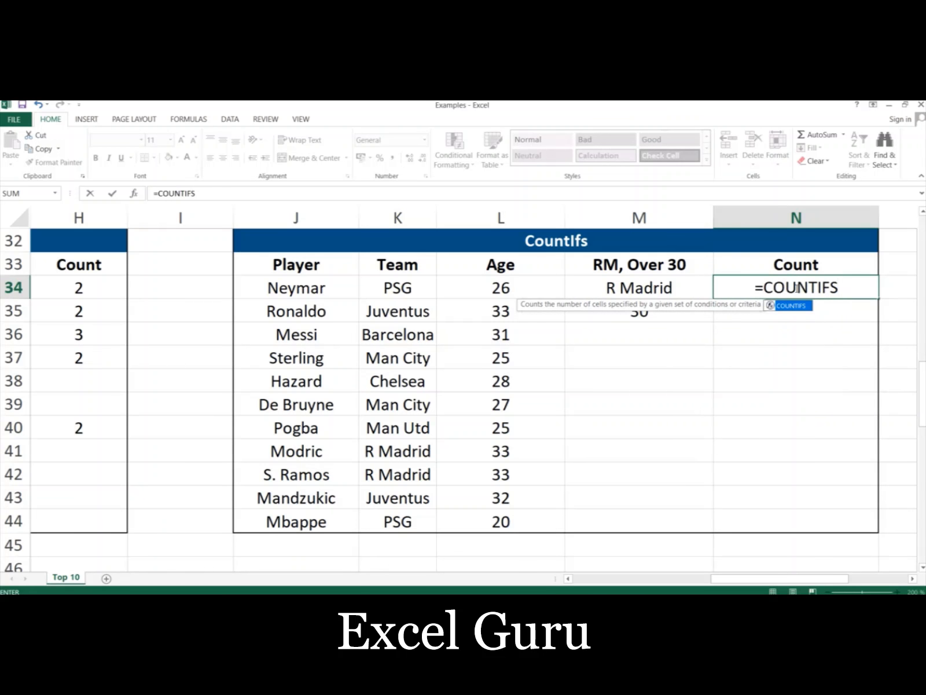
{"action": "type", "text": "("}
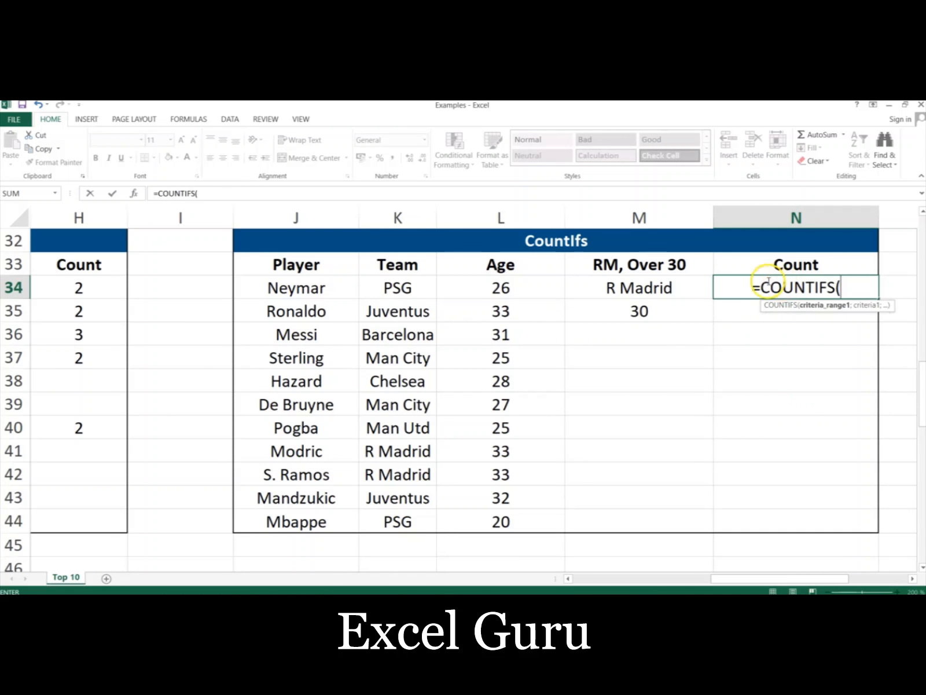
{"action": "left_click", "coordinate": [394, 285]}
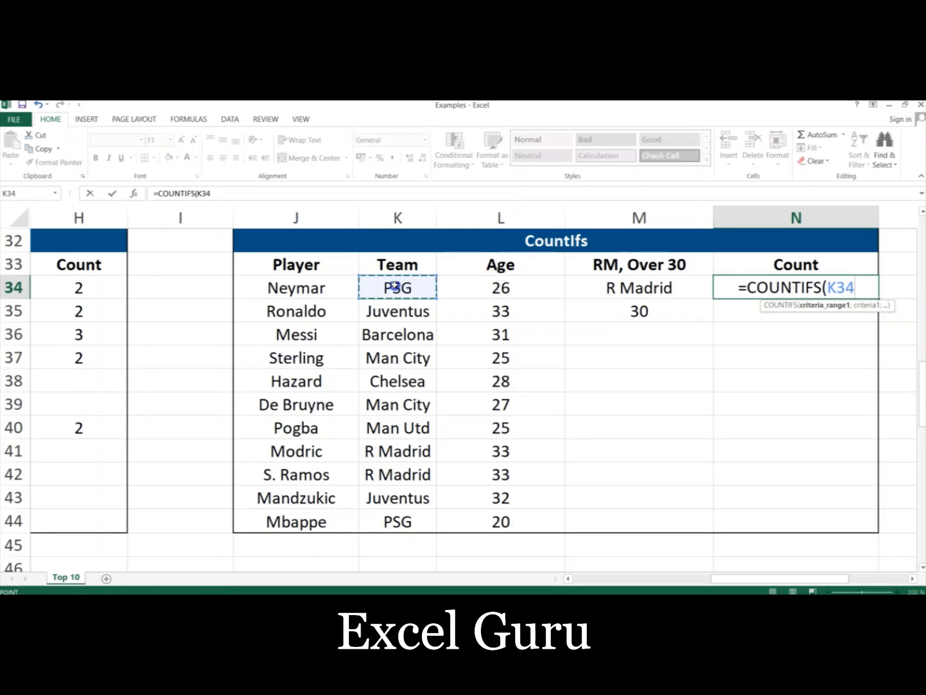
{"action": "left_click_drag", "start_coordinate": [394, 286], "coordinate": [401, 510]}
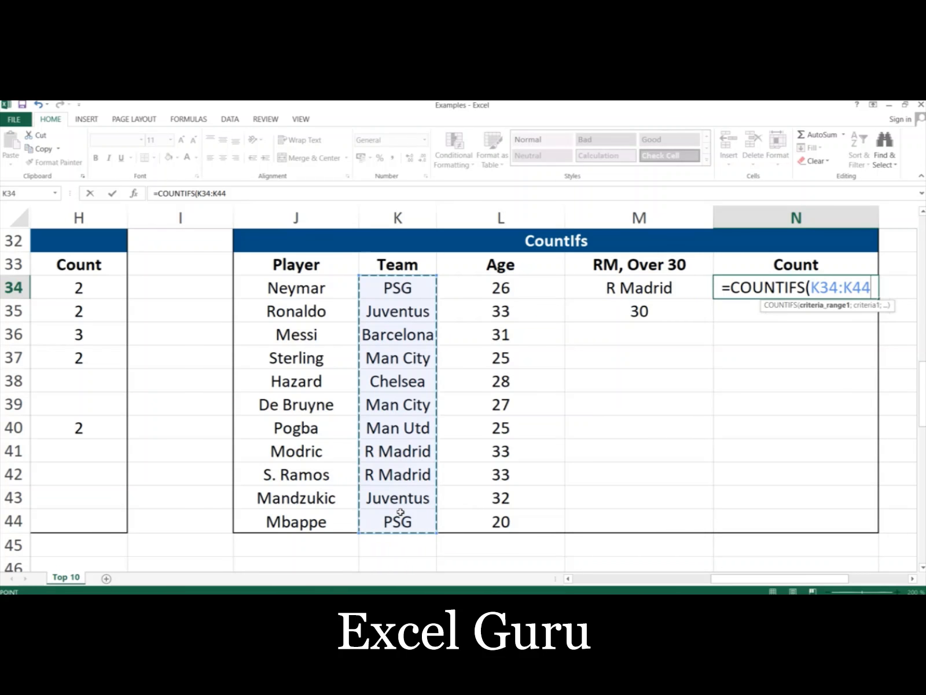
{"action": "key", "text": "F4"}
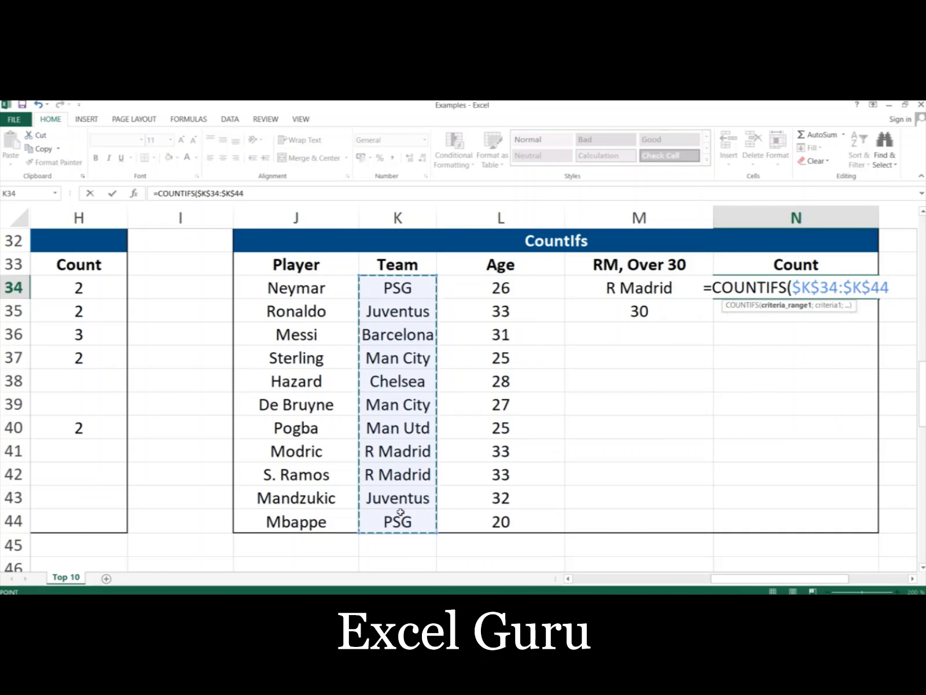
{"action": "type", "text": ";"}
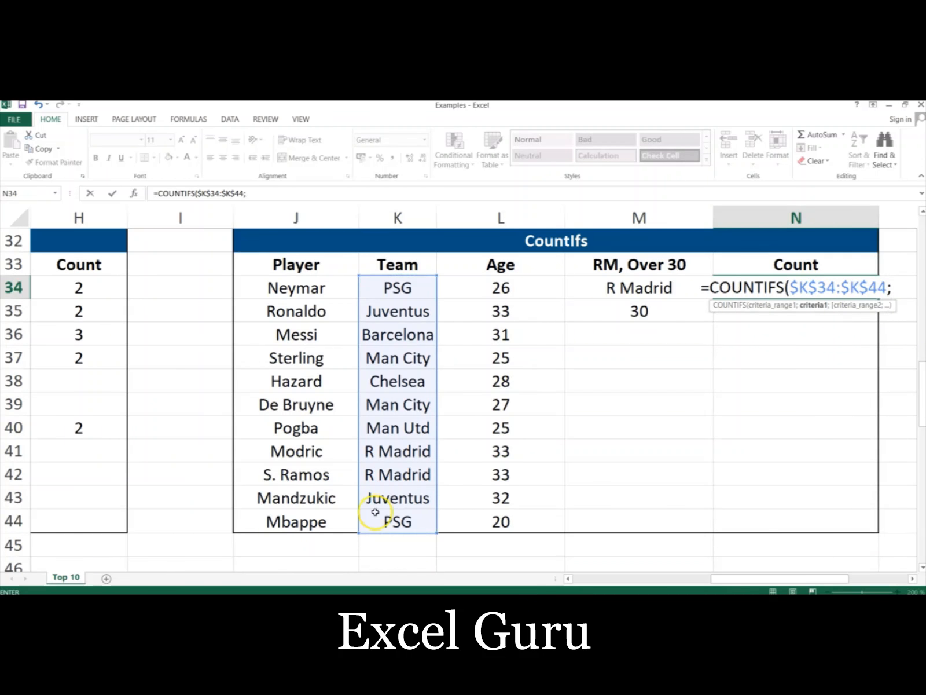
{"action": "left_click", "coordinate": [632, 286]}
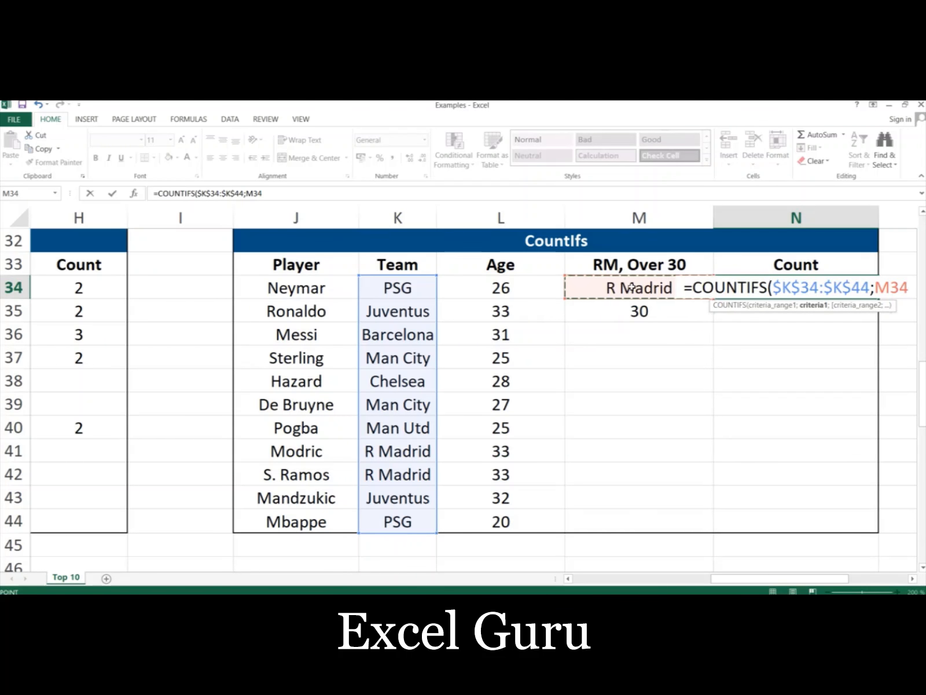
{"action": "key", "text": "F4"}
- Complete the COUNTIFS formula in N34 with the Age range $L$34:$L$44 and the criterion ">"&30
{"action": "type", "text": ";"}
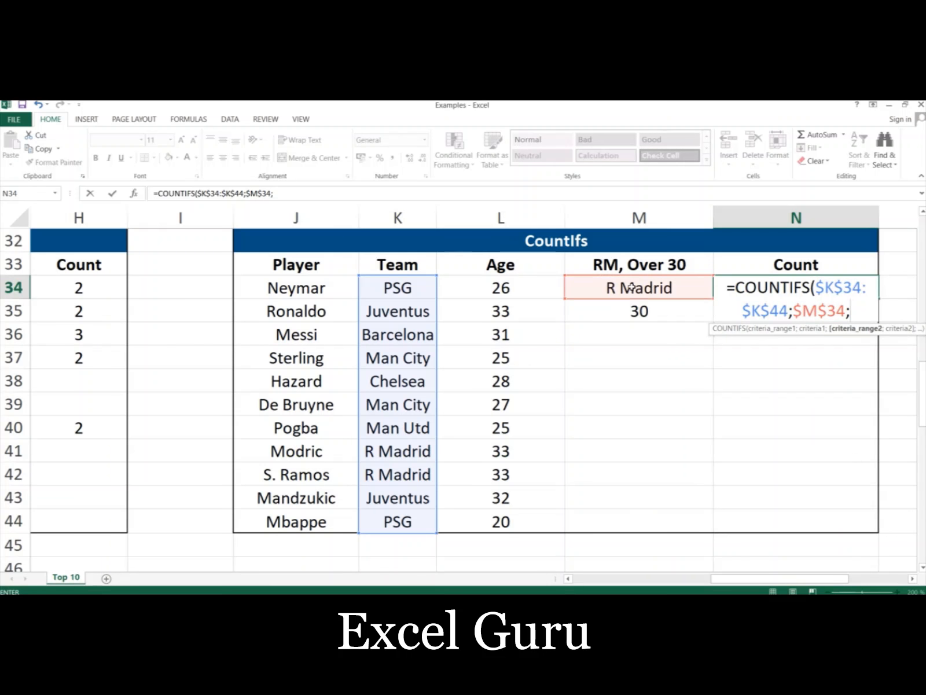
{"action": "left_click_drag", "start_coordinate": [503, 287], "coordinate": [493, 513]}
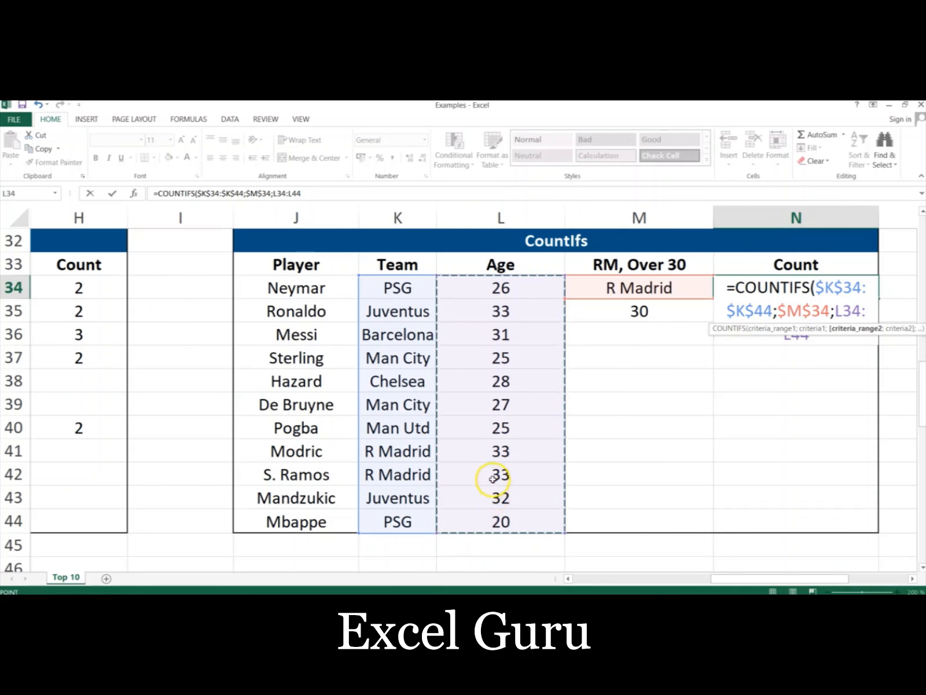
{"action": "key", "text": "F4"}
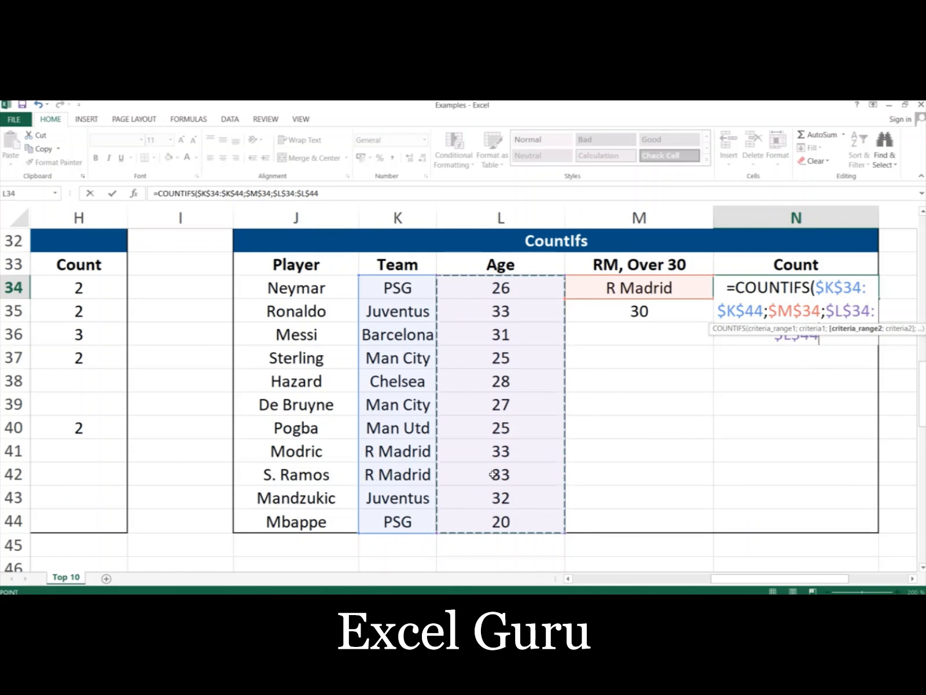
{"action": "type", "text": ";"}
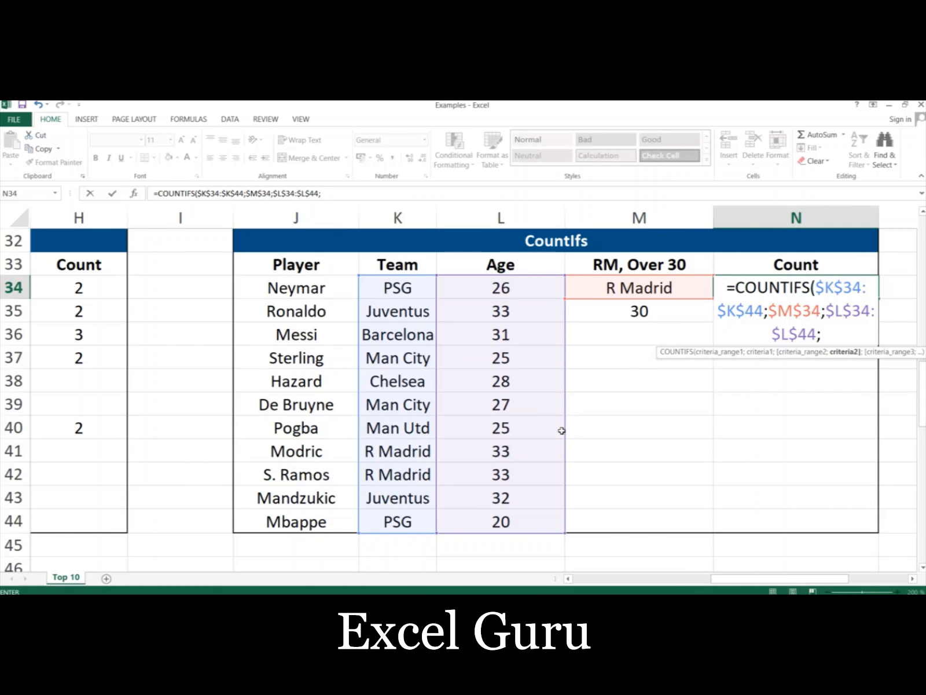
{"action": "type", "text": "\">"}
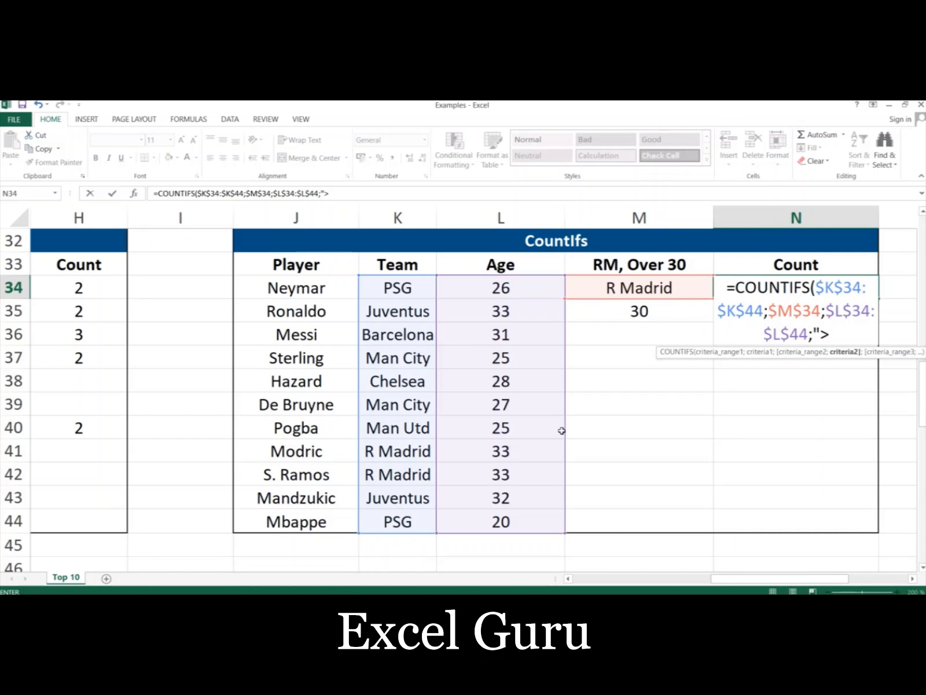
{"action": "type", "text": "\"&30"}
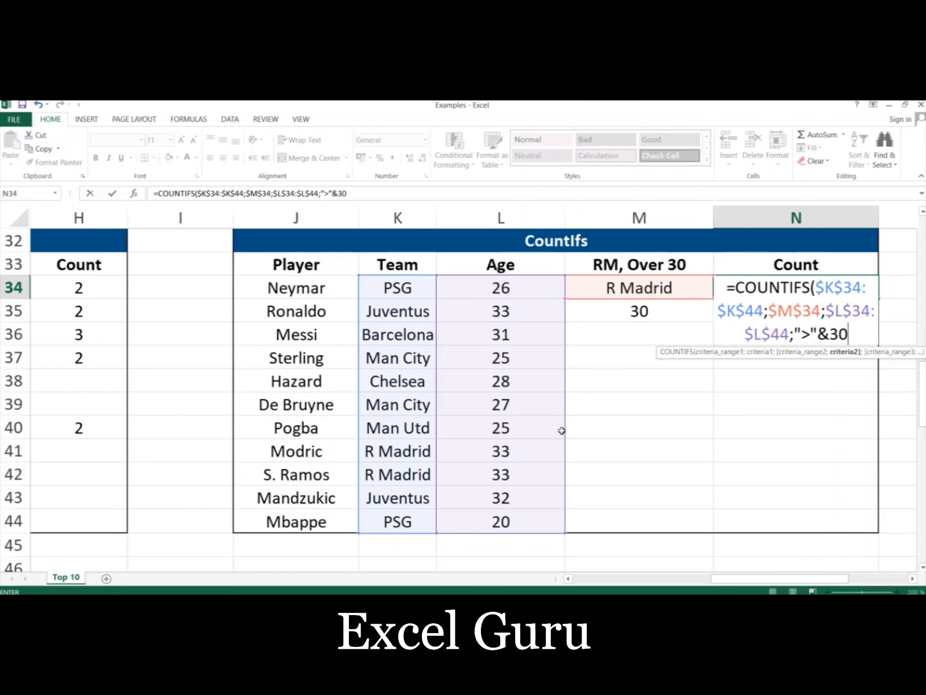
{"action": "type", "text": ")"}
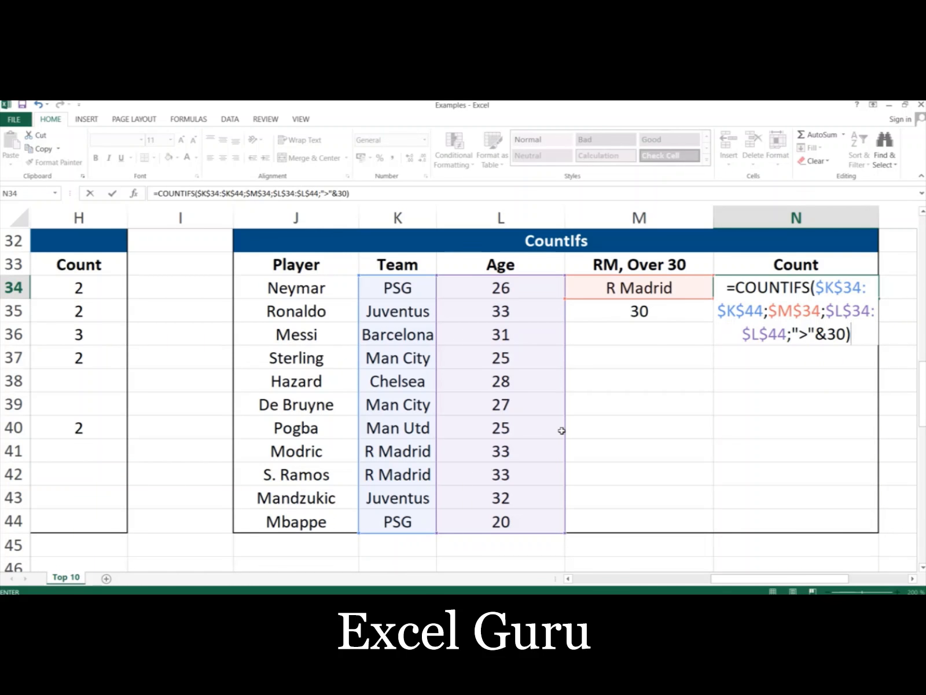
{"action": "key", "text": "Return"}
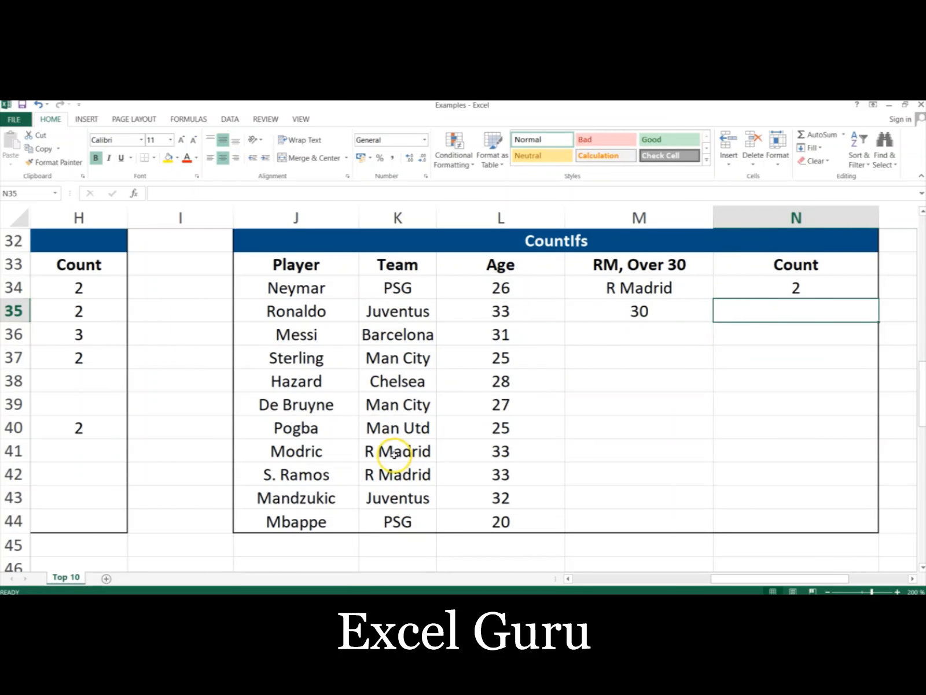
- Check the COUNTIFS result in N34 against the R Madrid player rows in J41:L42
{"action": "left_click", "coordinate": [267, 449]}
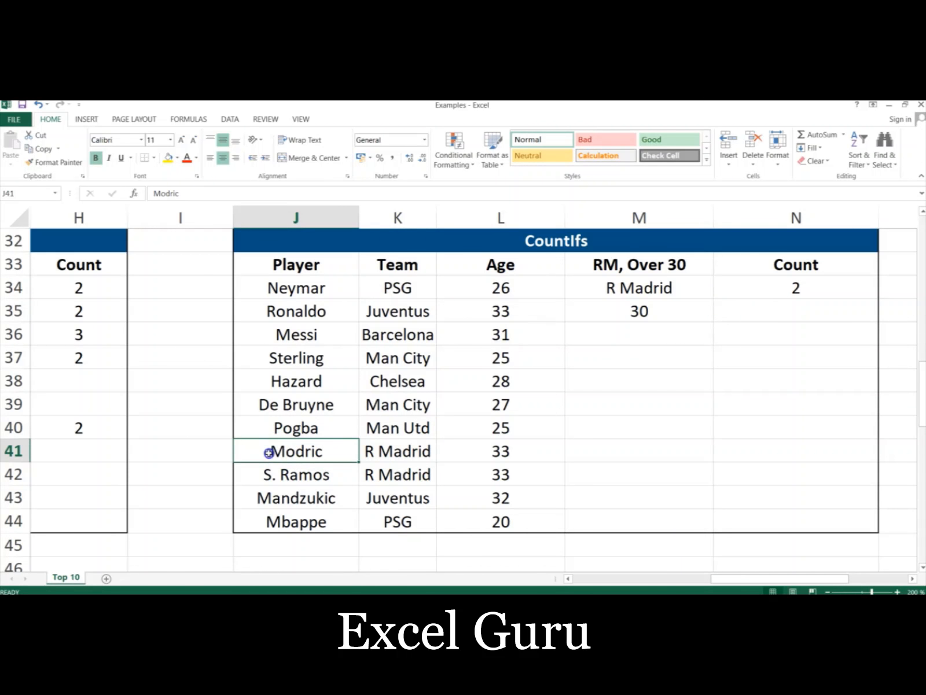
{"action": "left_click_drag", "start_coordinate": [269, 448], "coordinate": [480, 463]}
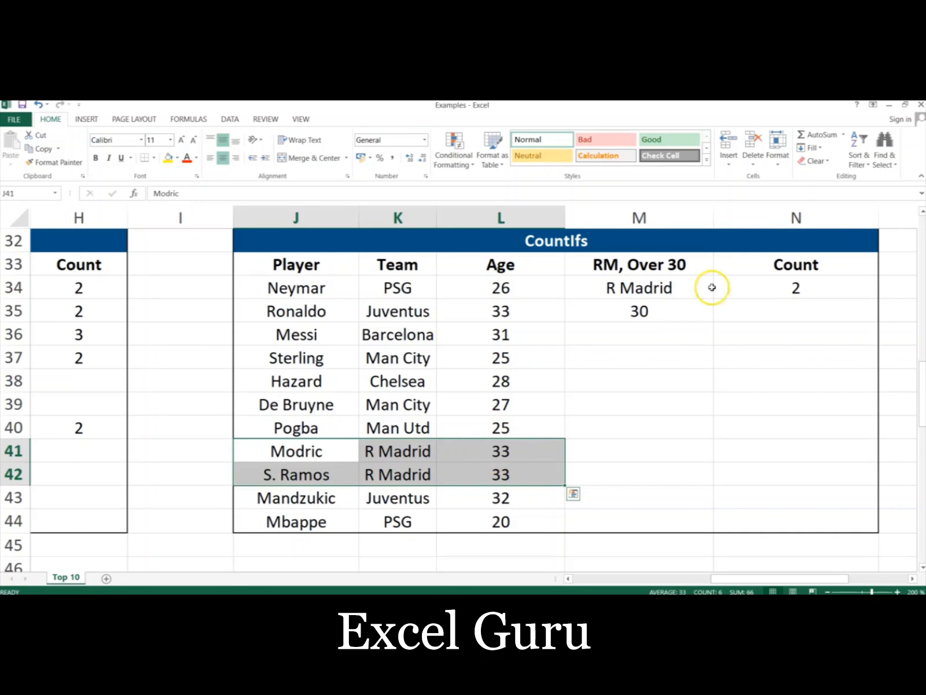
{"action": "left_click", "coordinate": [793, 284]}
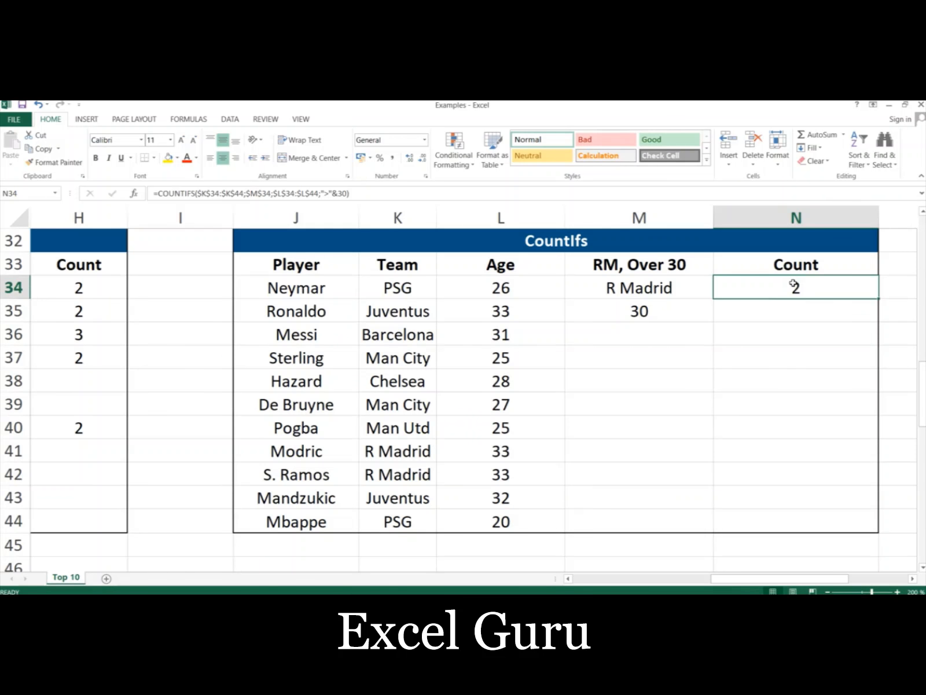
- Switch to the slide presentation and advance to the IF Statement slide
{"action": "key", "text": "alt+Tab"}
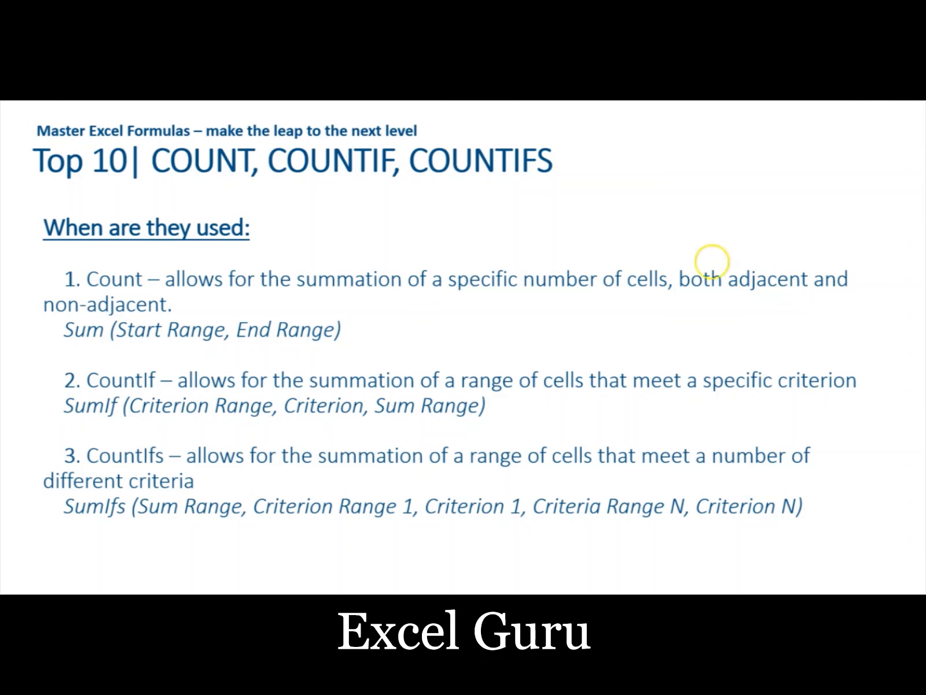
{"action": "left_click", "coordinate": [544, 220]}
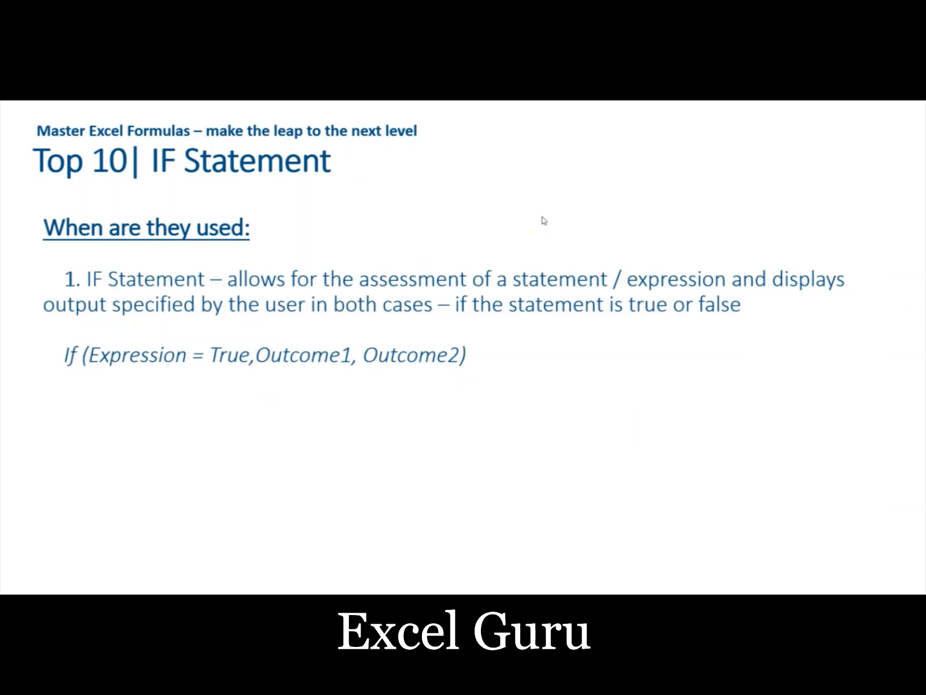
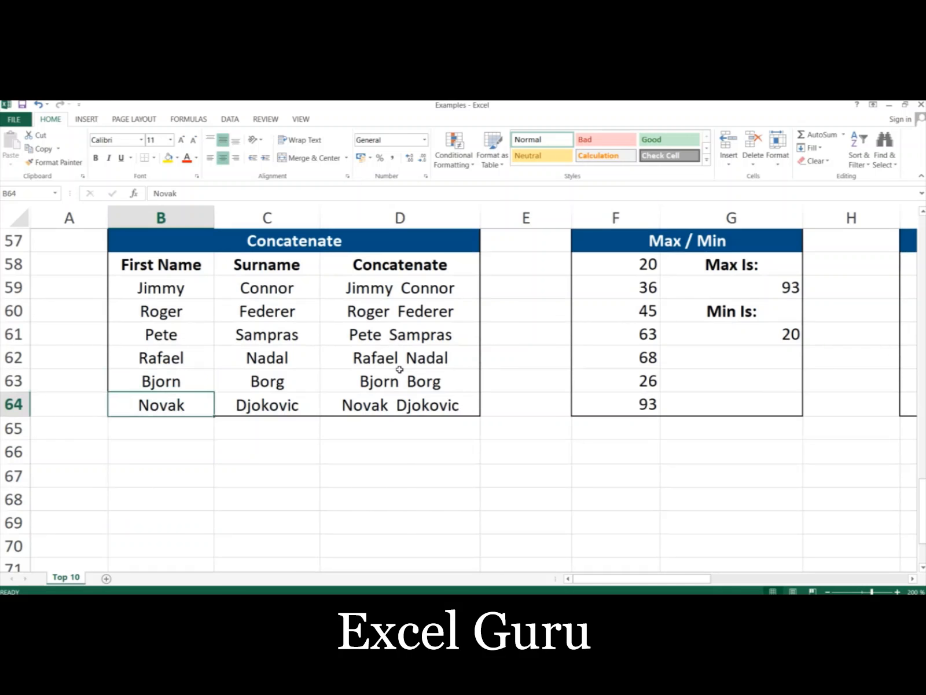
- Enter =PROPER(L58) in N58 of the Proper / Lower / Upper table to capitalise each word of the text in L58
{"action": "key", "text": "Down"}
{"action": "key", "text": "Down"}
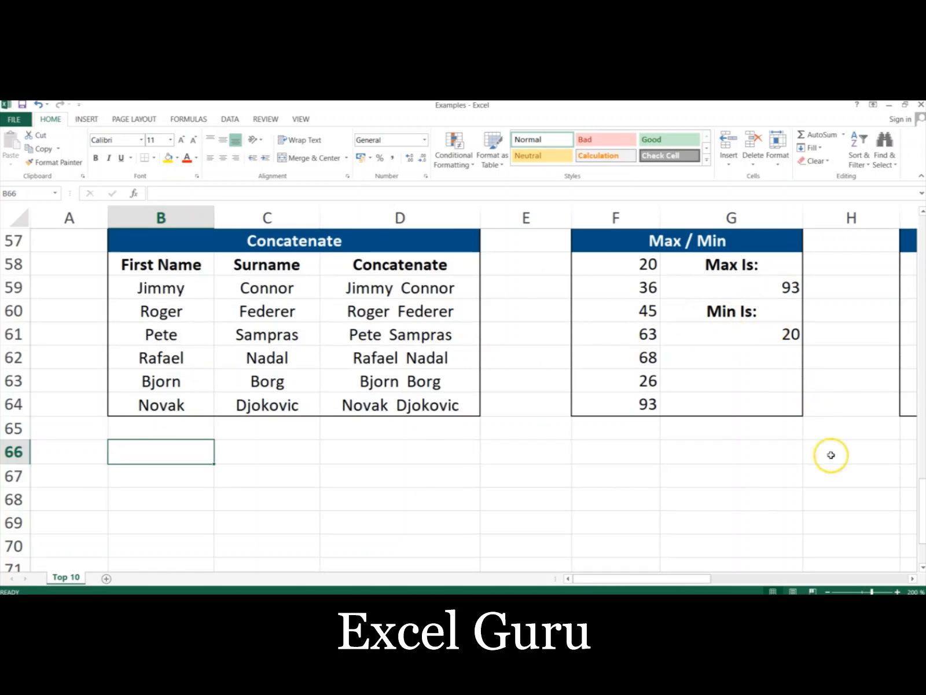
{"action": "left_click_drag", "start_coordinate": [921, 489], "coordinate": [920, 466]}
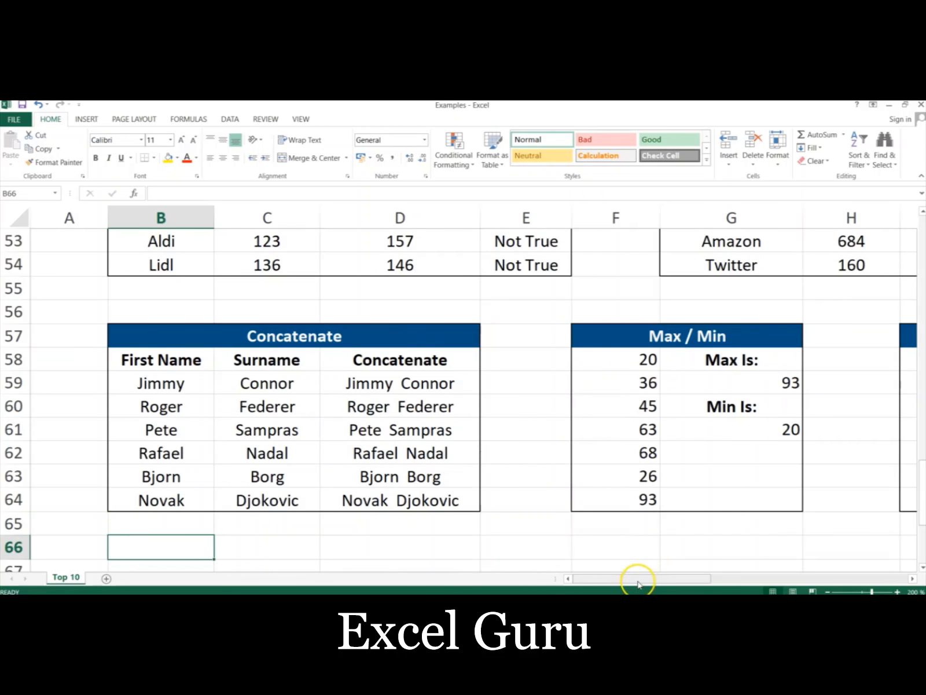
{"action": "left_click_drag", "start_coordinate": [639, 584], "coordinate": [806, 558]}
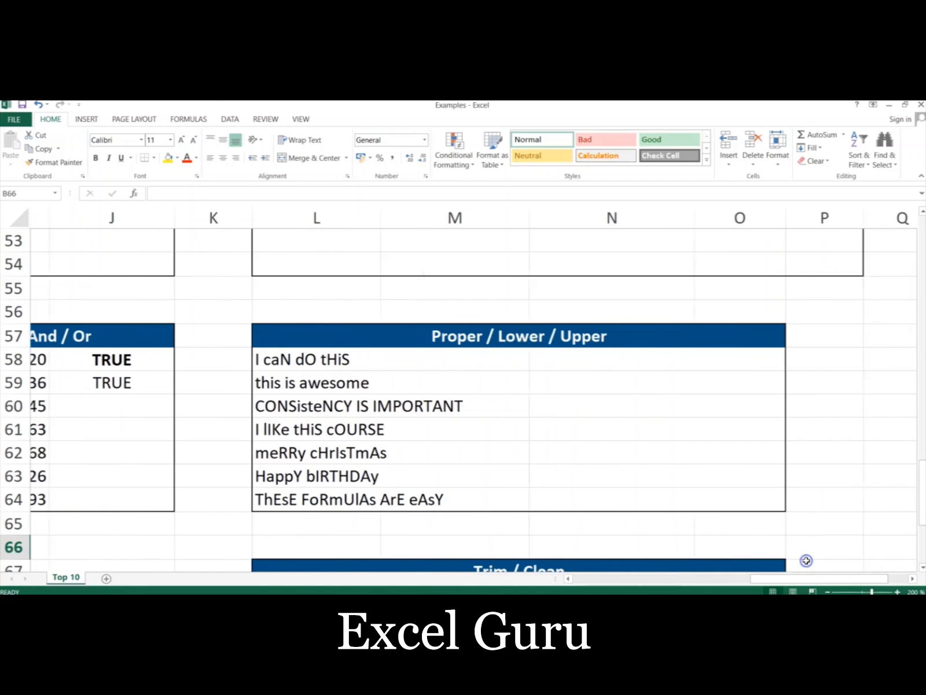
{"action": "left_click", "coordinate": [621, 358]}
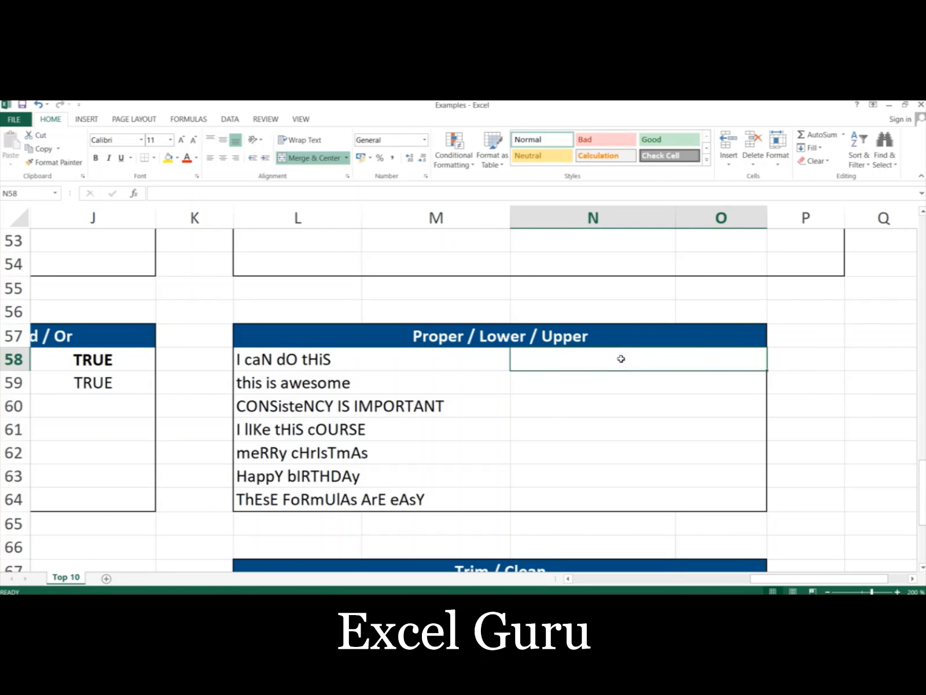
{"action": "type", "text": "=proper("}
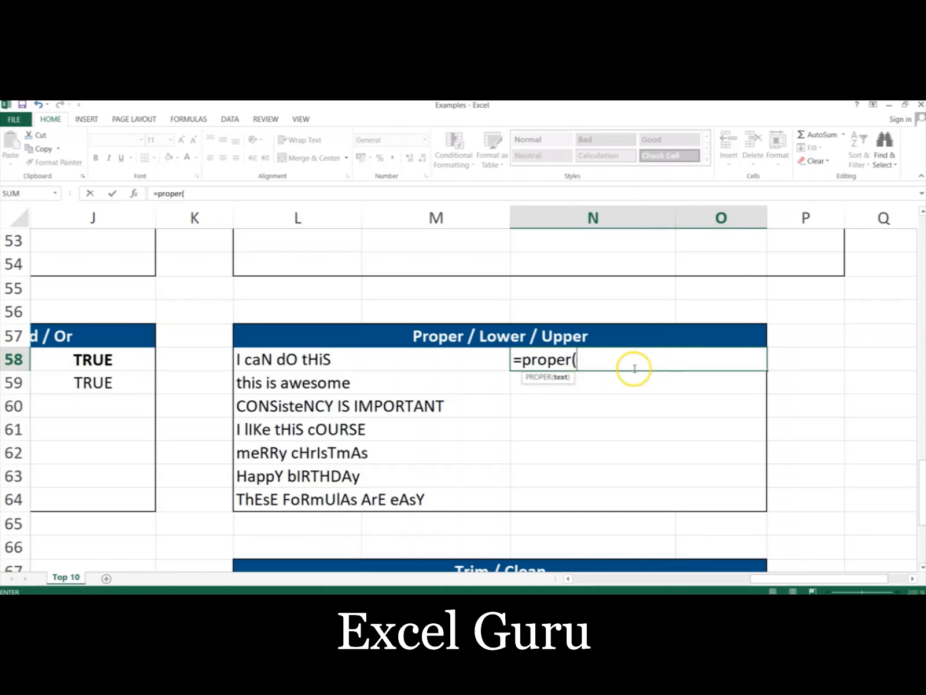
{"action": "left_click", "coordinate": [396, 357]}
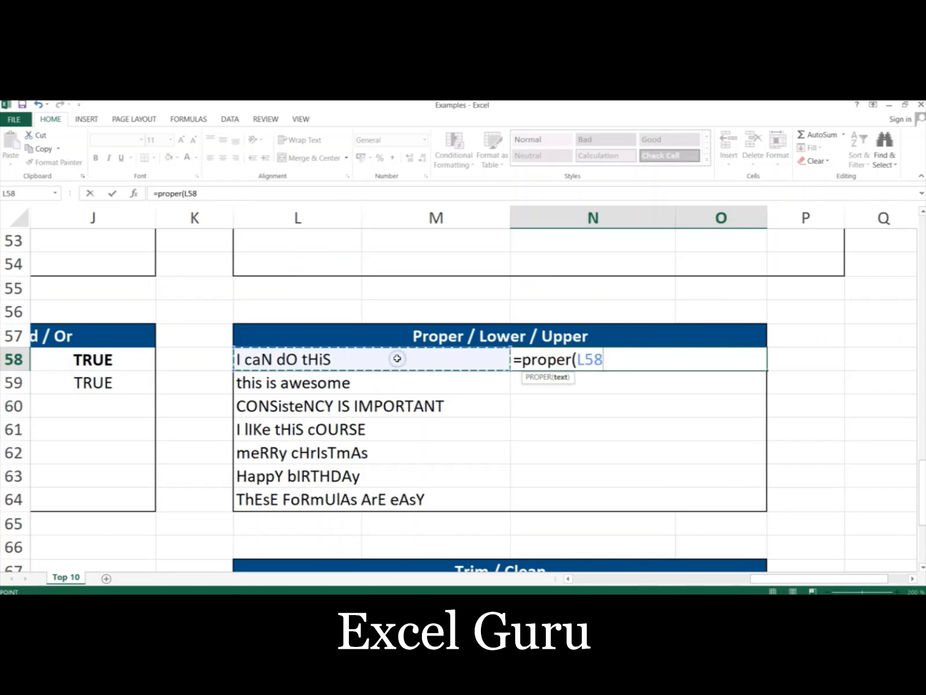
{"action": "type", "text": ")"}
{"action": "key", "text": "Return"}
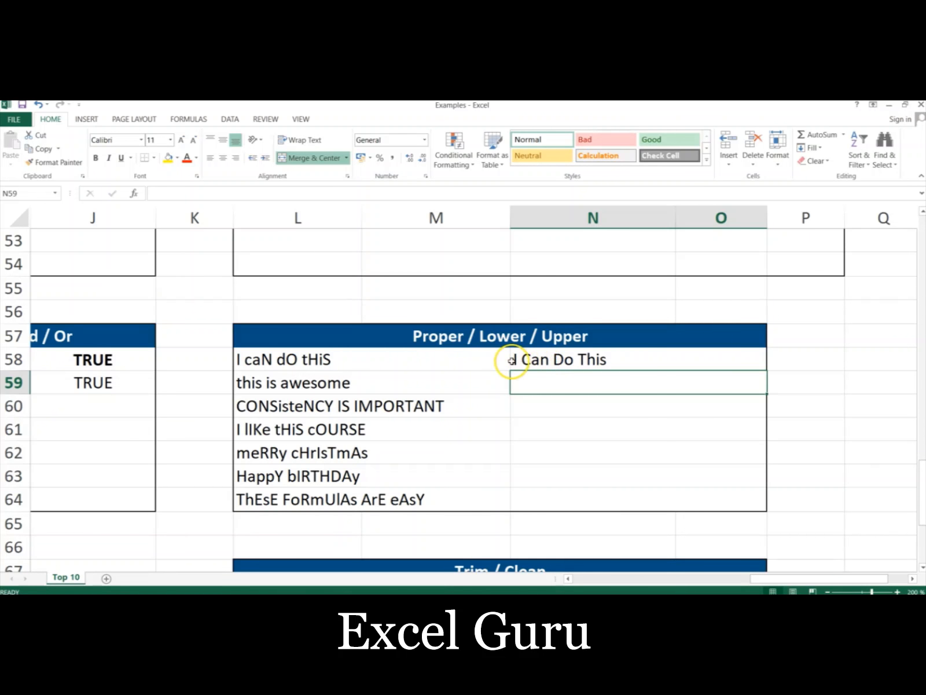
- Compare the mixed-case source text in L58 with the PROPER result in N58
{"action": "left_click", "coordinate": [266, 361]}
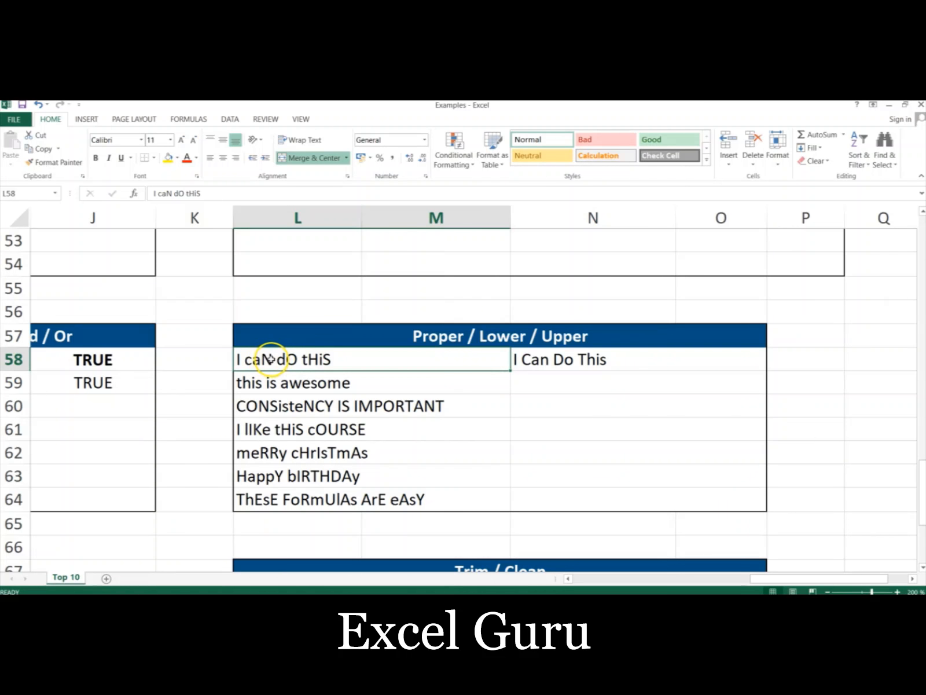
{"action": "double_click", "coordinate": [272, 359]}
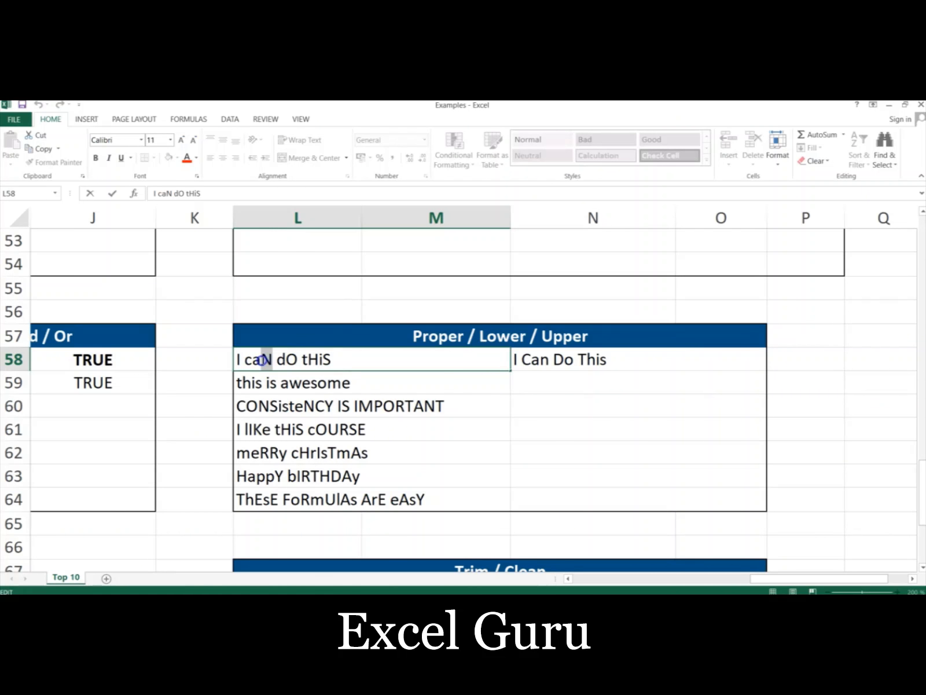
{"action": "left_click", "coordinate": [545, 363]}
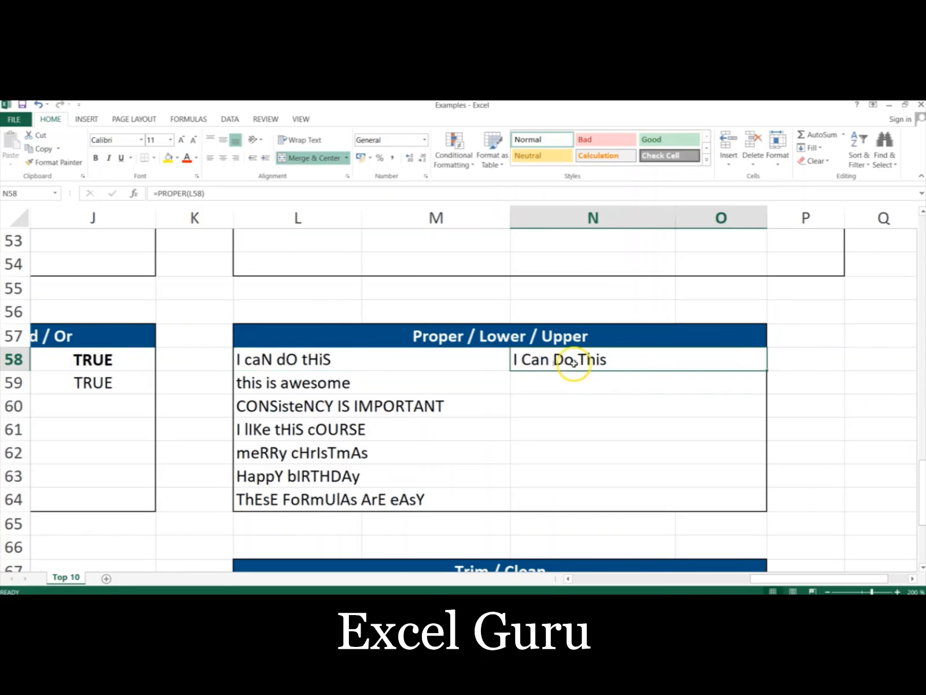
- Copy the PROPER formula from N58 down through N64 with Paste Special, pasting formulas only
{"action": "key", "text": "ctrl+c"}
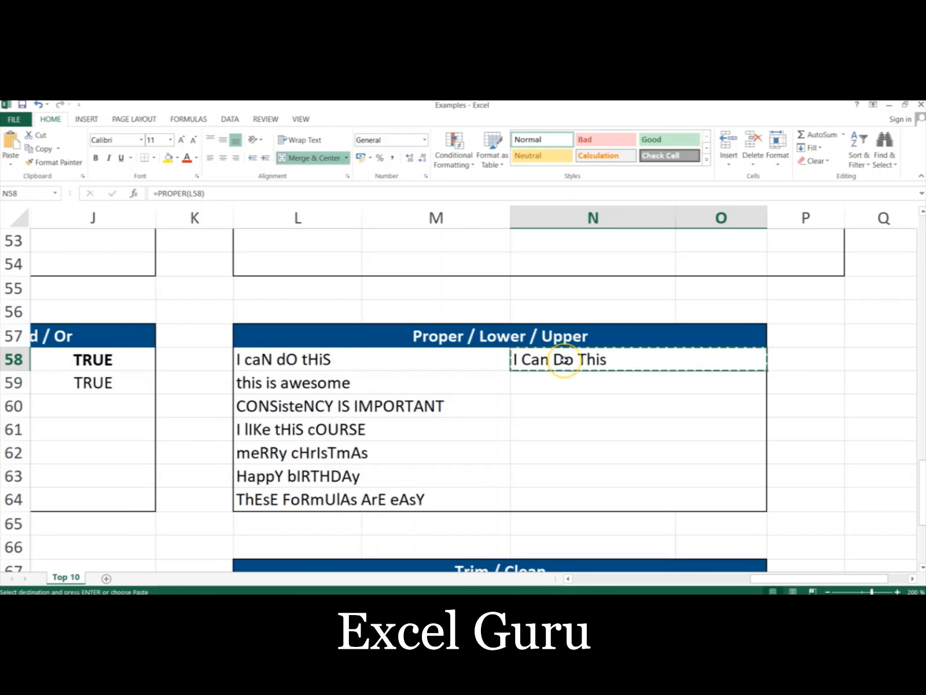
{"action": "key", "text": "shift+Down"}
{"action": "key", "text": "shift+Down"}
{"action": "key", "text": "shift+Down"}
{"action": "key", "text": "shift+Down"}
{"action": "key", "text": "shift+Down"}
{"action": "key", "text": "shift+Down"}
{"action": "key", "text": "shift+Down"}
{"action": "key", "text": "shift+Up"}
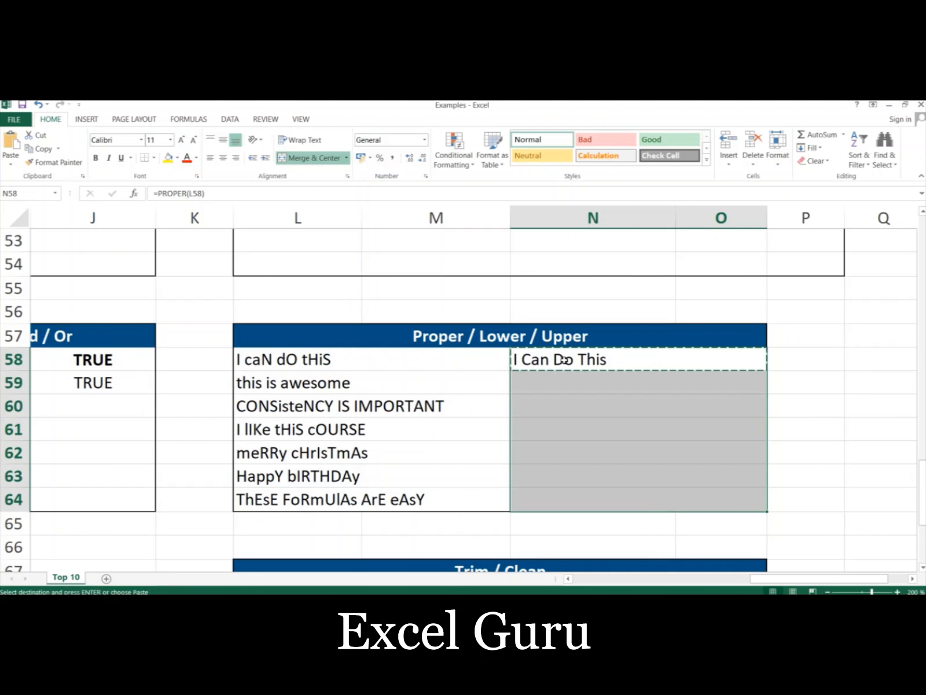
{"action": "key", "text": "ctrl+alt+v"}
{"action": "key", "text": "f"}
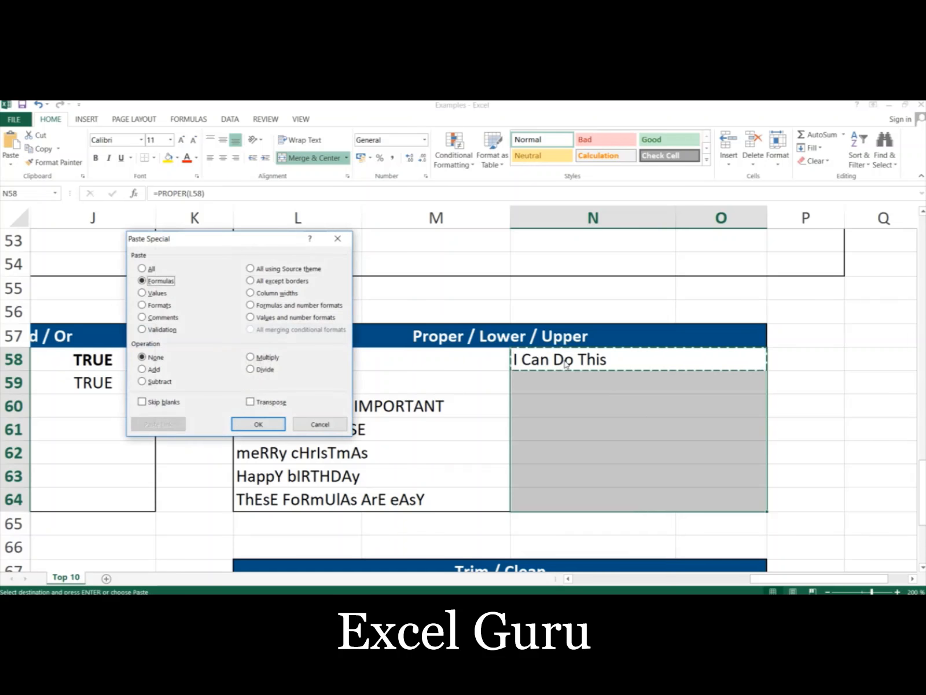
{"action": "key", "text": "Return"}
- Review the PROPER formulas and results row by row in column N of the Proper / Lower / Upper table
{"action": "key", "text": "Down"}
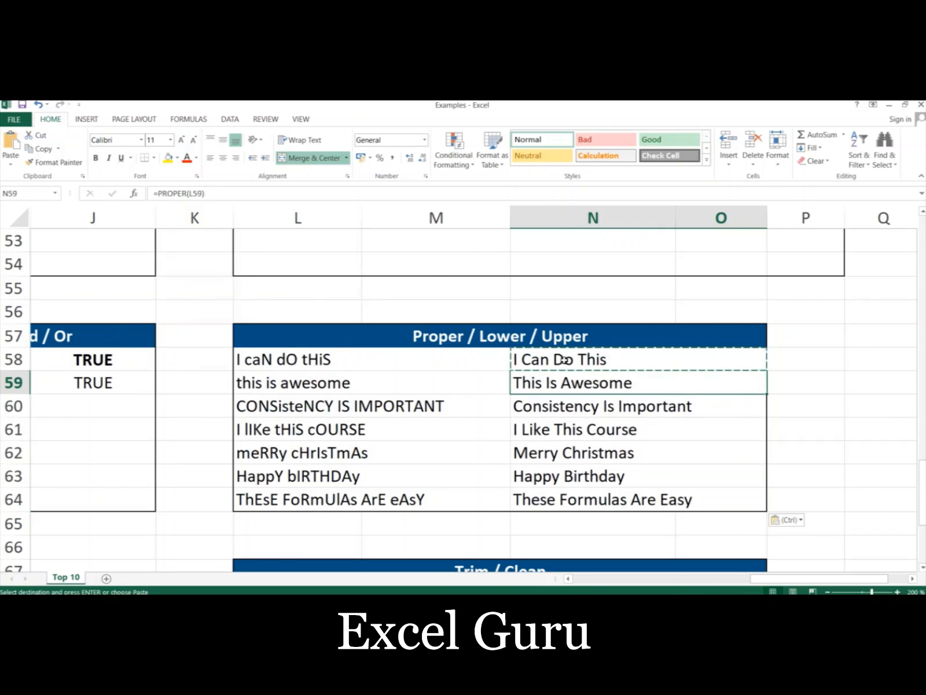
{"action": "key", "text": "Down"}
{"action": "key", "text": "Down"}
{"action": "key", "text": "Down"}
{"action": "key", "text": "Up"}
{"action": "key", "text": "Up"}
{"action": "key", "text": "Up"}
{"action": "key", "text": "Up"}
{"action": "key", "text": "Up"}
- Replace the formula in N58 with =LOWER(L58) to convert the text in L58 to lowercase
{"action": "left_click", "coordinate": [564, 359]}
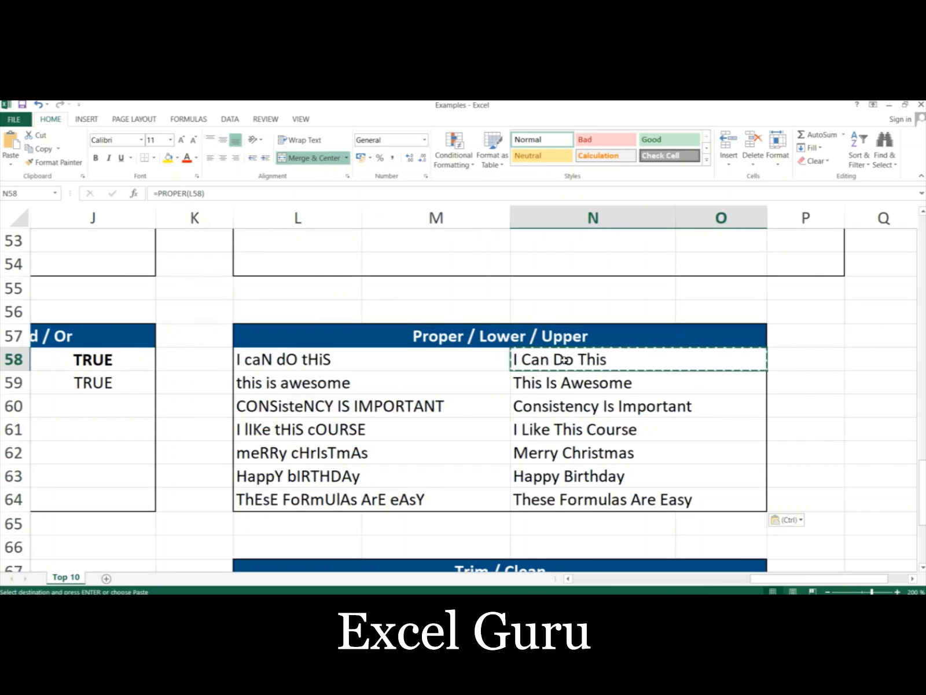
{"action": "type", "text": "=lower"}
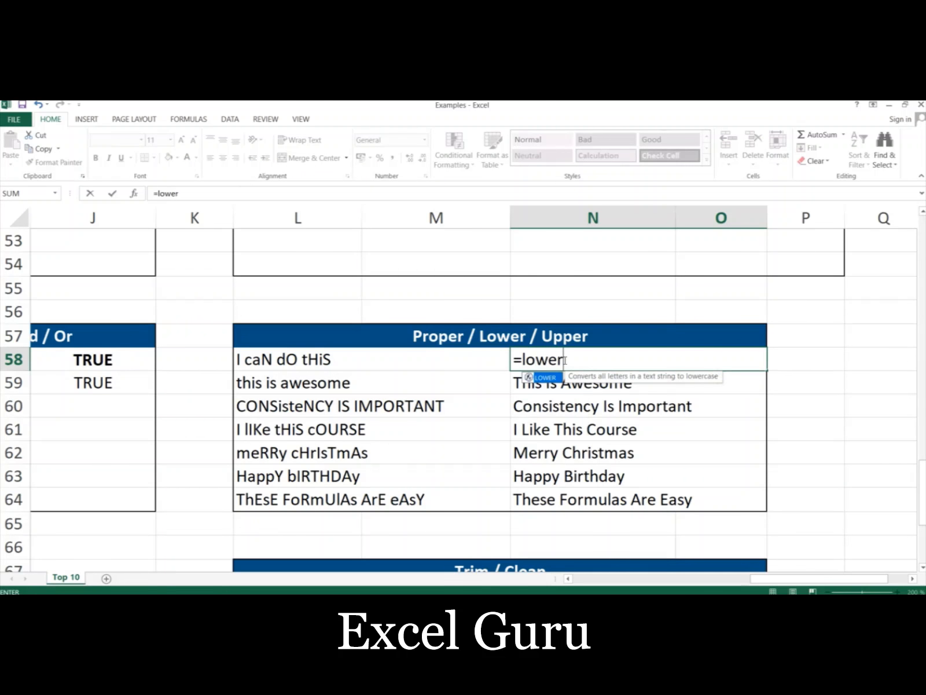
{"action": "type", "text": "("}
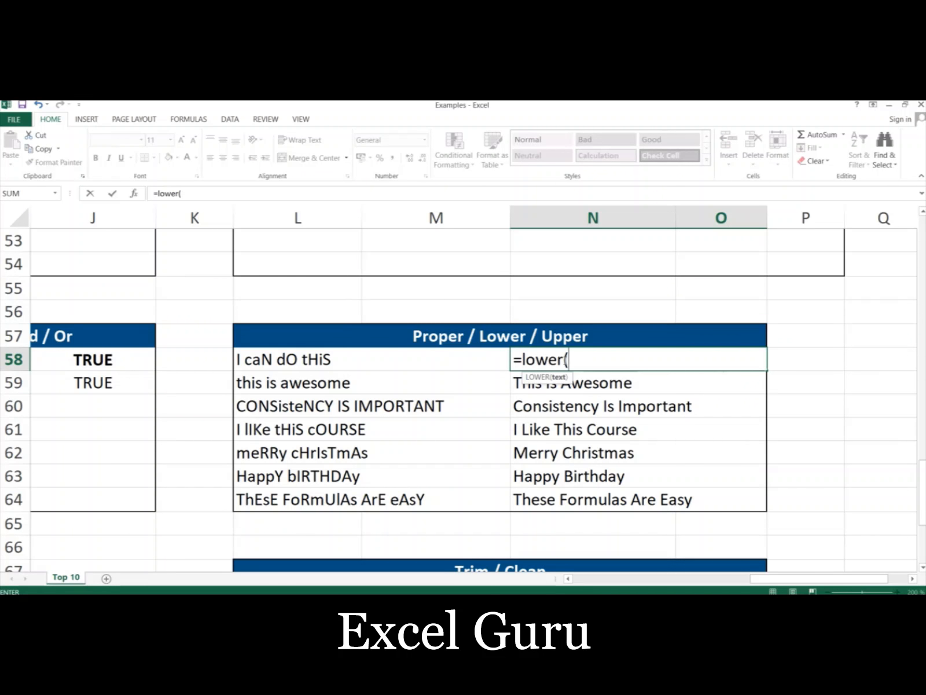
{"action": "key", "text": "Left"}
{"action": "type", "text": ")"}
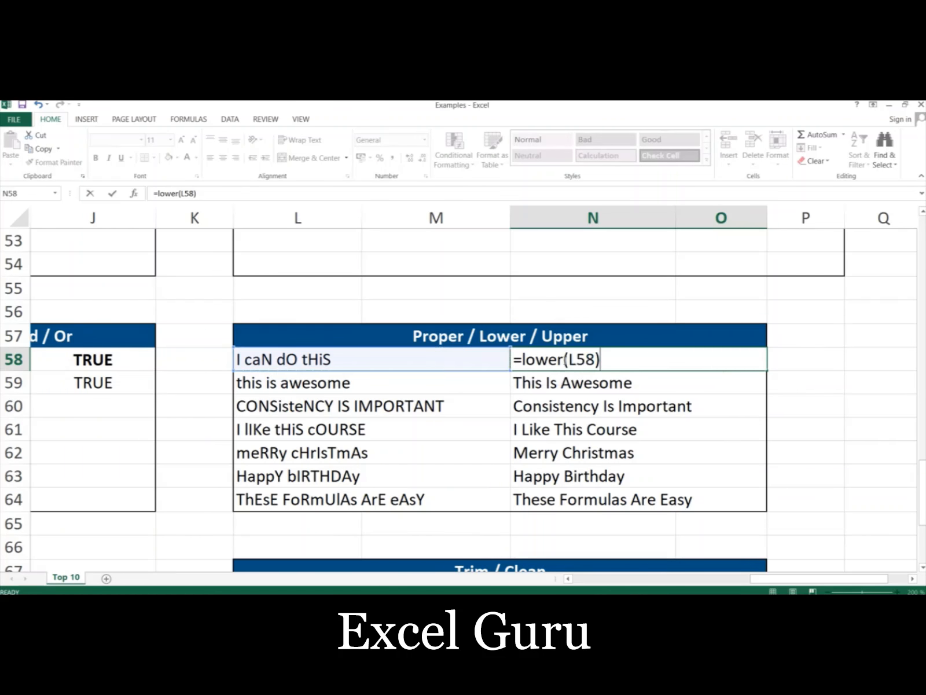
{"action": "key", "text": "Return"}
{"action": "key", "text": "Up"}
- Clear the PROPER results from N59:N64, keeping the LOWER formula in N58
{"action": "left_click", "coordinate": [564, 360]}
{"action": "key", "text": "Down"}
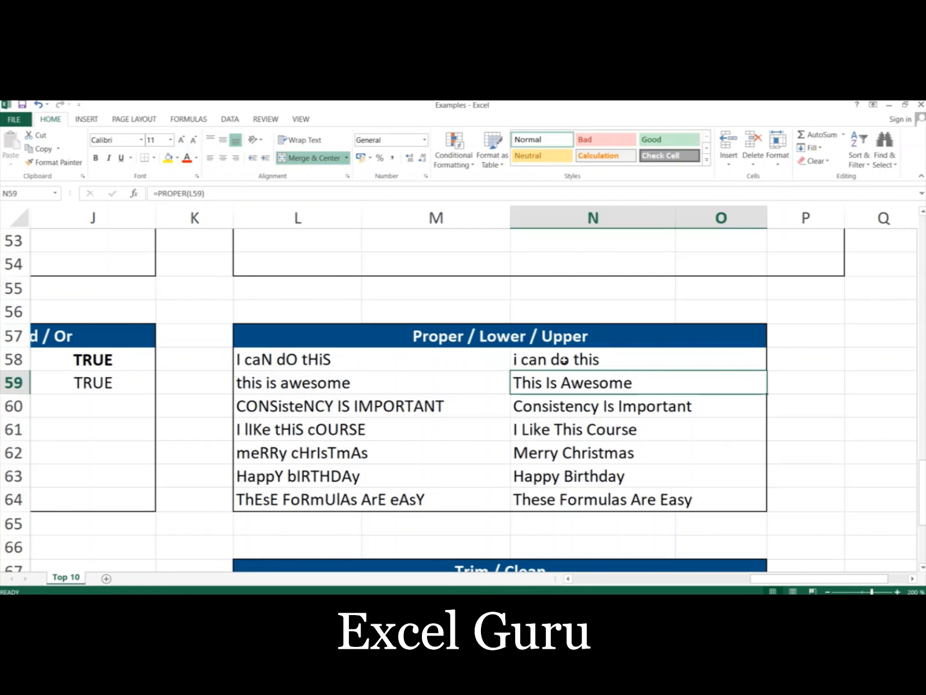
{"action": "key", "text": "ctrl+shift+Down"}
{"action": "key", "text": "Delete"}
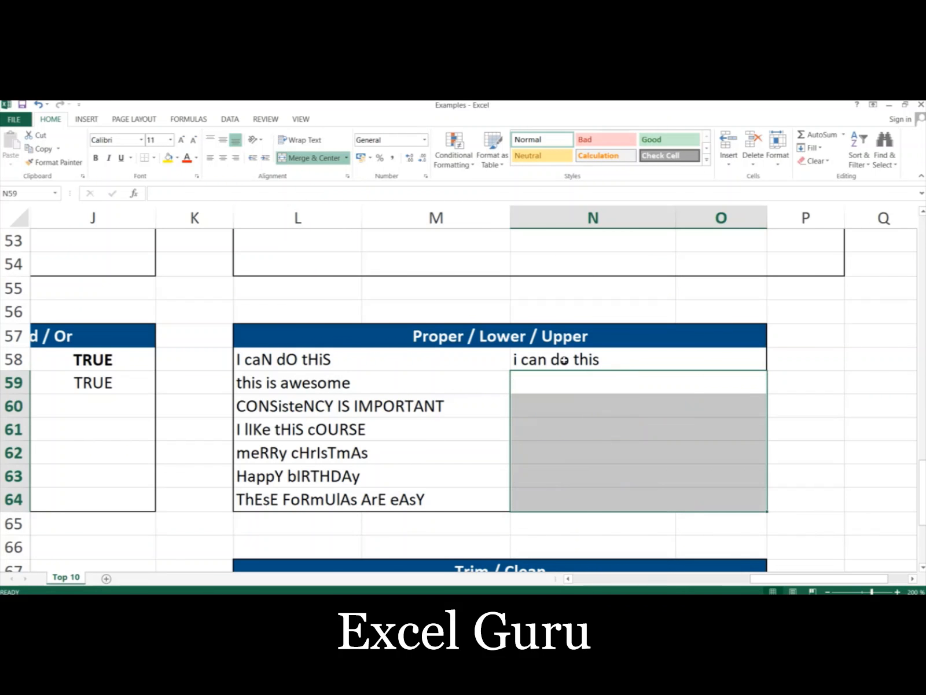
- Copy the LOWER formula from N58 down through N64 with Paste Special
{"action": "key", "text": "Up"}
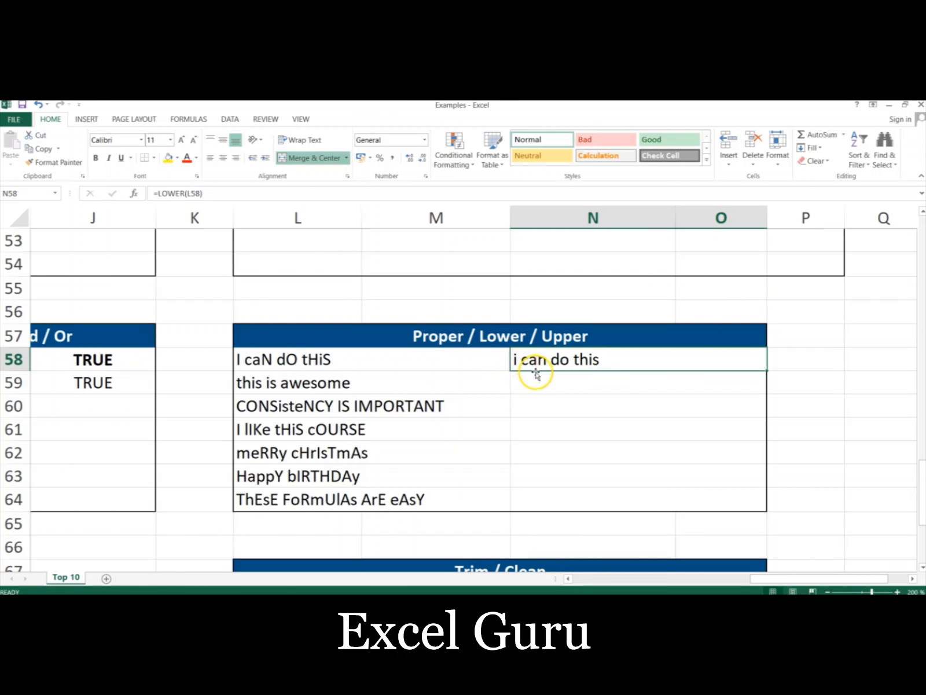
{"action": "key", "text": "ctrl+c"}
{"action": "key", "text": "shift+Down"}
{"action": "key", "text": "shift+Down"}
{"action": "key", "text": "shift+Down"}
{"action": "key", "text": "shift+Down"}
{"action": "key", "text": "shift+Down"}
{"action": "key", "text": "shift+Down"}
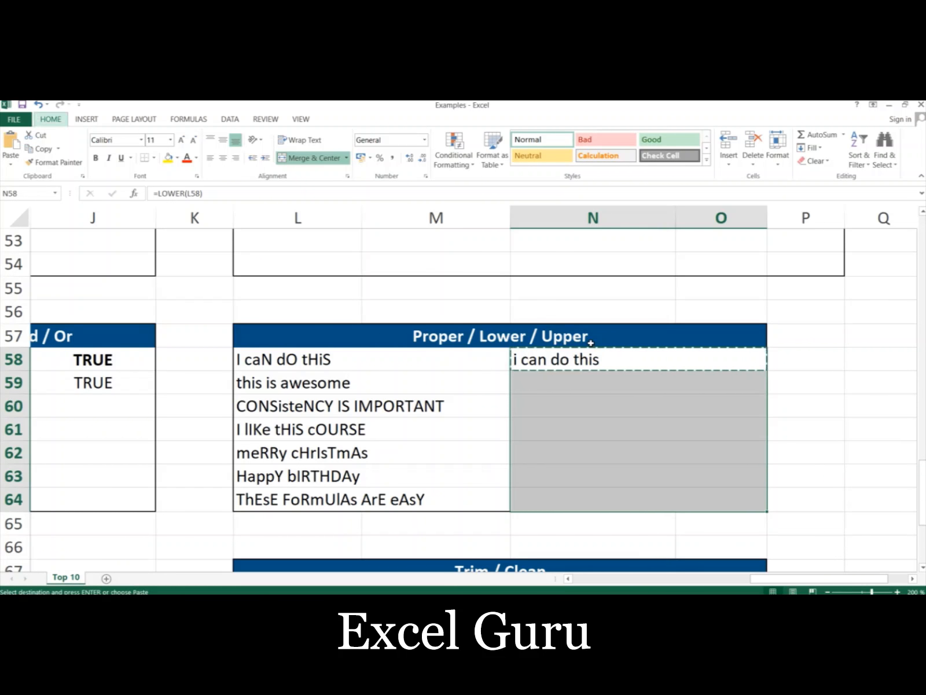
{"action": "key", "text": "ctrl+alt+v"}
{"action": "key", "text": "Return"}
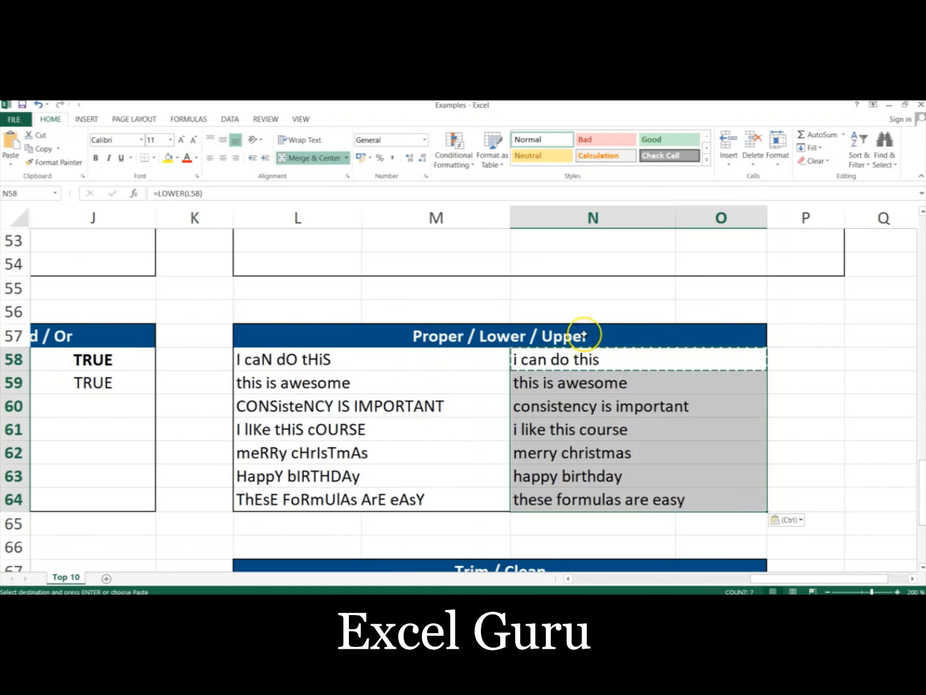
- Clear the LOWER results from N58:N64 and return to N58
{"action": "left_click", "coordinate": [261, 405]}
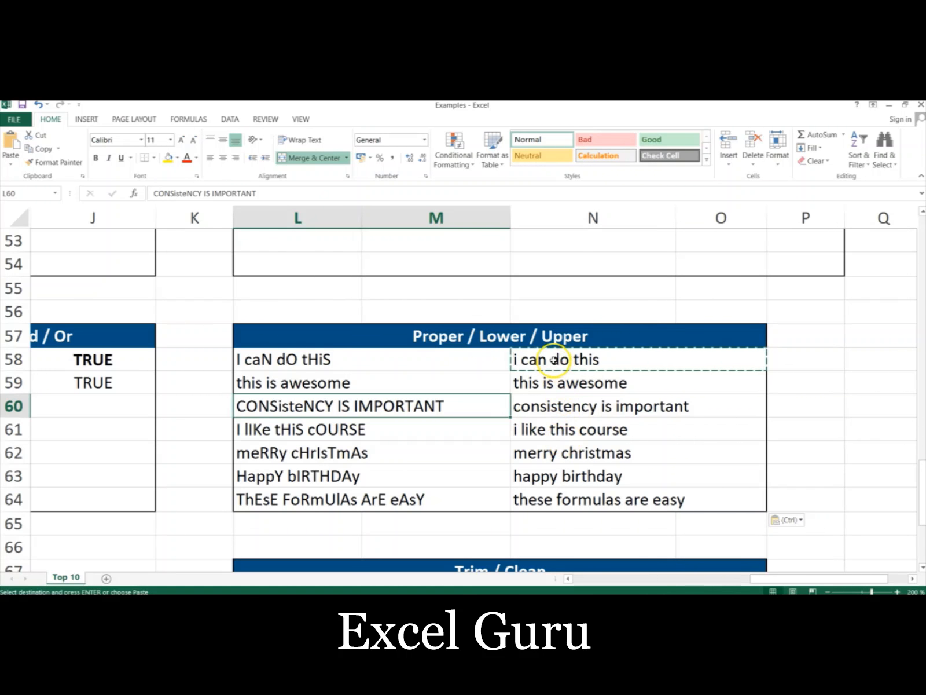
{"action": "left_click_drag", "start_coordinate": [552, 359], "coordinate": [554, 492]}
{"action": "key", "text": "Delete"}
{"action": "key", "text": "Left"}
{"action": "key", "text": "Right"}
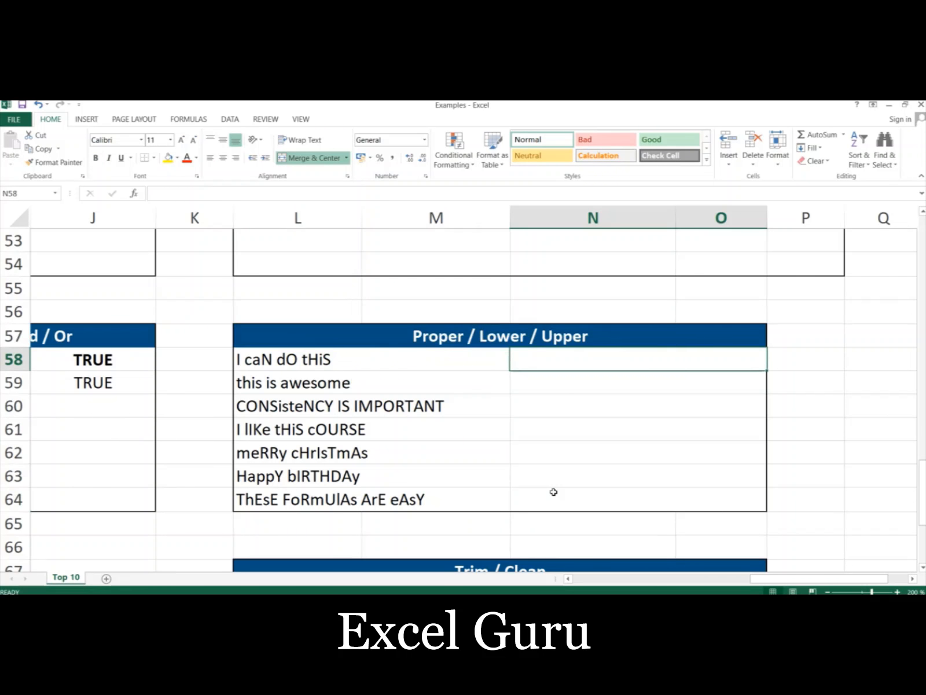
- Enter =UPPER(L58) in N58 to convert the text in L58 to uppercase
{"action": "type", "text": "=i"}
{"action": "key", "text": "BackSpace"}
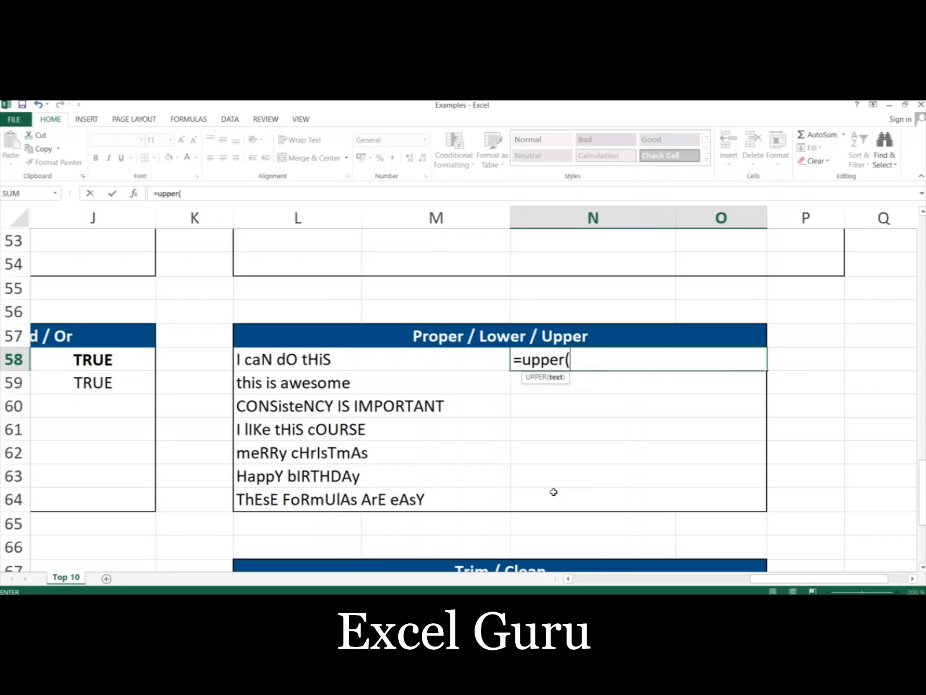
{"action": "left_click", "coordinate": [380, 358]}
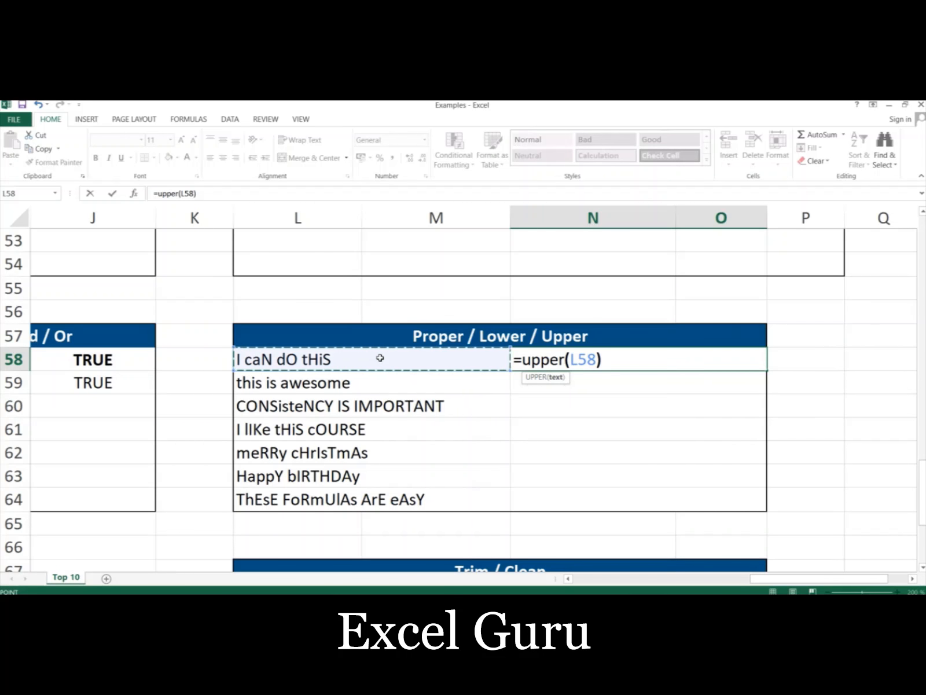
{"action": "type", "text": ")"}
{"action": "key", "text": "Return"}
{"action": "key", "text": "Up"}
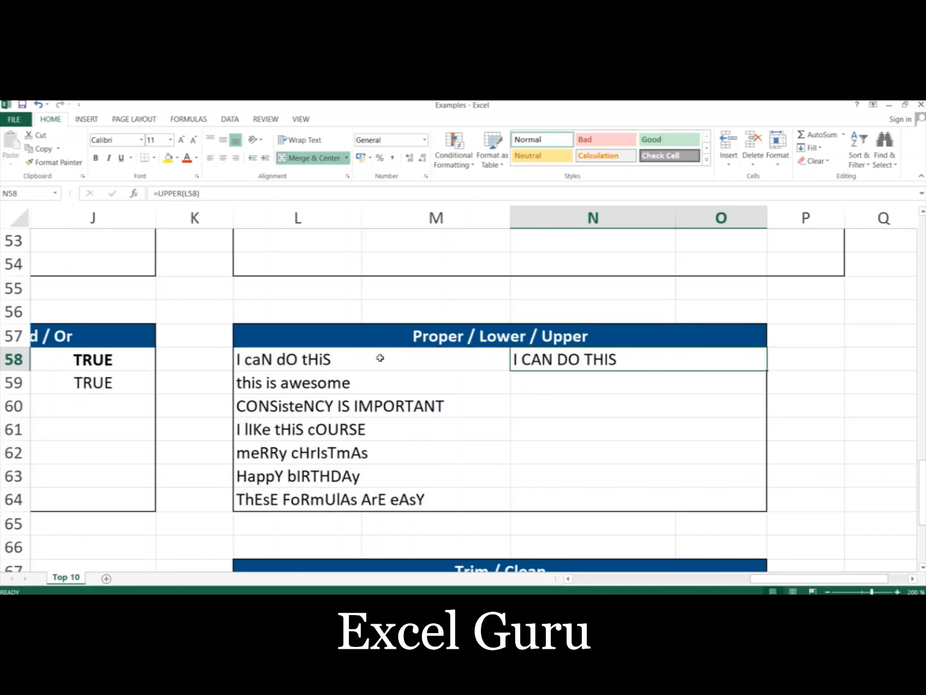
- Copy the UPPER formula from N58 down through N64 with Paste Special
{"action": "key", "text": "ctrl+c"}
{"action": "key", "text": "shift+Down"}
{"action": "key", "text": "shift+Down"}
{"action": "key", "text": "shift+Down"}
{"action": "key", "text": "shift+Down"}
{"action": "key", "text": "shift+Down"}
{"action": "key", "text": "shift+Down"}
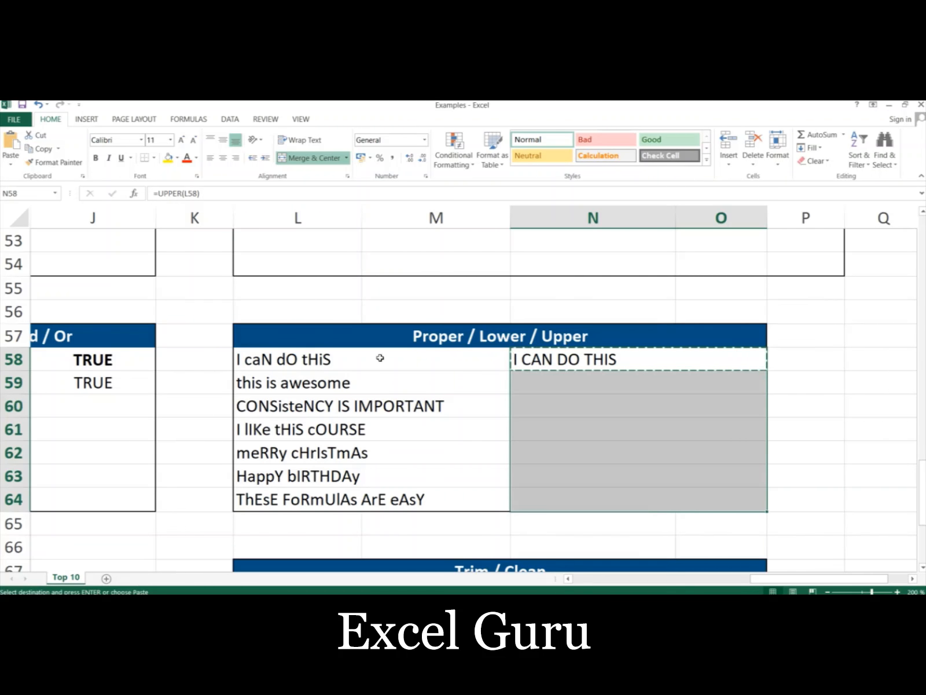
{"action": "key", "text": "ctrl+alt+v"}
{"action": "key", "text": "Return"}
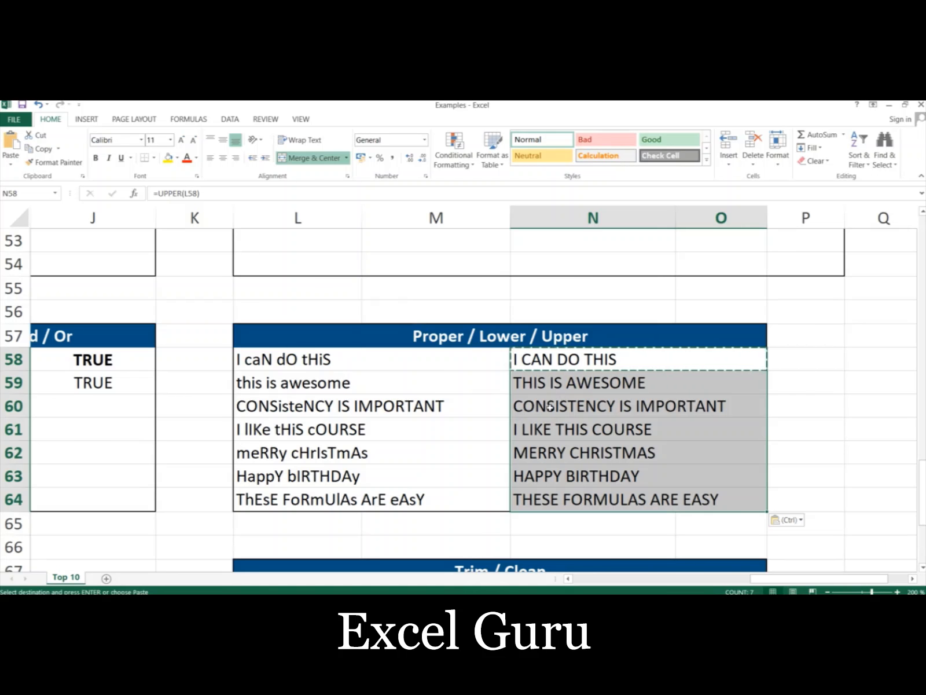
- Switch to the PowerPoint slide show and advance past the PROPER, LOWER, UPPER slide
{"action": "key", "text": "alt+Tab"}
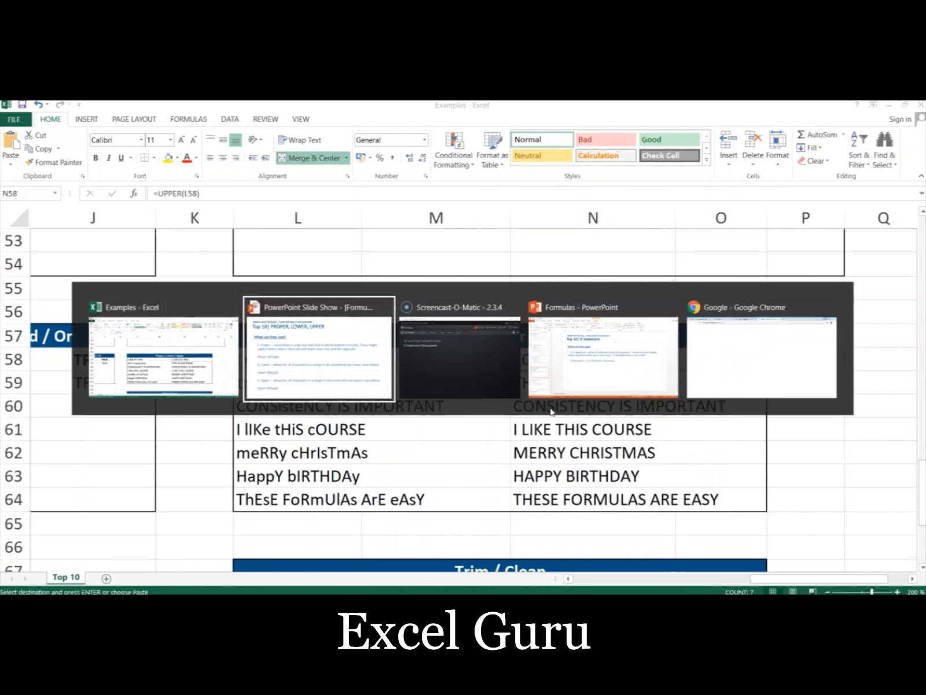
{"action": "key", "text": "Right"}
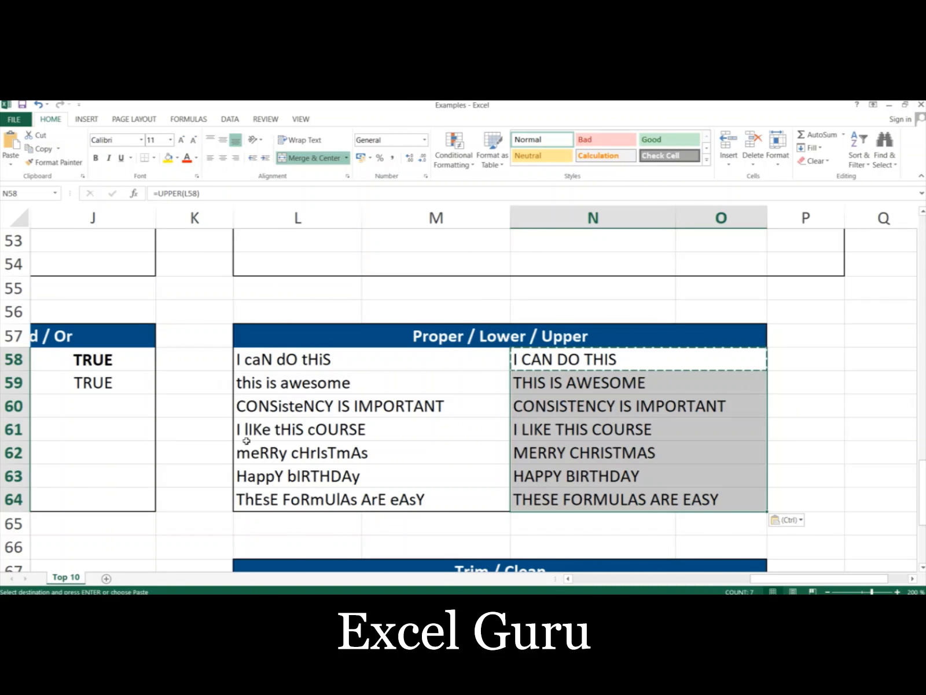
- Clear the existing TRIM results from N68:N74 in the Trim / Clean table
{"action": "key", "text": "Down"}
{"action": "key", "text": "Down"}
{"action": "key", "text": "Down"}
{"action": "key", "text": "Down"}
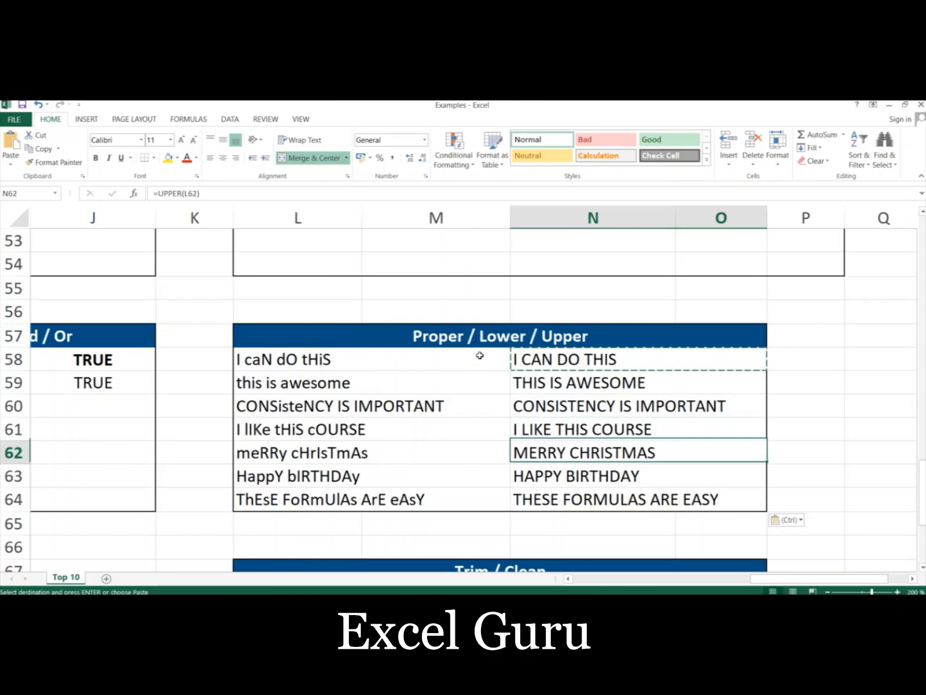
{"action": "key", "text": "Down"}
{"action": "key", "text": "Down"}
{"action": "key", "text": "Down"}
{"action": "key", "text": "Down"}
{"action": "key", "text": "Down"}
{"action": "key", "text": "Down"}
{"action": "key", "text": "Down"}
{"action": "key", "text": "Down"}
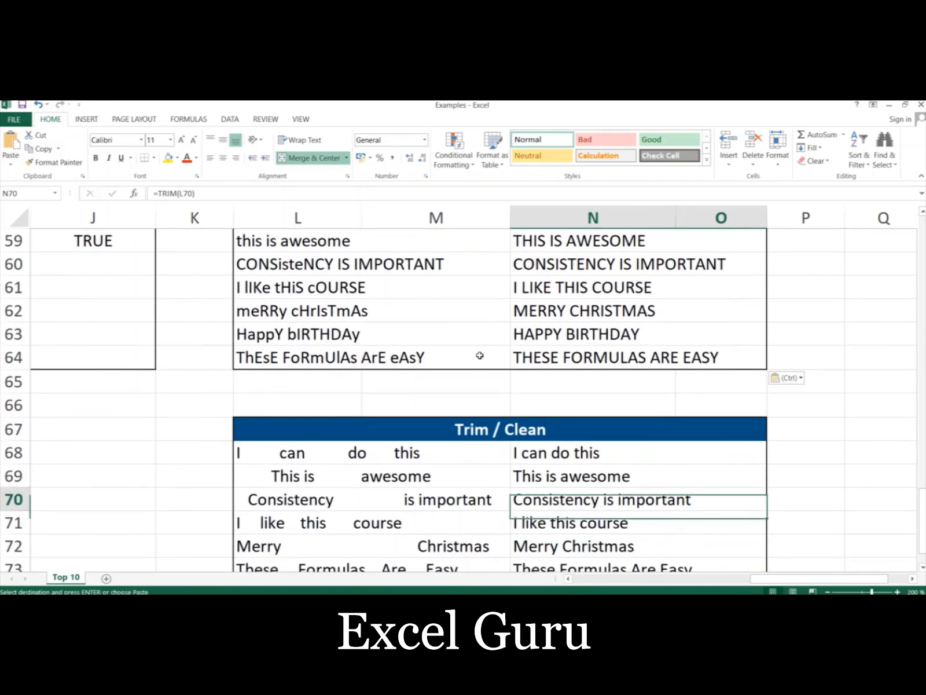
{"action": "key", "text": "Up"}
{"action": "key", "text": "Up"}
{"action": "key", "text": "ctrl+shift+Down"}
{"action": "key", "text": "Delete"}
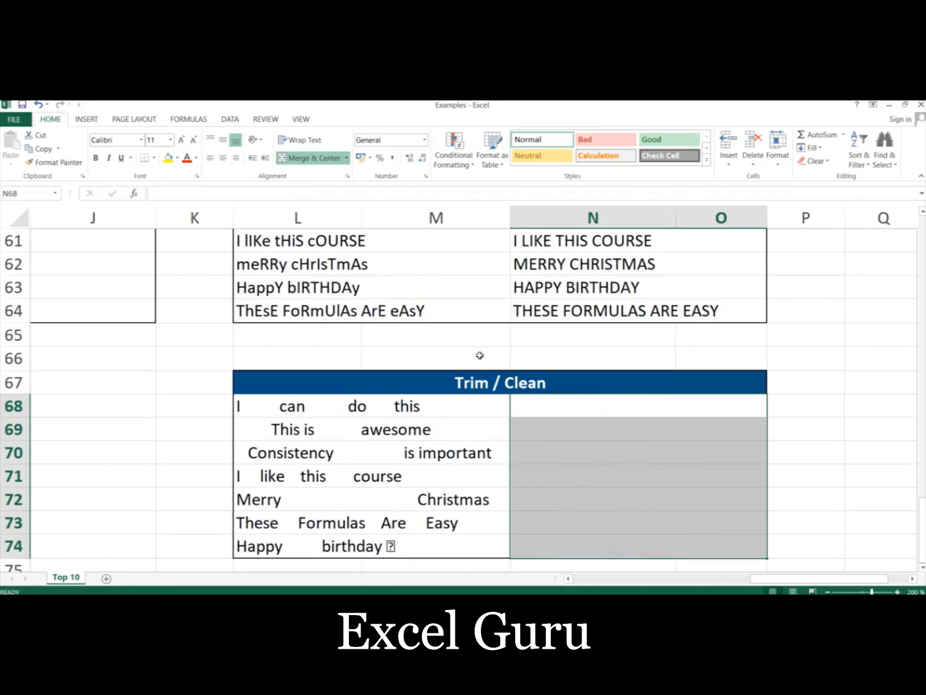
- Enter =TRIM(L68) in N68 to remove the extra spaces from the text in L68
{"action": "left_click", "coordinate": [576, 410]}
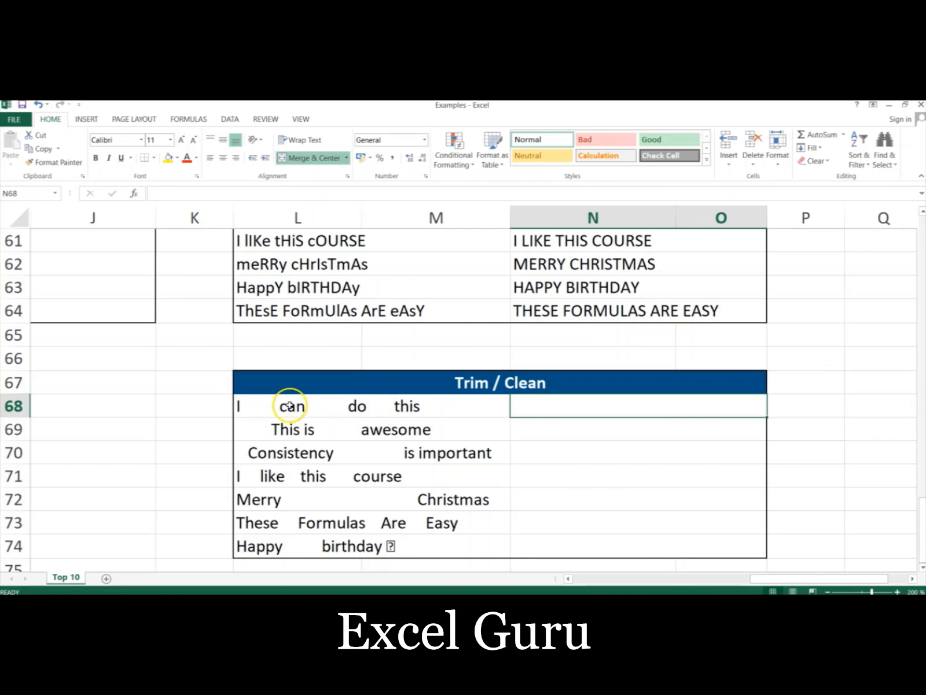
{"action": "left_click", "coordinate": [268, 405]}
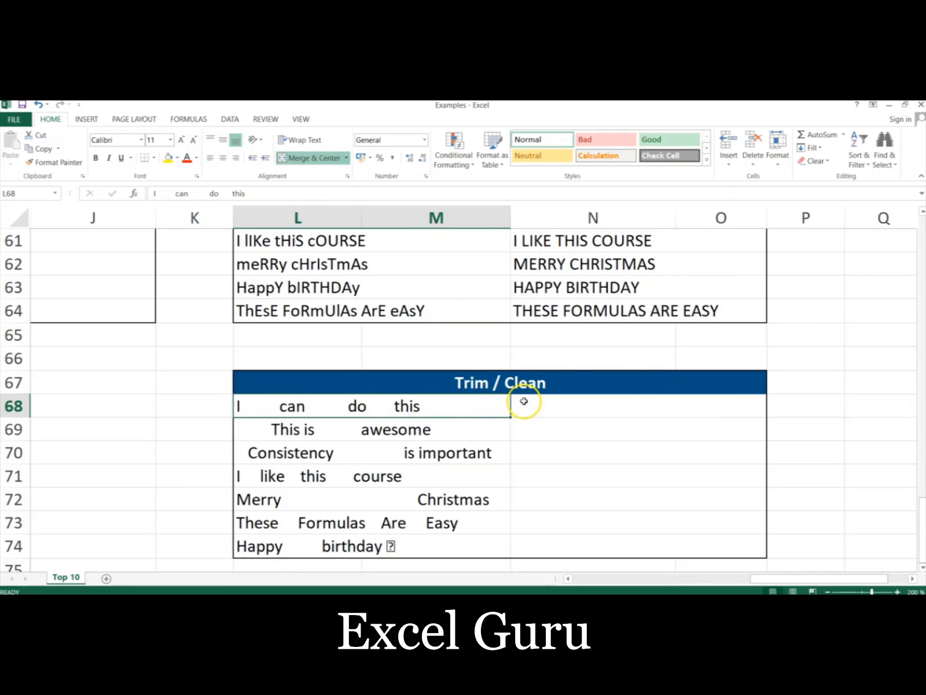
{"action": "left_click", "coordinate": [554, 407]}
{"action": "type", "text": "="}
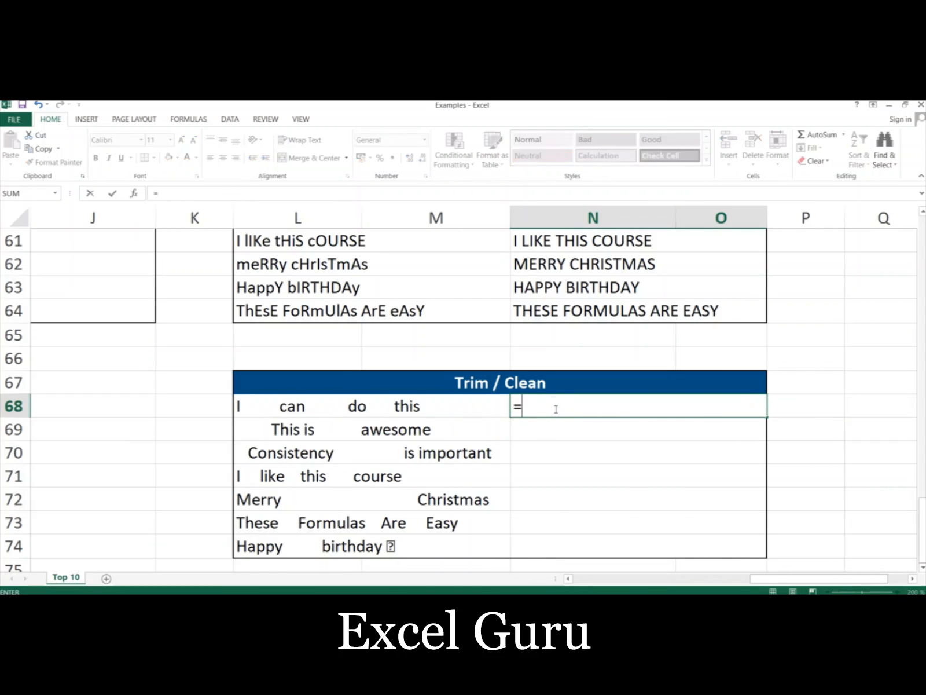
{"action": "type", "text": "trim("}
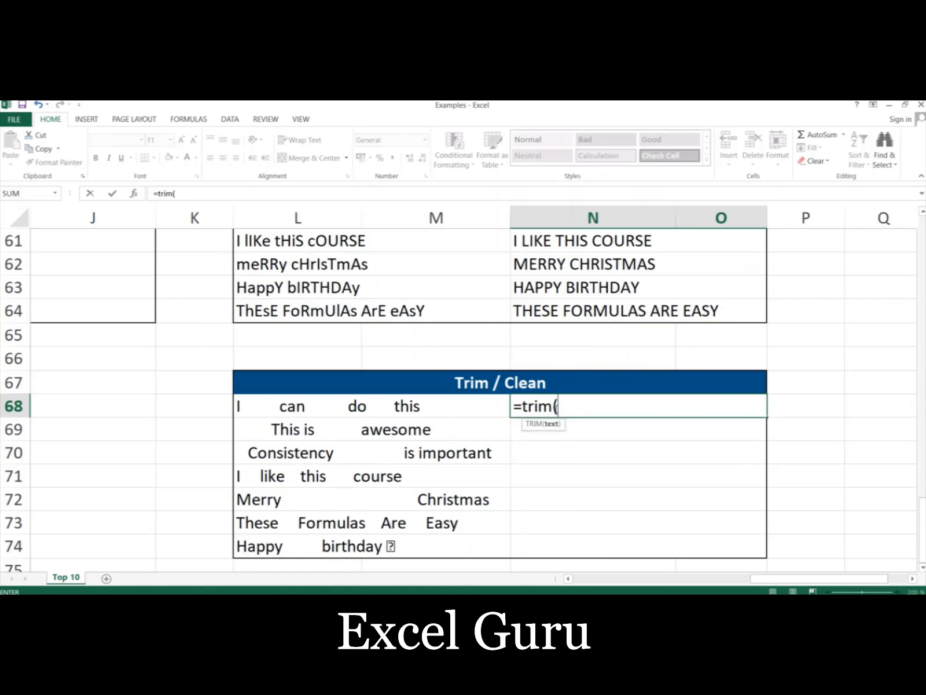
{"action": "left_click", "coordinate": [411, 406]}
{"action": "type", "text": ")"}
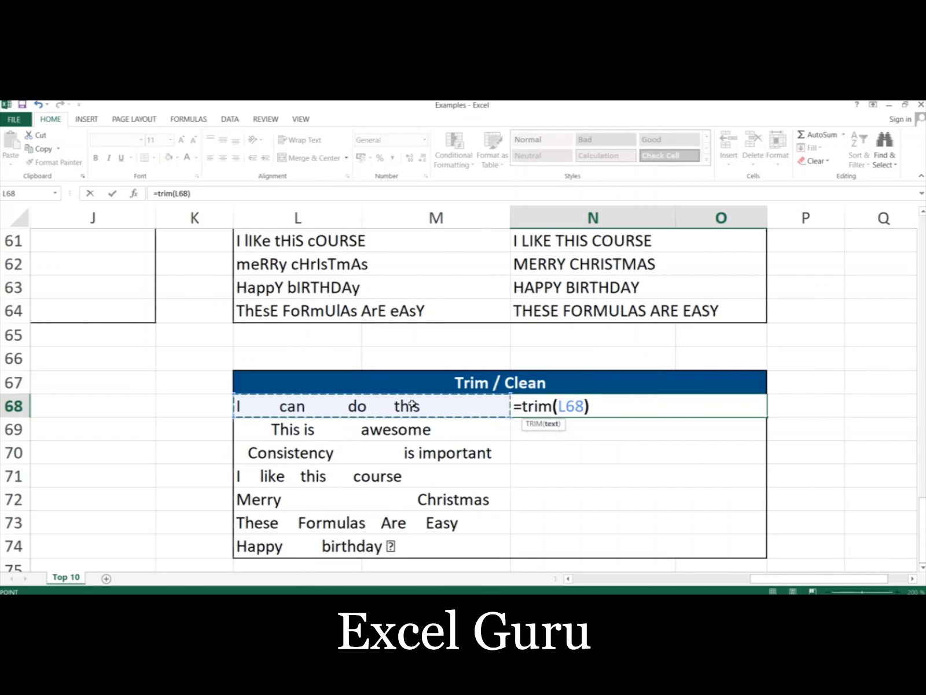
{"action": "key", "text": "Return"}
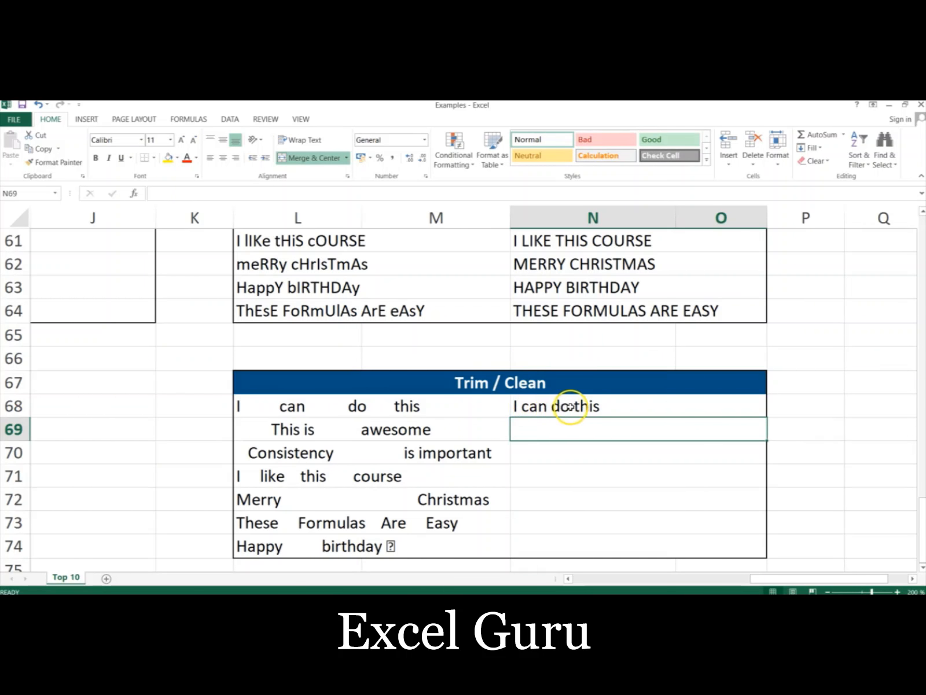
- Copy the TRIM formula from N68 down through N74 with Paste Special and select N74
{"action": "left_click", "coordinate": [538, 406]}
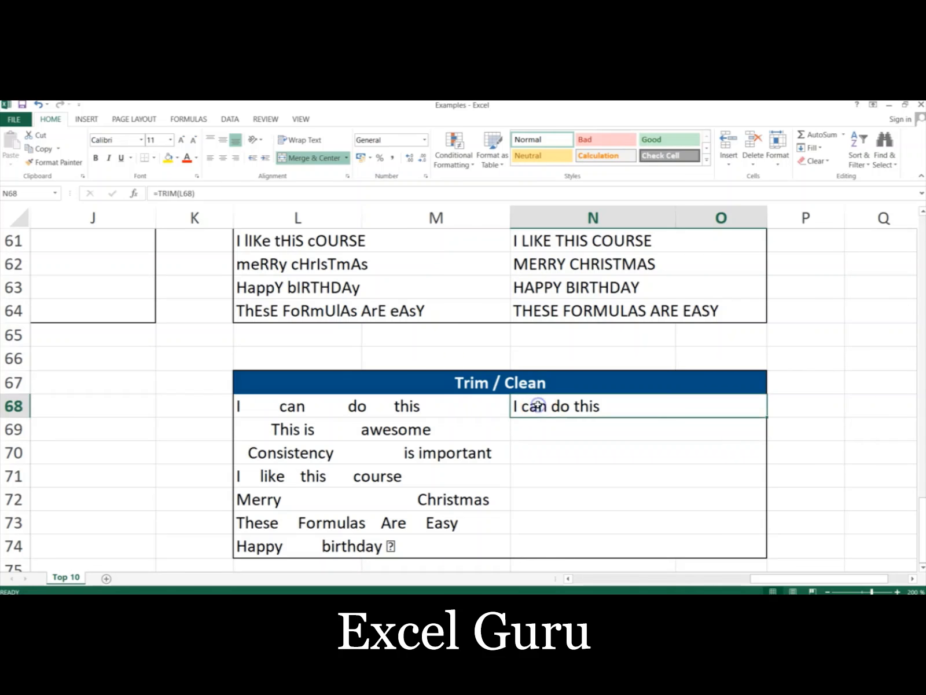
{"action": "key", "text": "ctrl+c"}
{"action": "key", "text": "shift+Down"}
{"action": "key", "text": "shift+Down"}
{"action": "key", "text": "shift+Down"}
{"action": "key", "text": "shift+Down"}
{"action": "key", "text": "shift+Down"}
{"action": "key", "text": "shift+Down"}
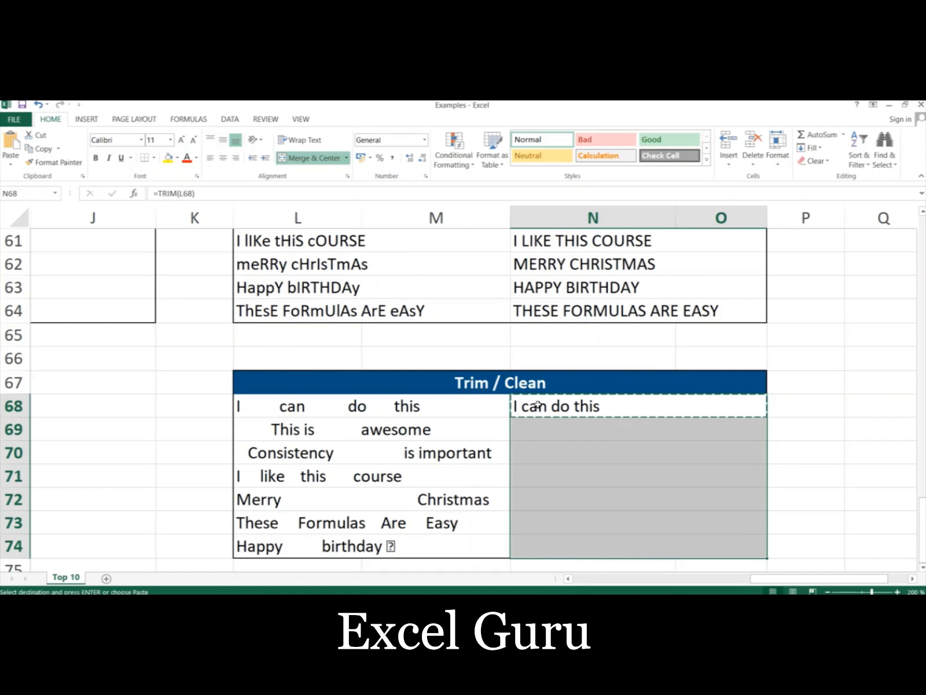
{"action": "key", "text": "ctrl+alt+v"}
{"action": "key", "text": "Return"}
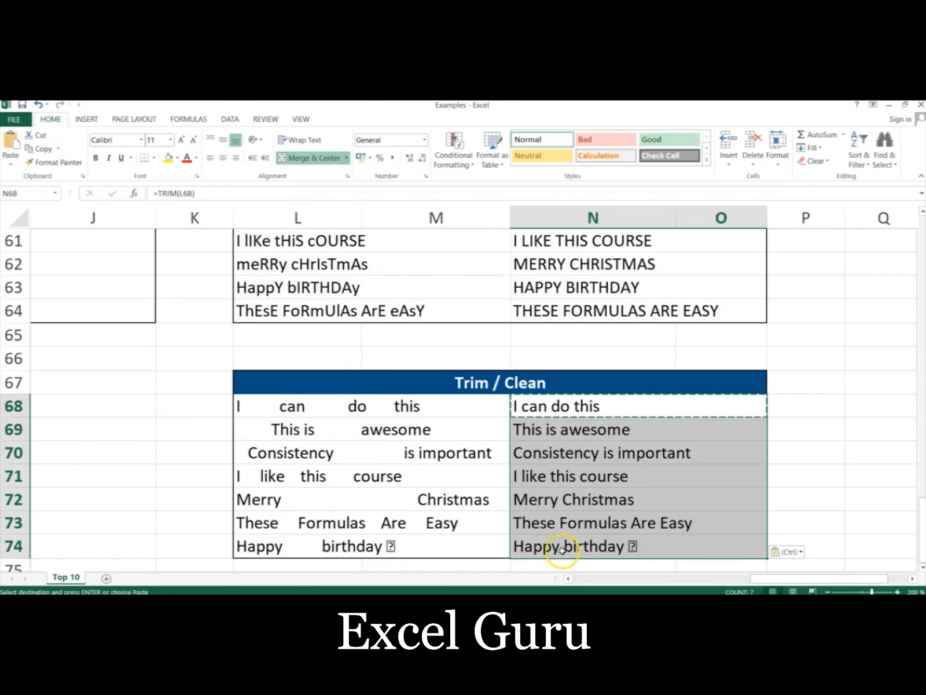
{"action": "left_click", "coordinate": [584, 547]}
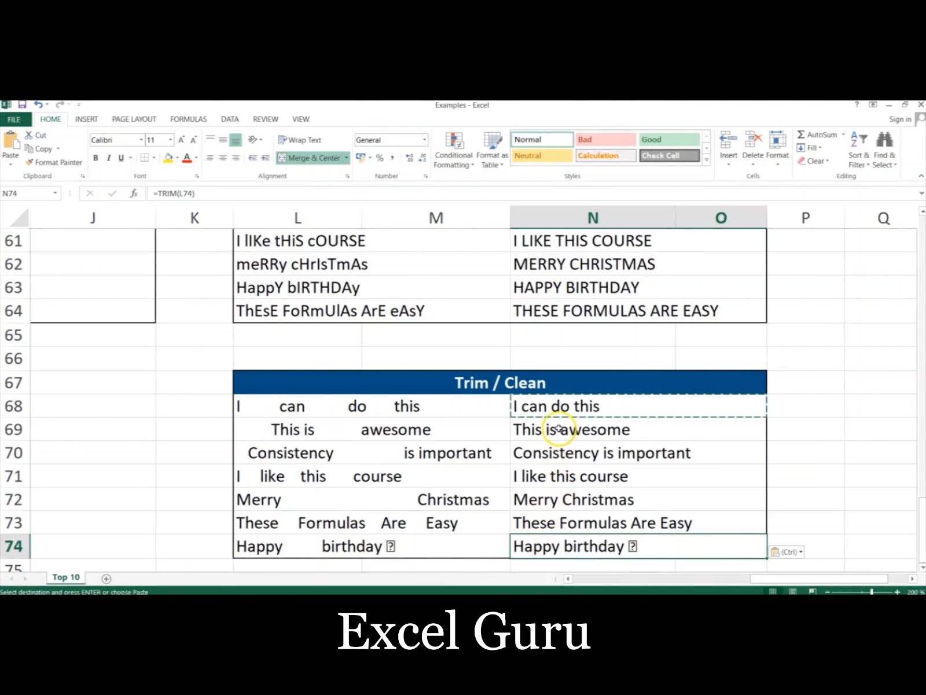
- Clear the TRIM formulas from N68:N74 in the Trim / Clean table and select N68
{"action": "left_click", "coordinate": [549, 408]}
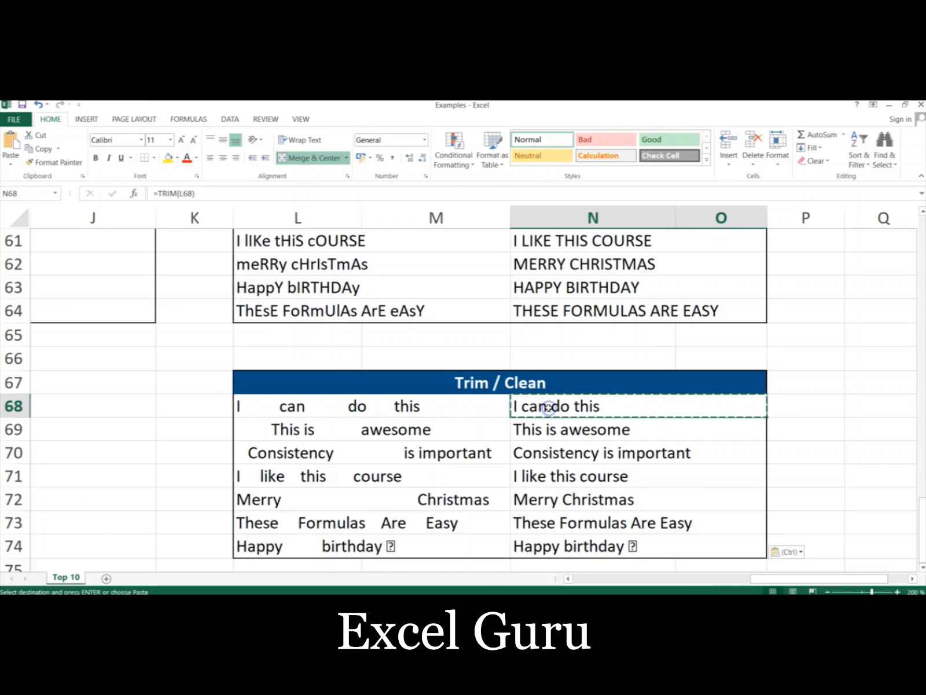
{"action": "key", "text": "ctrl+shift+Down"}
{"action": "key", "text": "Delete"}
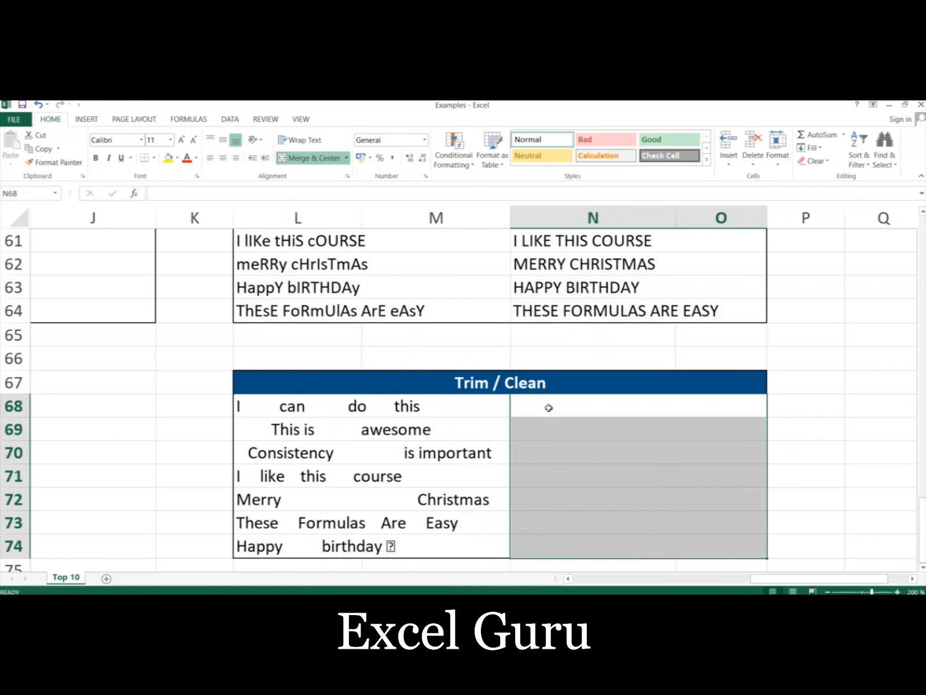
{"action": "left_click", "coordinate": [571, 405]}
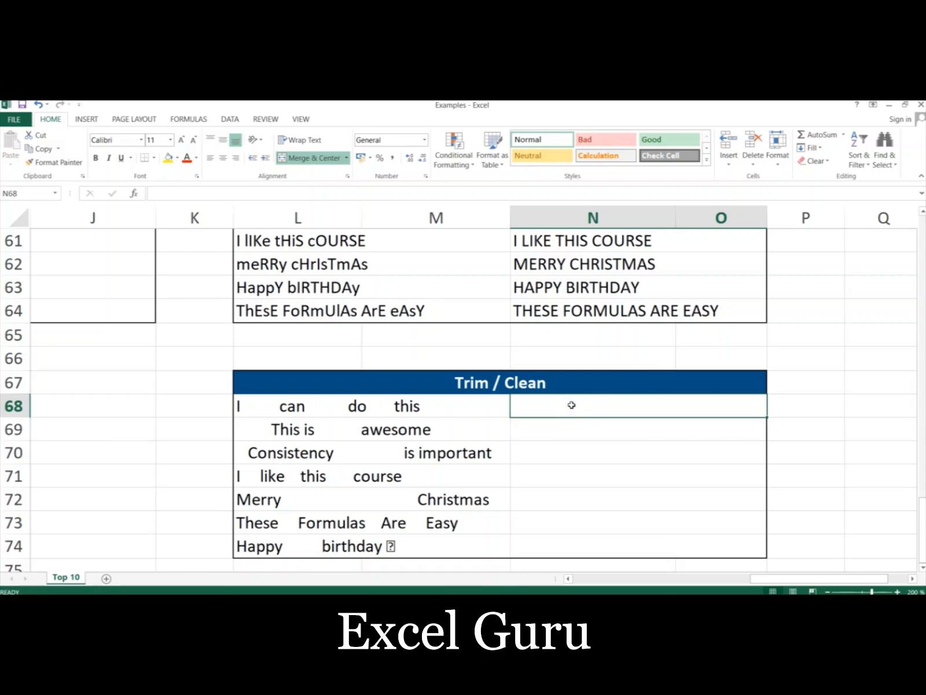
- Go down the emptied result column to row 74 and inspect the source text with the non-printable character in L74
{"action": "key", "text": "Down"}
{"action": "key", "text": "Up"}
{"action": "key", "text": "Down"}
{"action": "key", "text": "Down"}
{"action": "key", "text": "Down"}
{"action": "key", "text": "Down"}
{"action": "key", "text": "Down"}
{"action": "key", "text": "Down"}
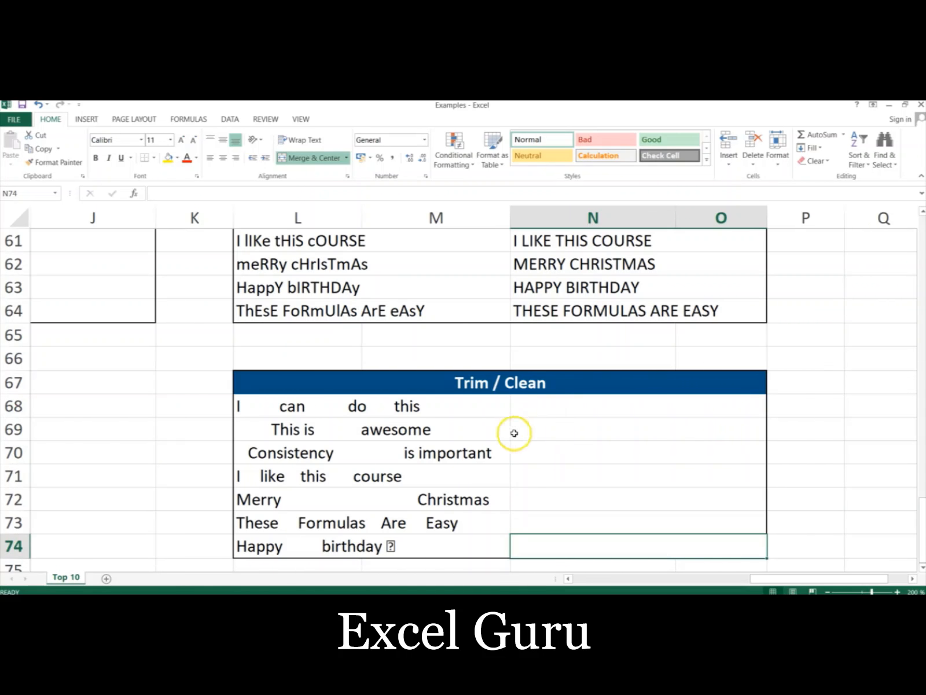
{"action": "left_click", "coordinate": [395, 546]}
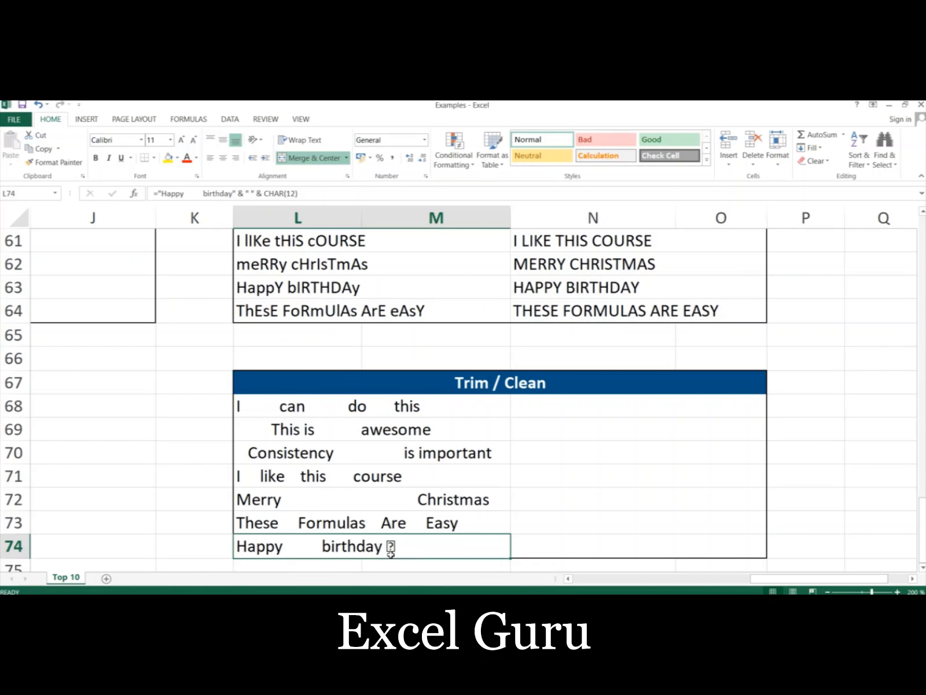
{"action": "left_click", "coordinate": [402, 546]}
{"action": "left_click", "coordinate": [446, 547]}
- Enter =CLEAN(L74) in N74 to remove the non-printable character from the text in L74
{"action": "left_click", "coordinate": [548, 543]}
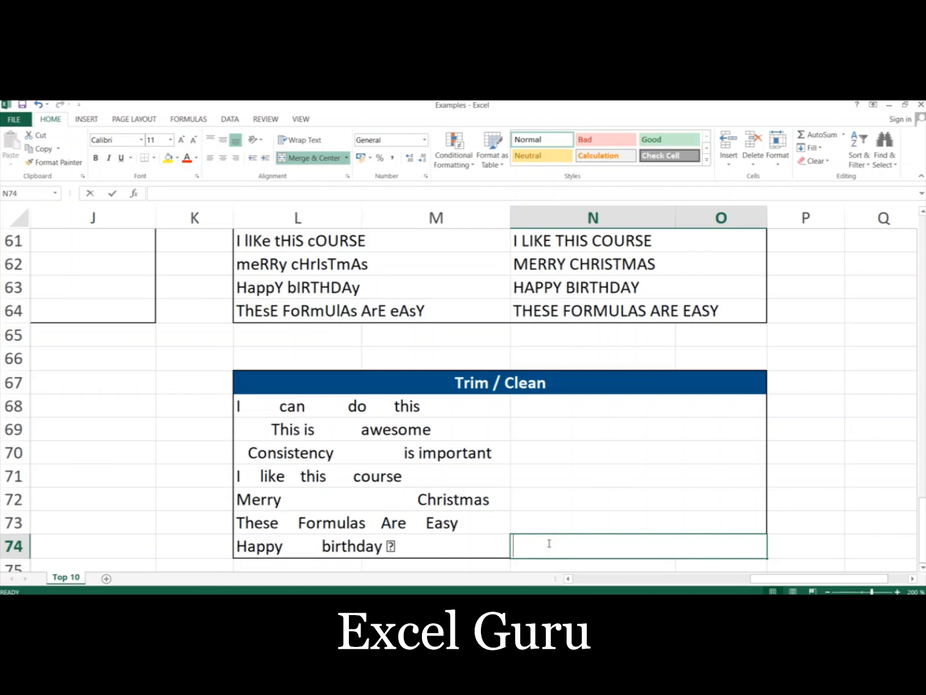
{"action": "type", "text": "=clean"}
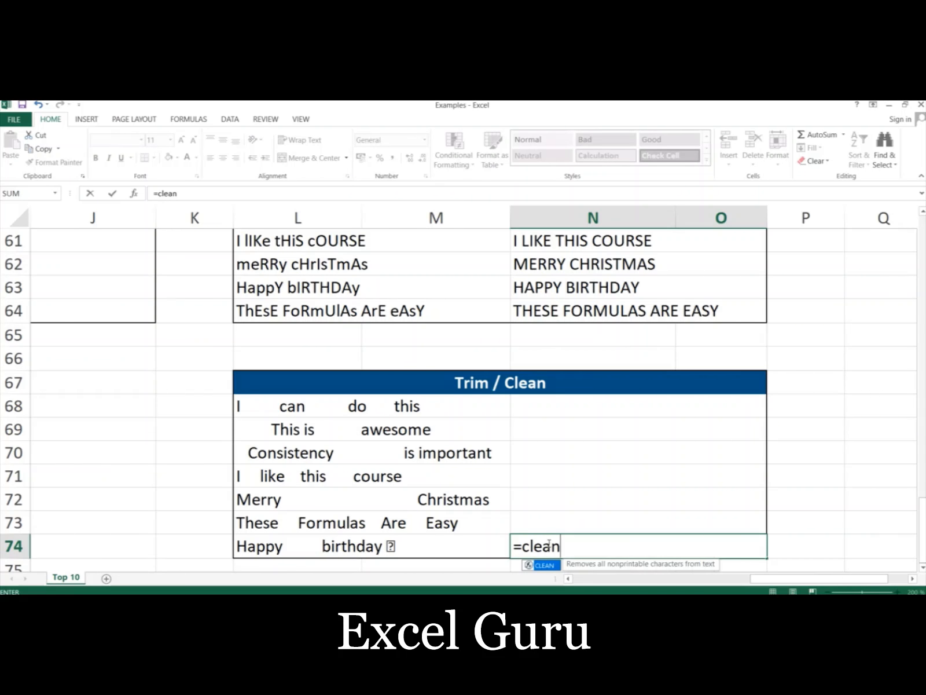
{"action": "type", "text": "("}
{"action": "key", "text": "Left"}
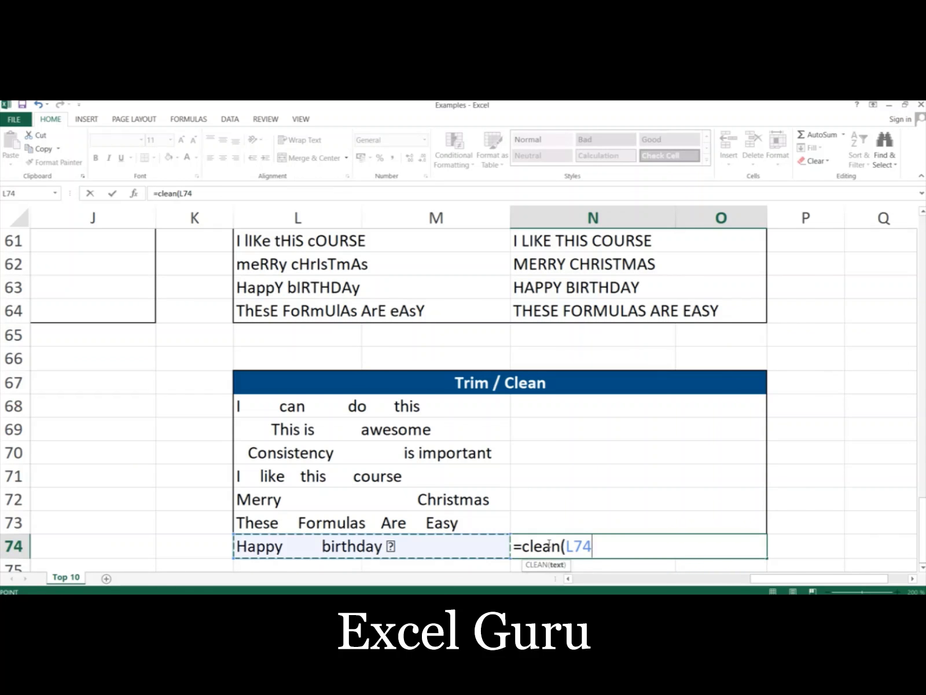
{"action": "type", "text": ")"}
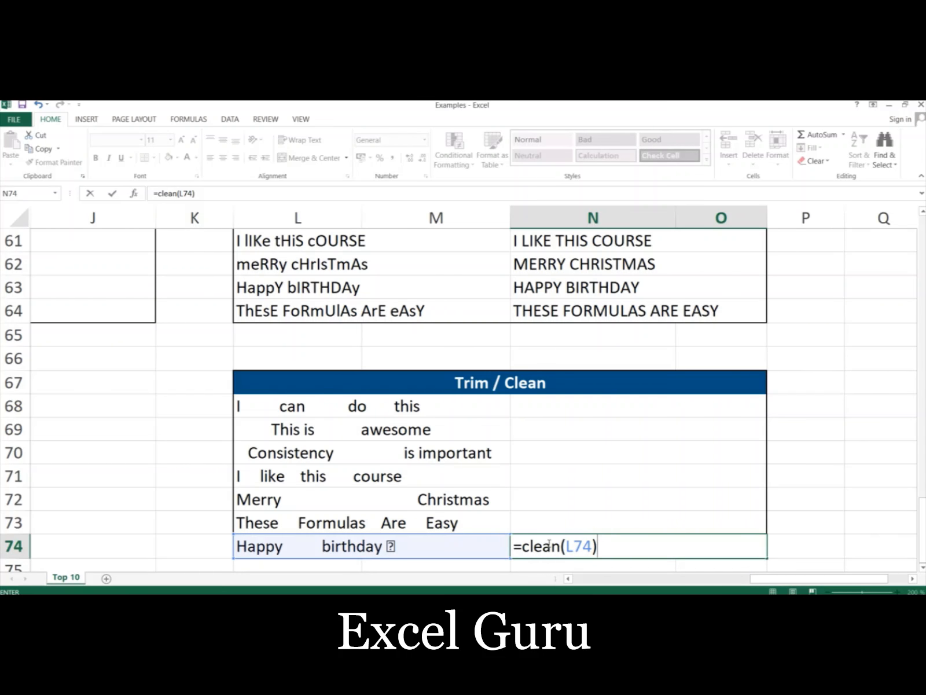
{"action": "key", "text": "Return"}
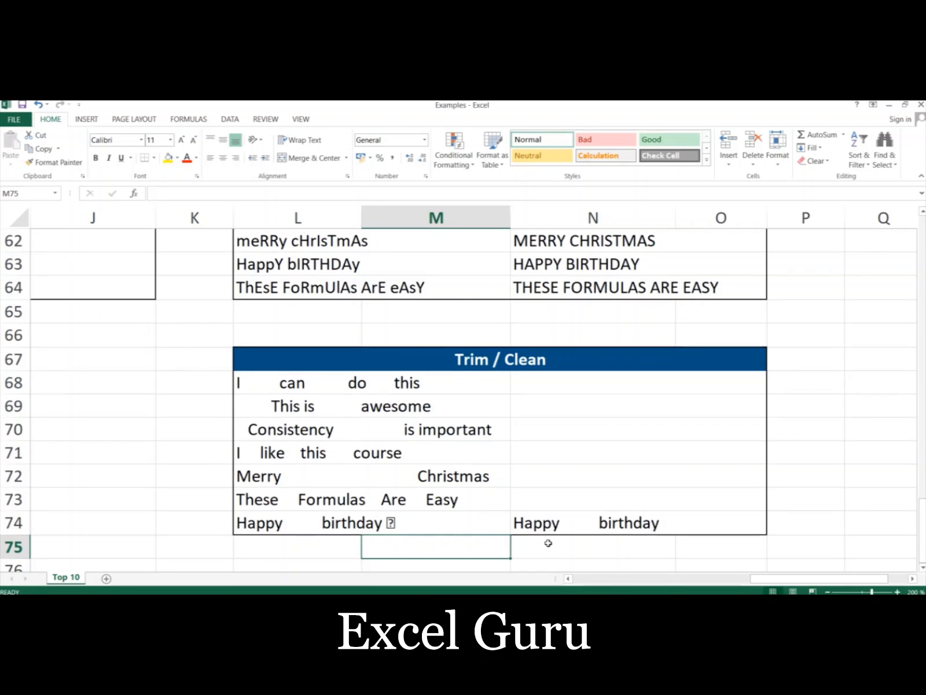
- Wrap the N74 formula in TRIM so it reads =TRIM(CLEAN(L74)), and reselect N74
{"action": "left_click", "coordinate": [547, 524]}
{"action": "left_click", "coordinate": [585, 521]}
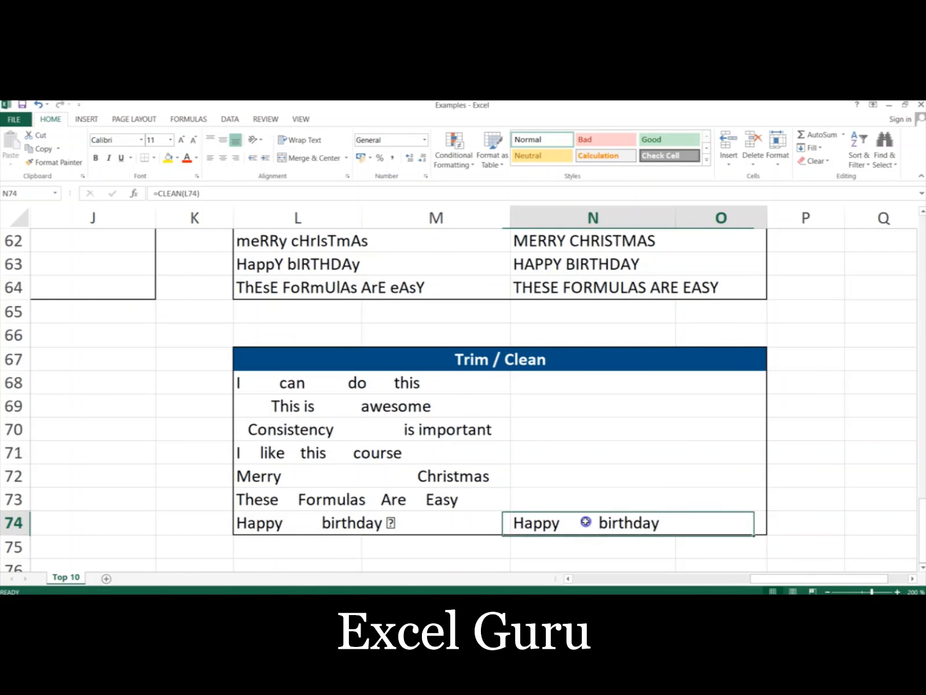
{"action": "left_click", "coordinate": [160, 193]}
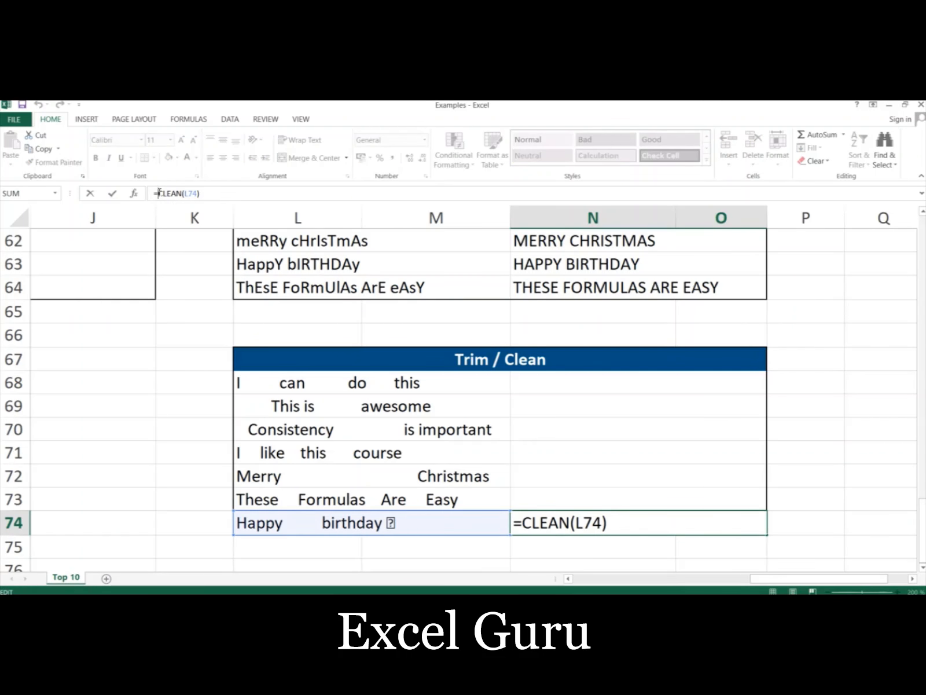
{"action": "type", "text": "trim"}
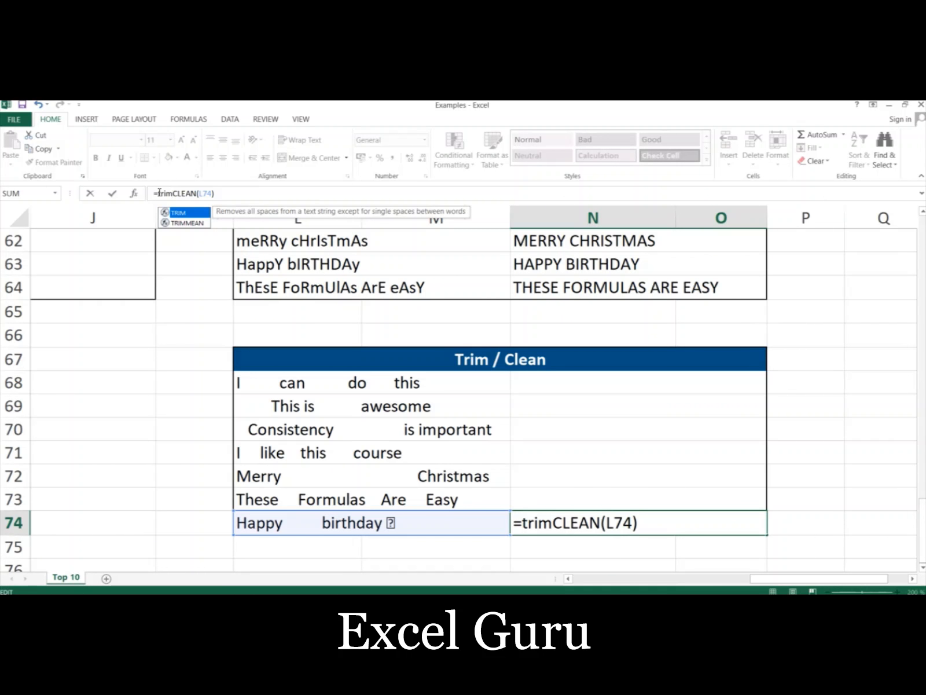
{"action": "type", "text": "("}
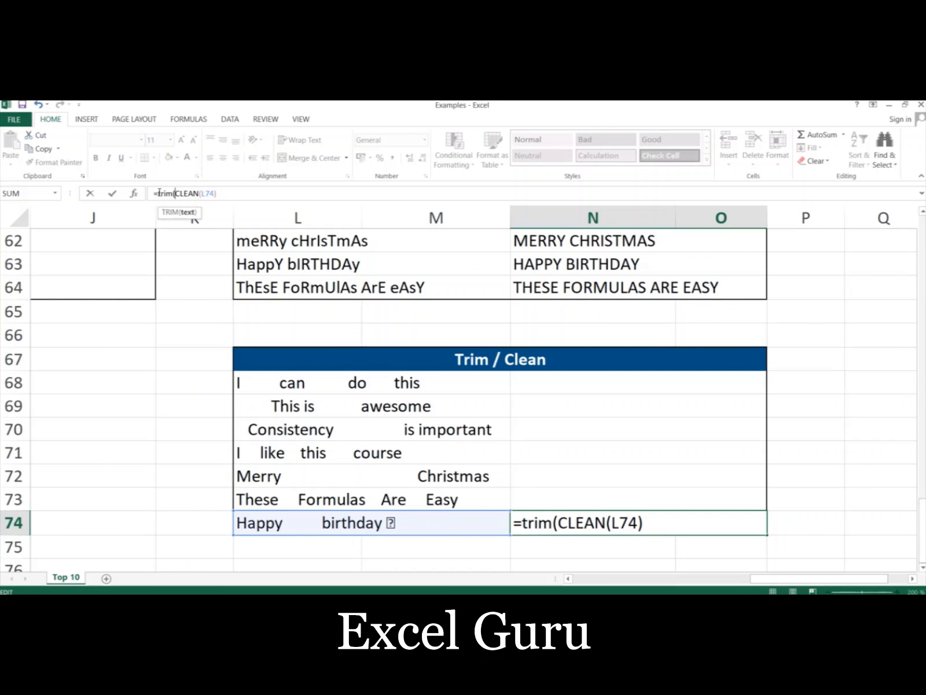
{"action": "left_click", "coordinate": [240, 196]}
{"action": "key", "text": "Return"}
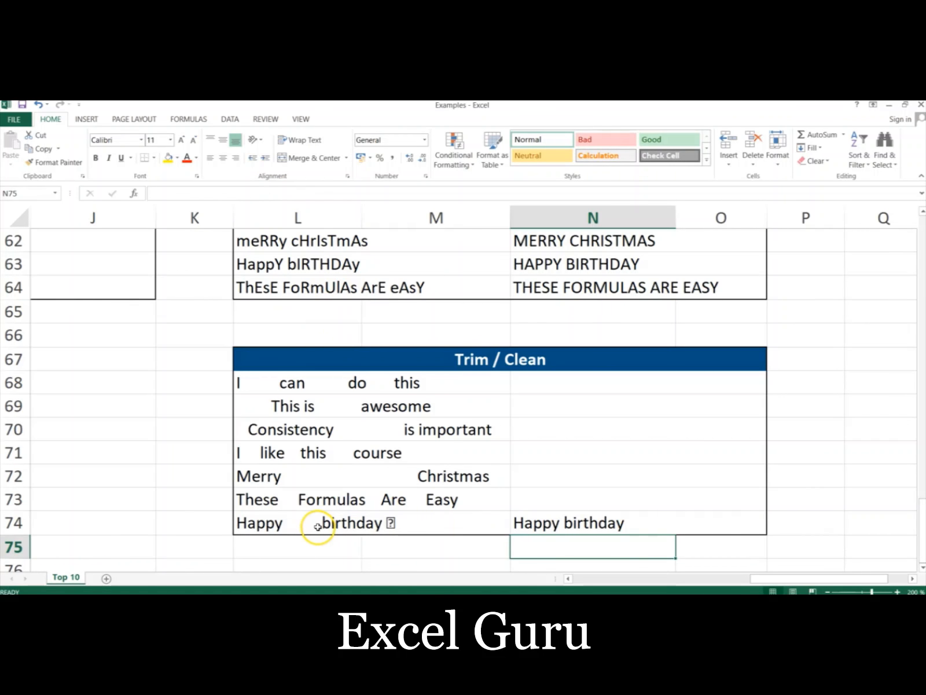
{"action": "left_click", "coordinate": [530, 524]}
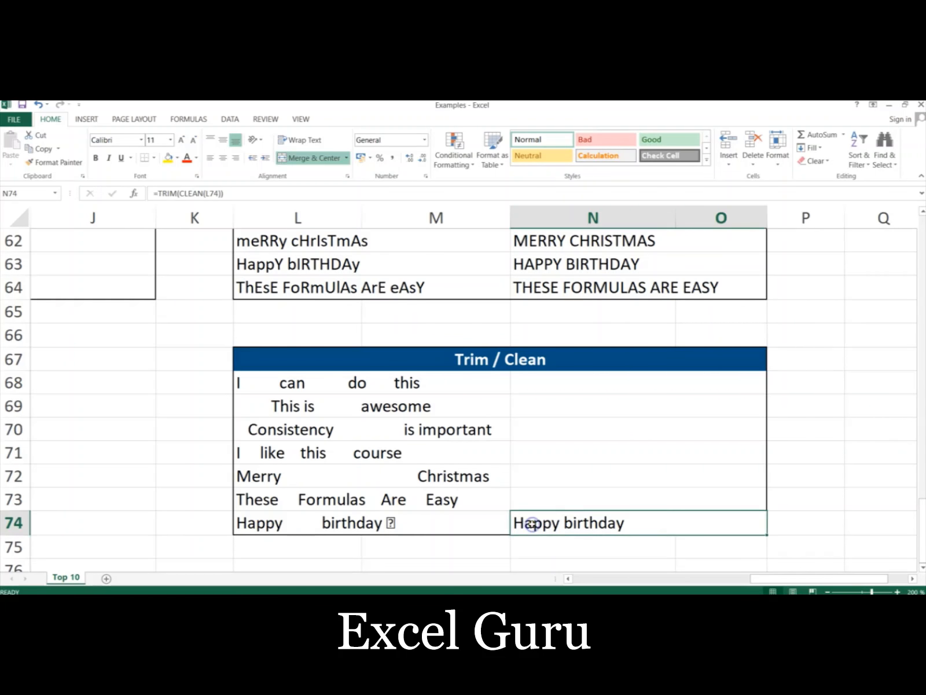
- Switch to the PowerPoint slide show and advance past the Trim & Clean slide
{"action": "key", "text": "alt+Tab"}
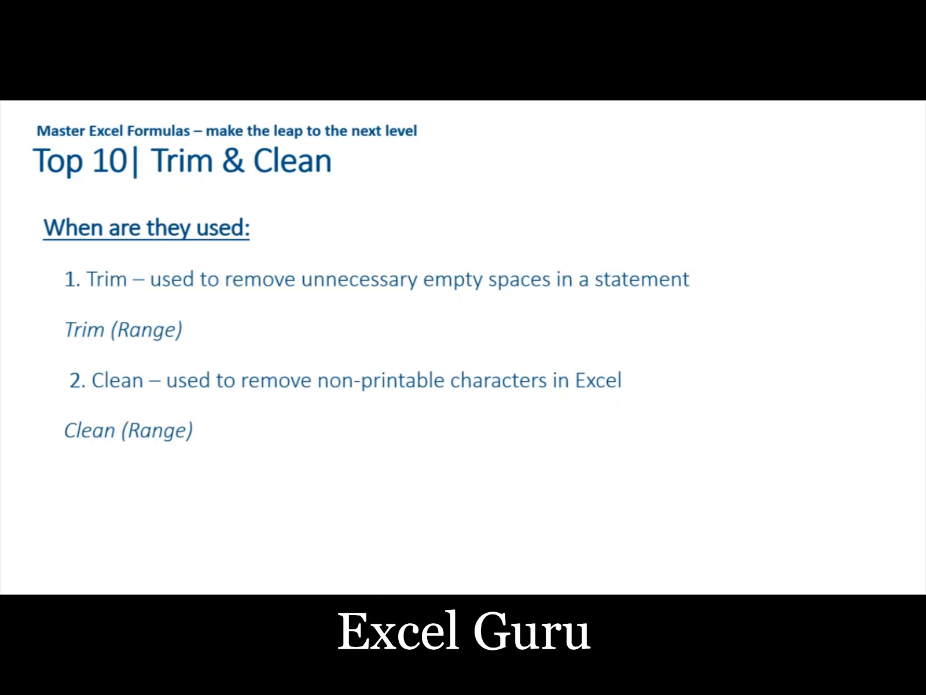
{"action": "key", "text": "Right"}
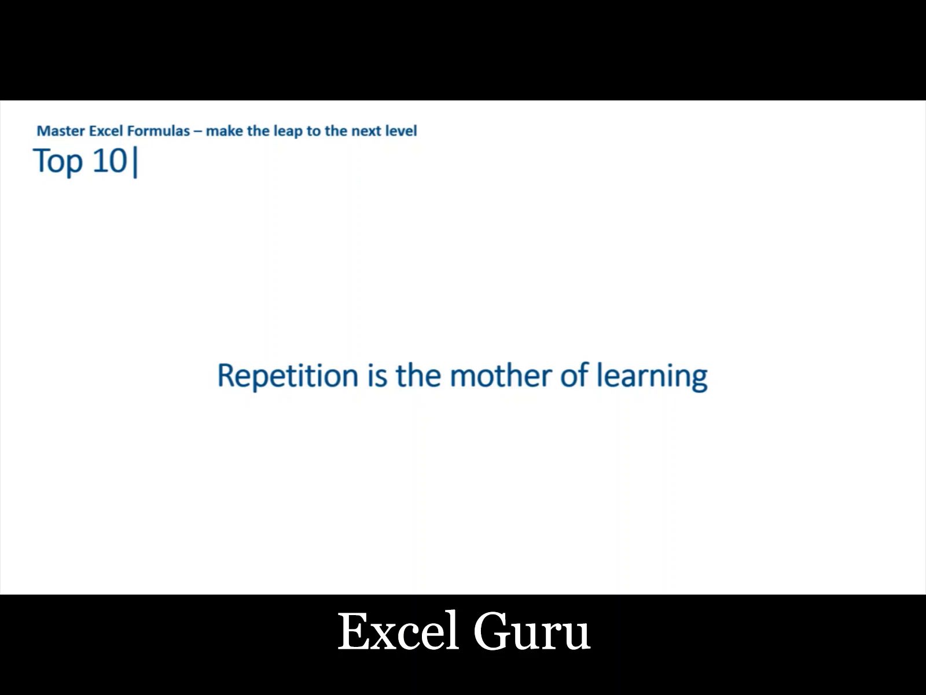